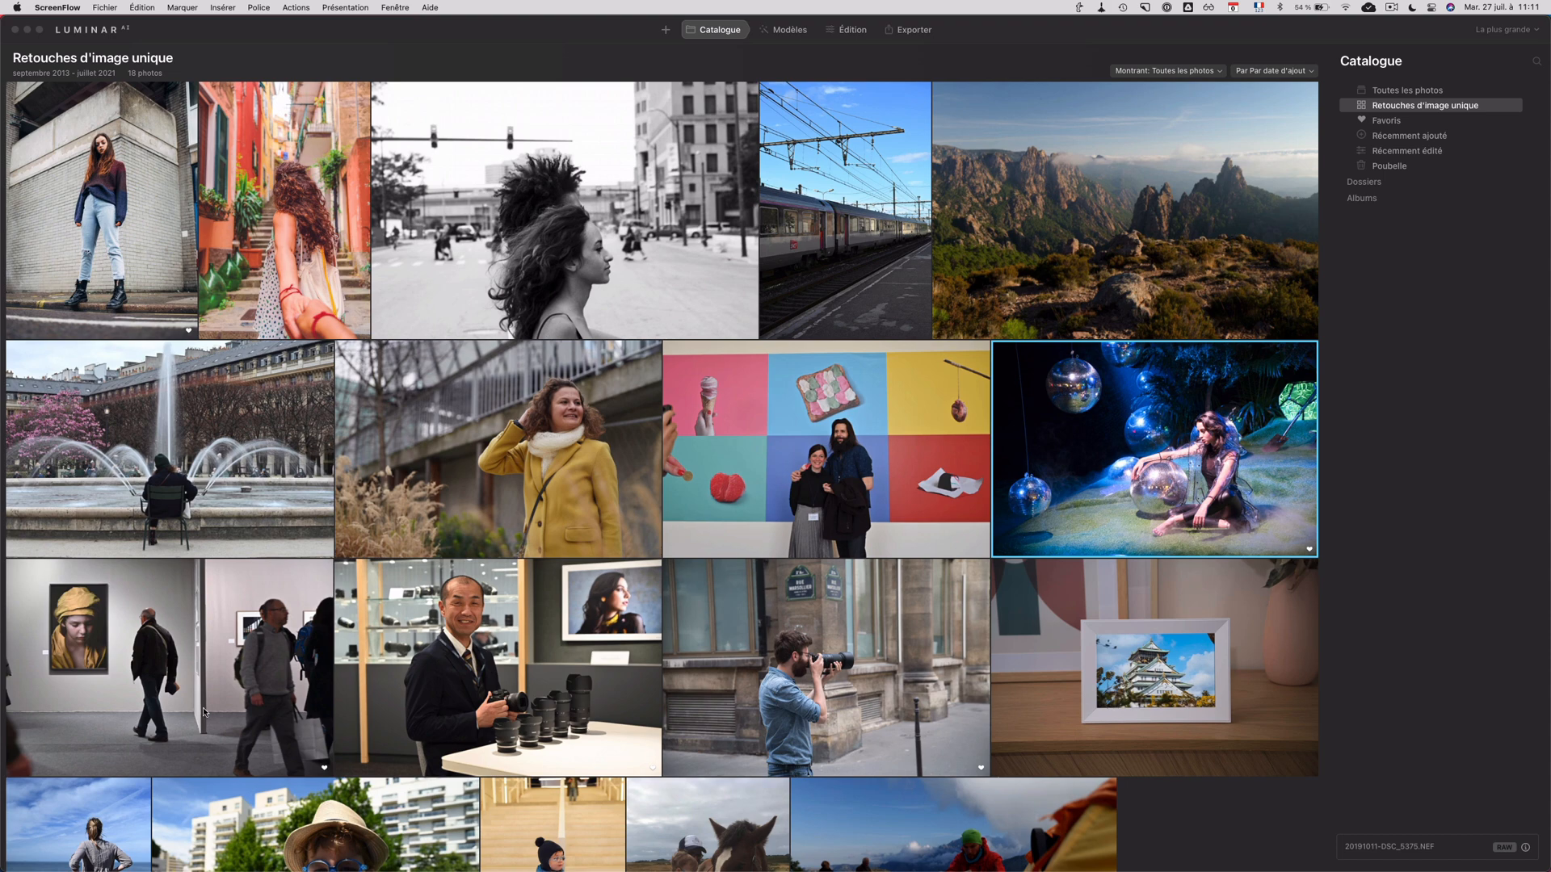
# Step: Open the photo of the bearded man shooting with a telephoto lens and start editing it
pyautogui.scroll(-1, 591, 728)
pyautogui.doubleClick(763, 640)
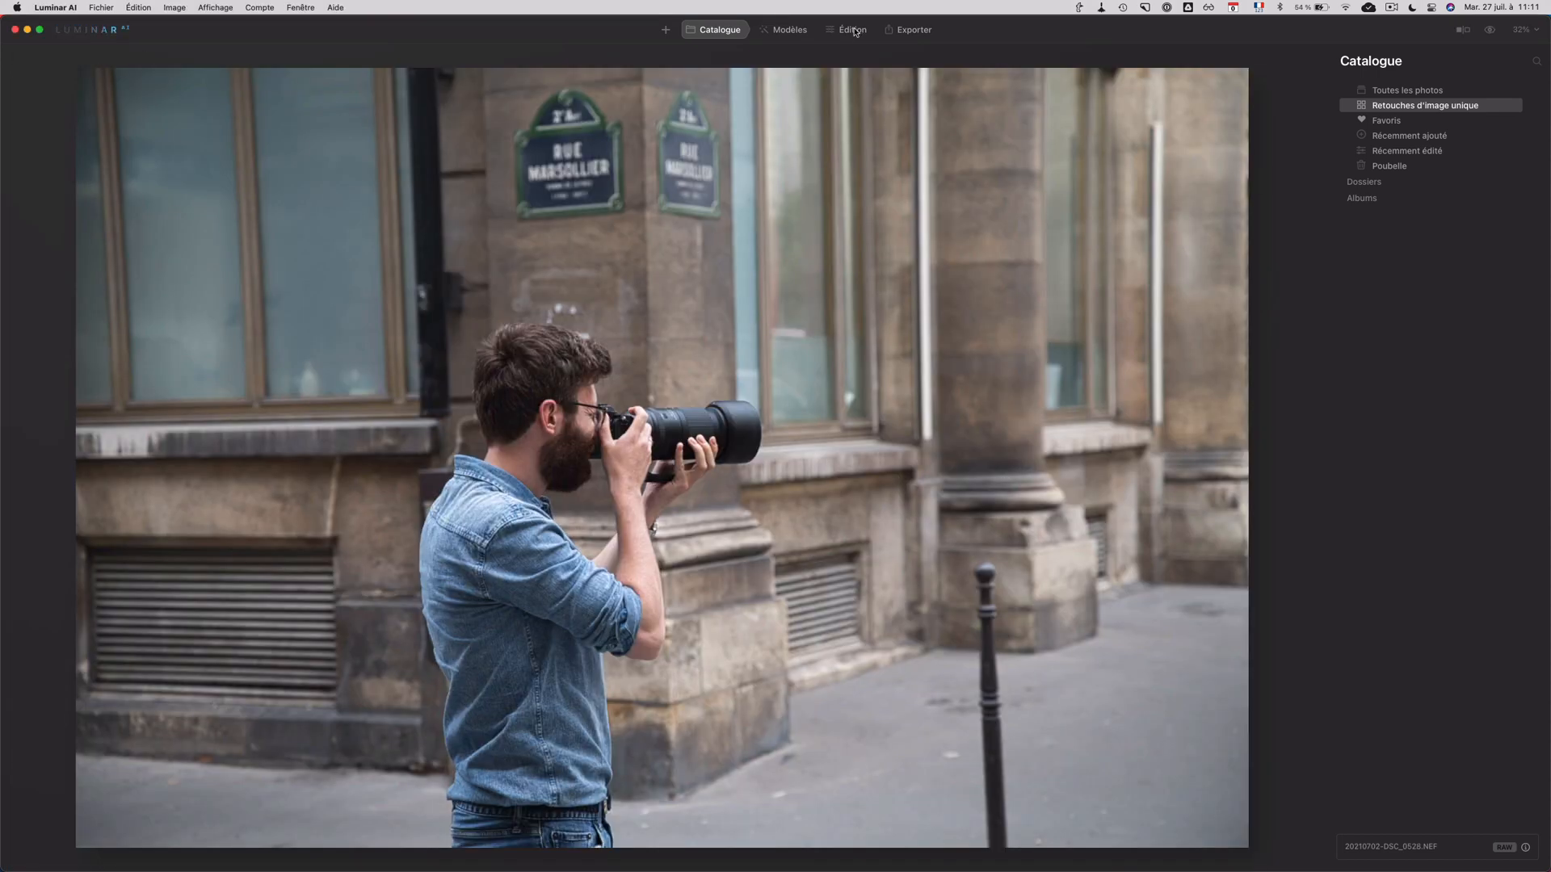
pyautogui.click(850, 32)
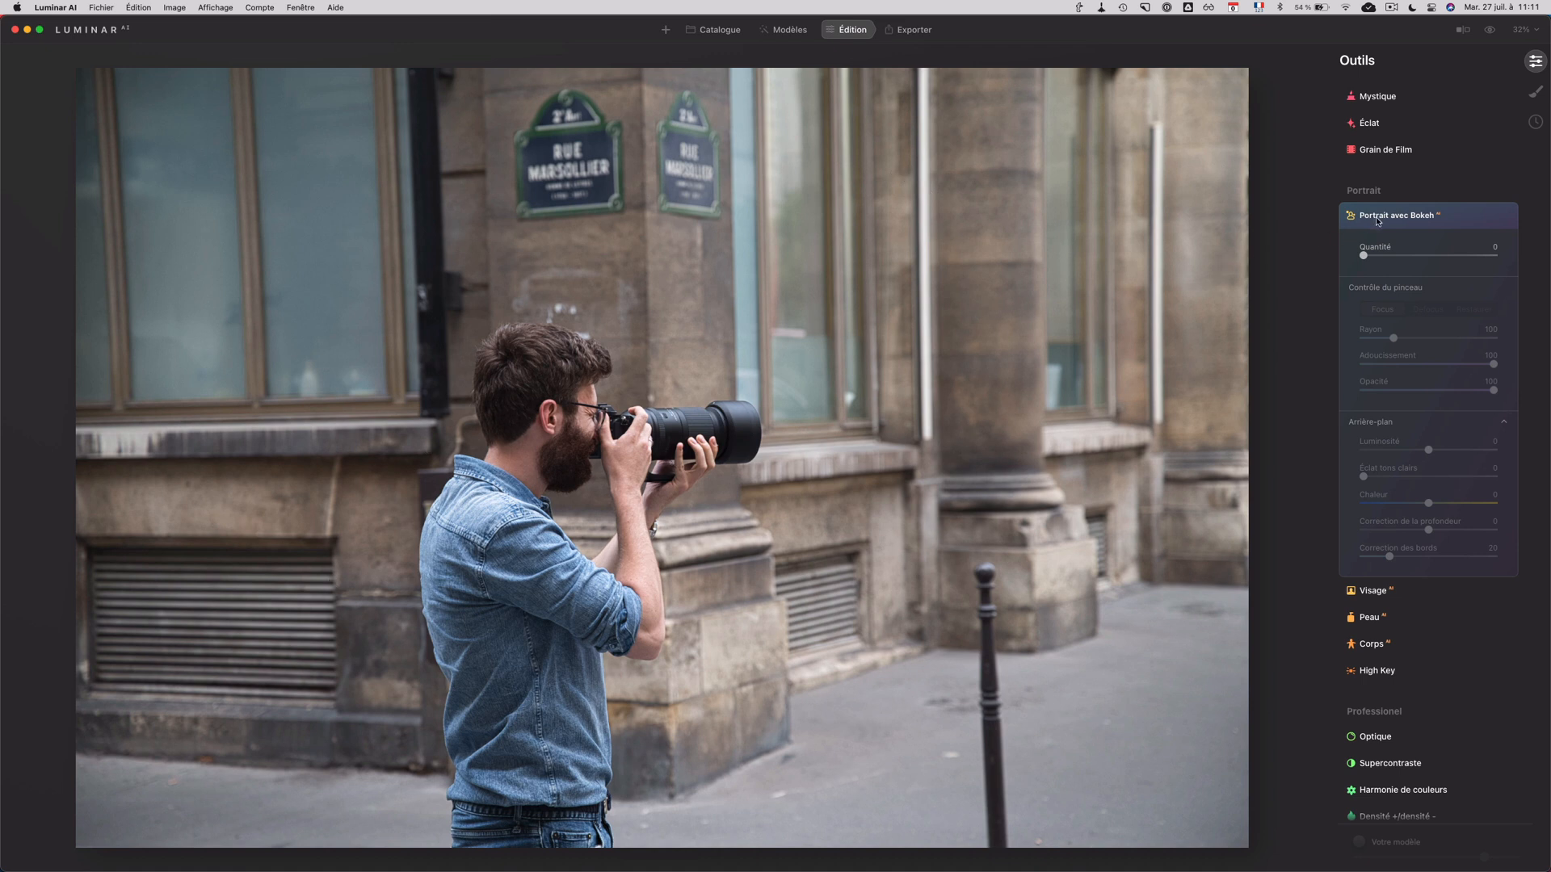
# Step: Apply Portrait avec Bokeh to the photo with a Quantité of 60
pyautogui.scroll(2, 1377, 223)
pyautogui.scroll(5, 1354, 320)
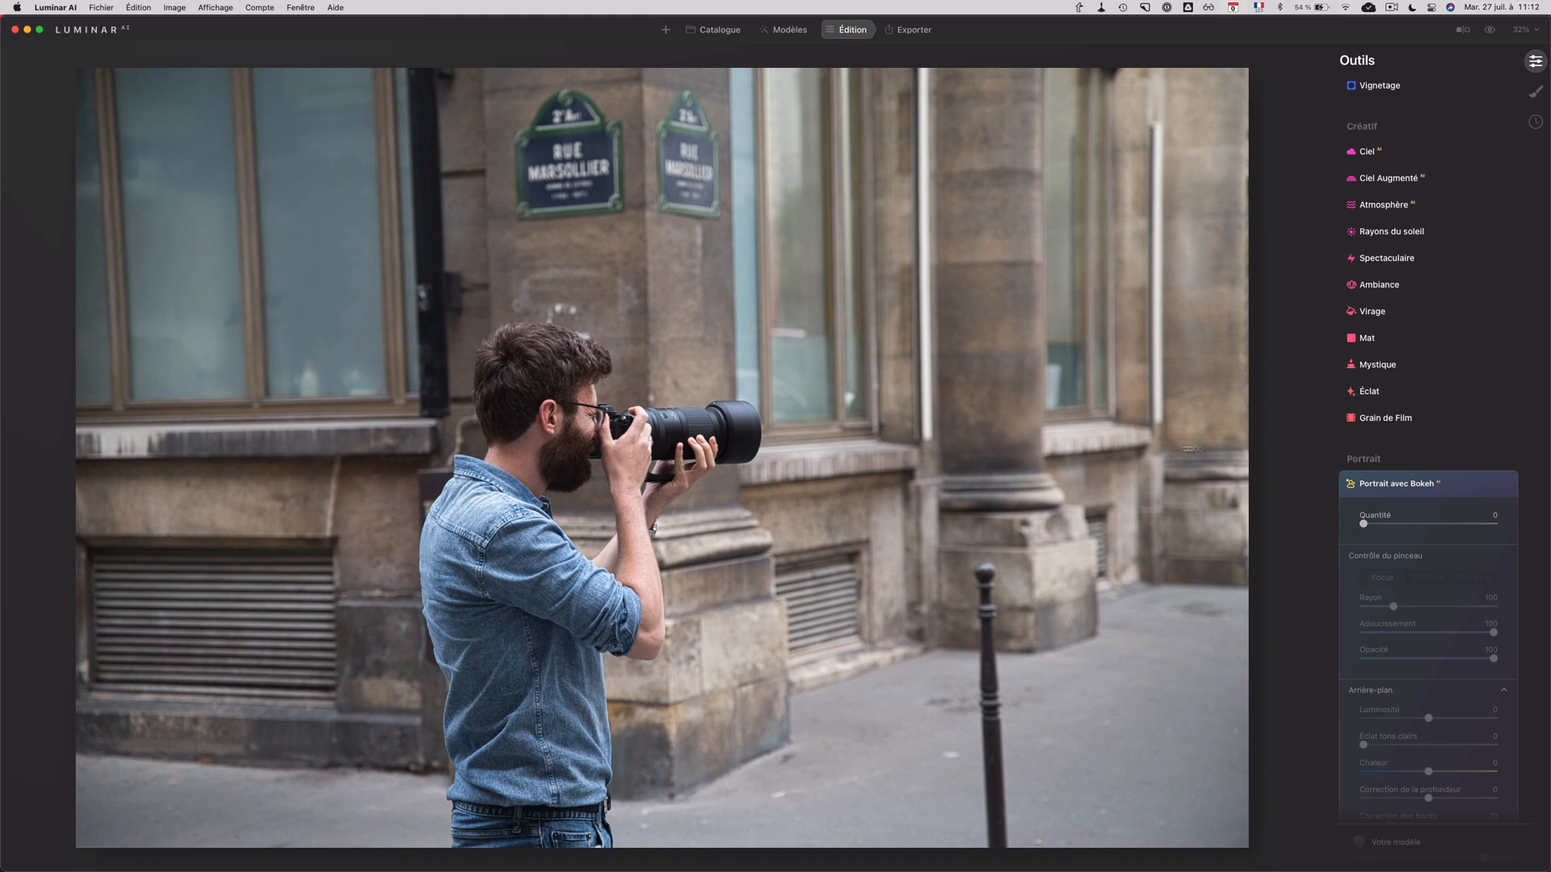
pyautogui.scroll(8, 1398, 478)
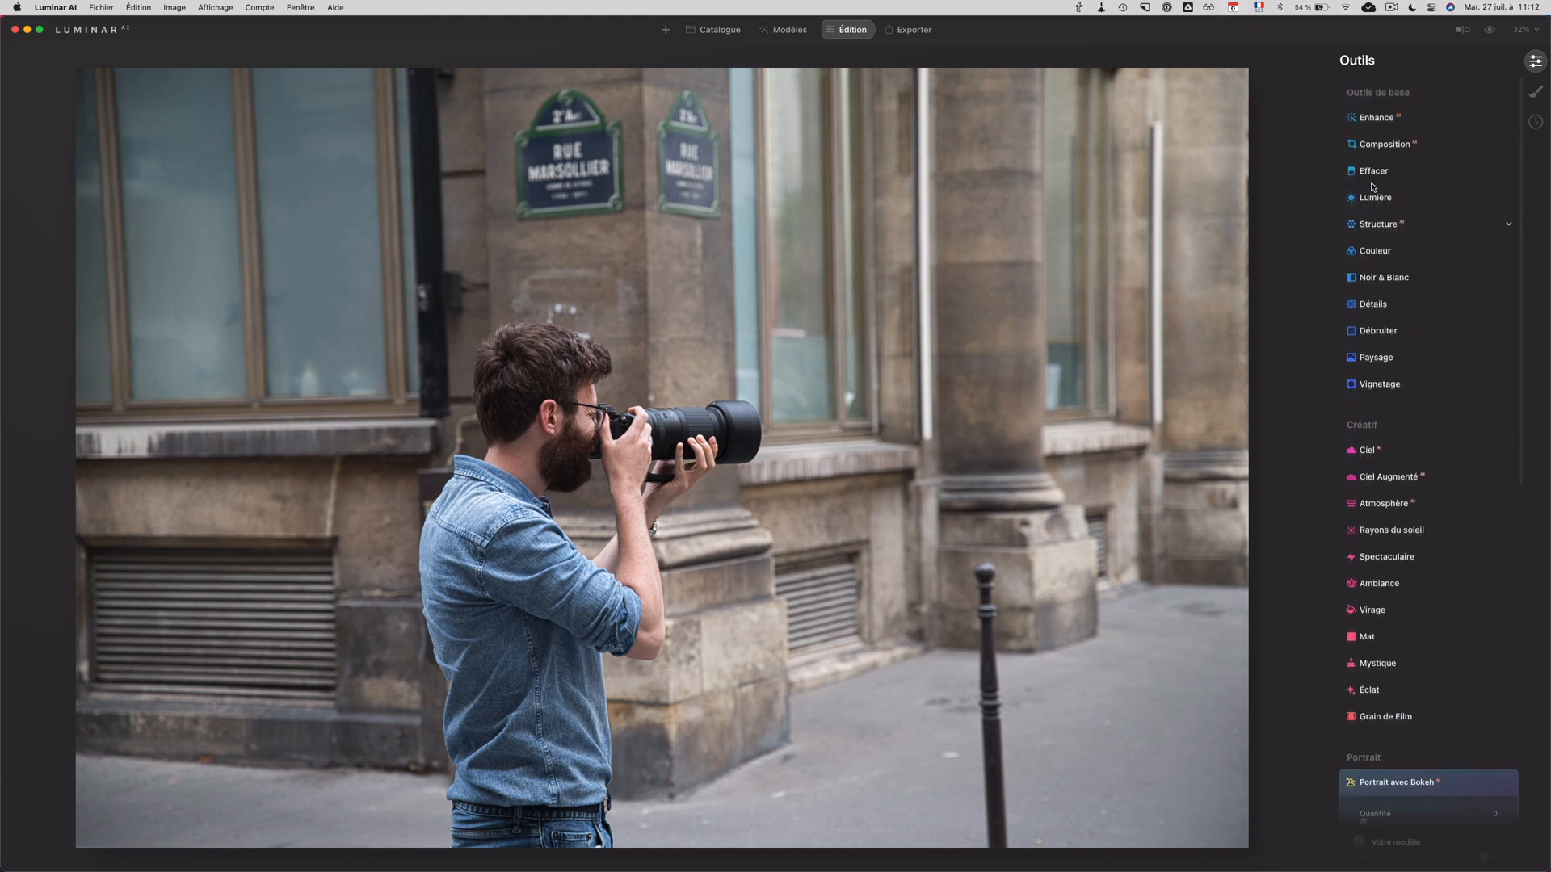
pyautogui.scroll(-8, 1365, 486)
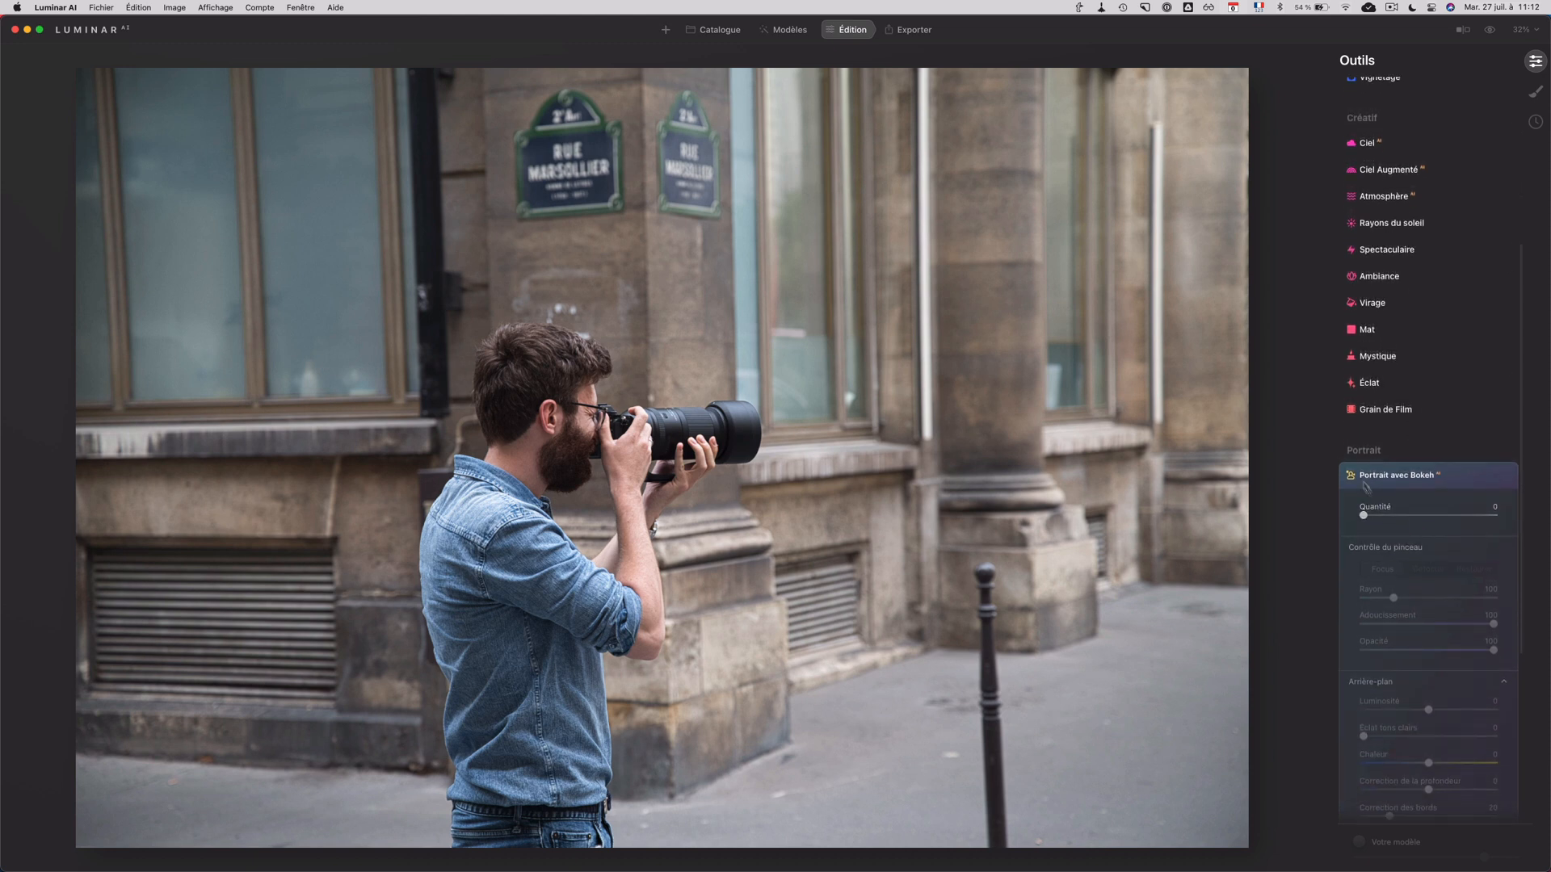
pyautogui.scroll(-2, 1424, 482)
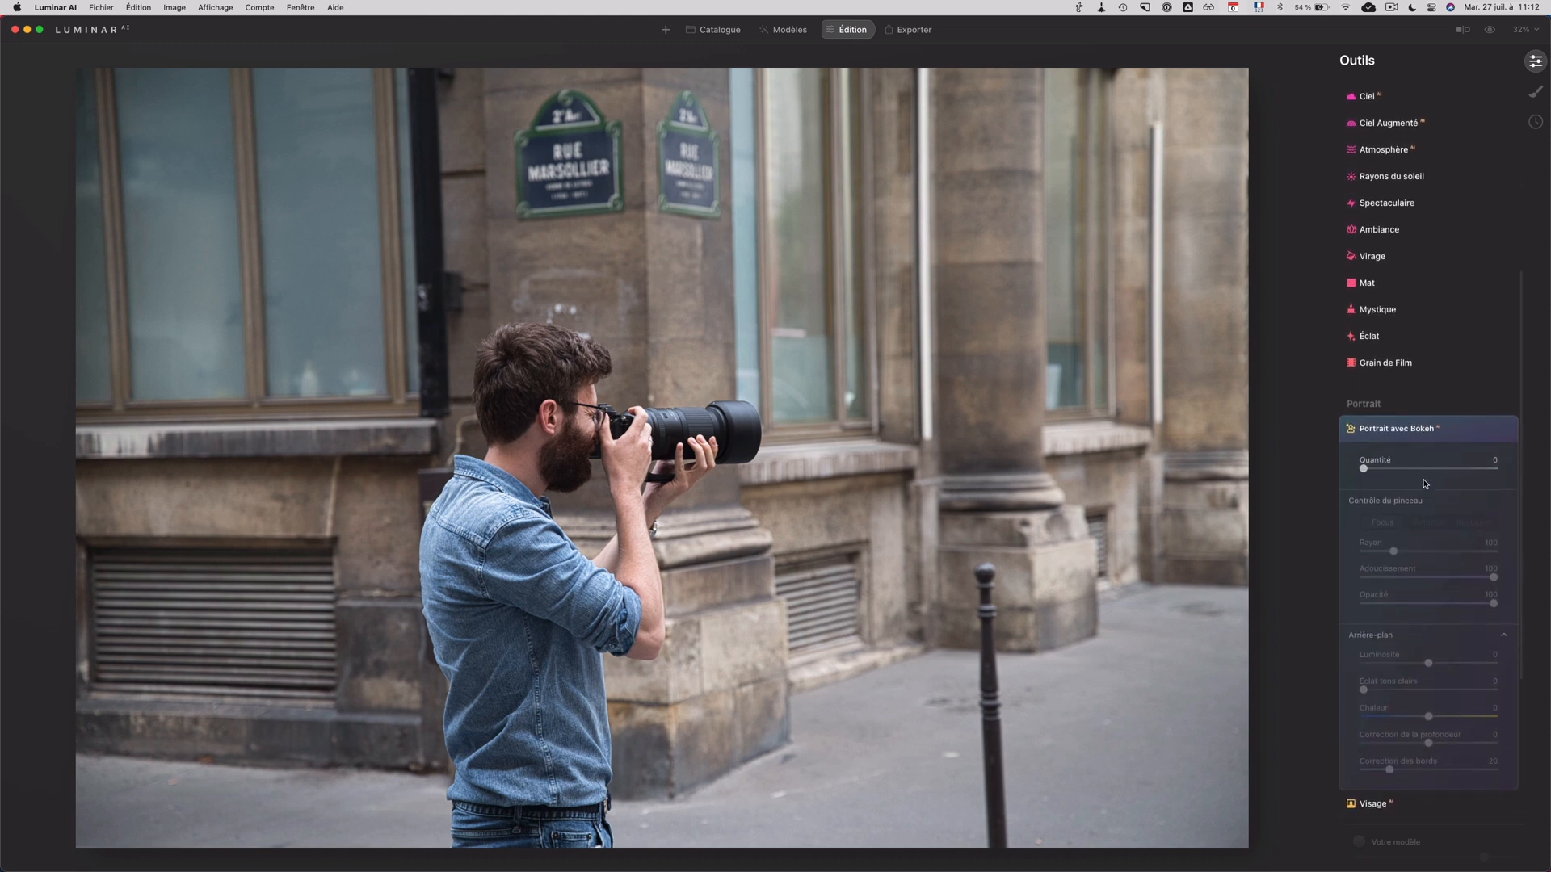
pyautogui.scroll(-3, 1436, 467)
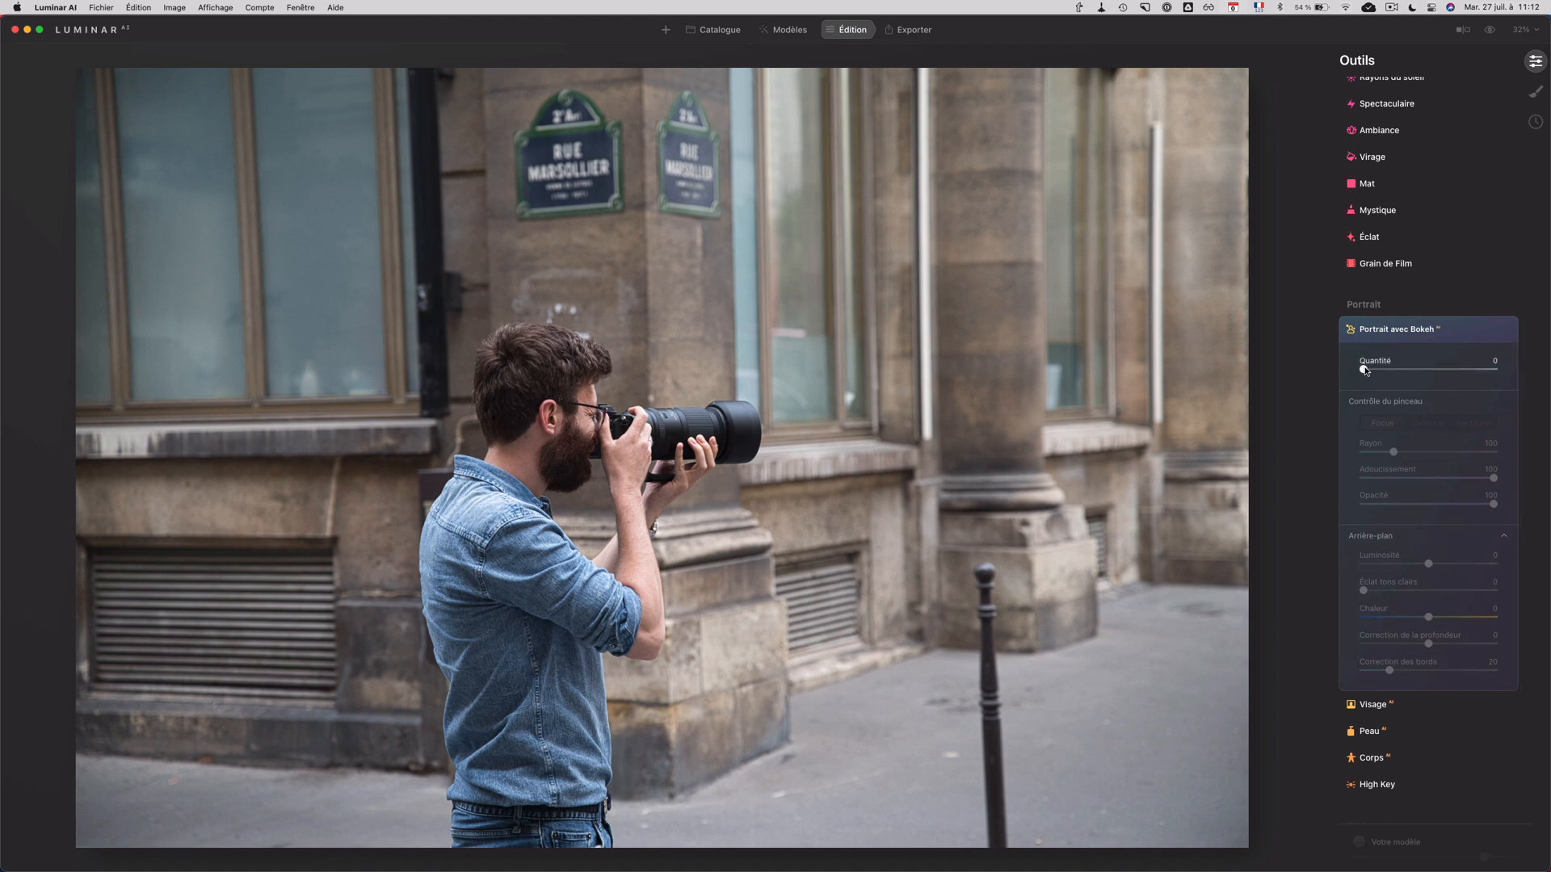
pyautogui.moveTo(1365, 371); pyautogui.dragTo(1451, 372)
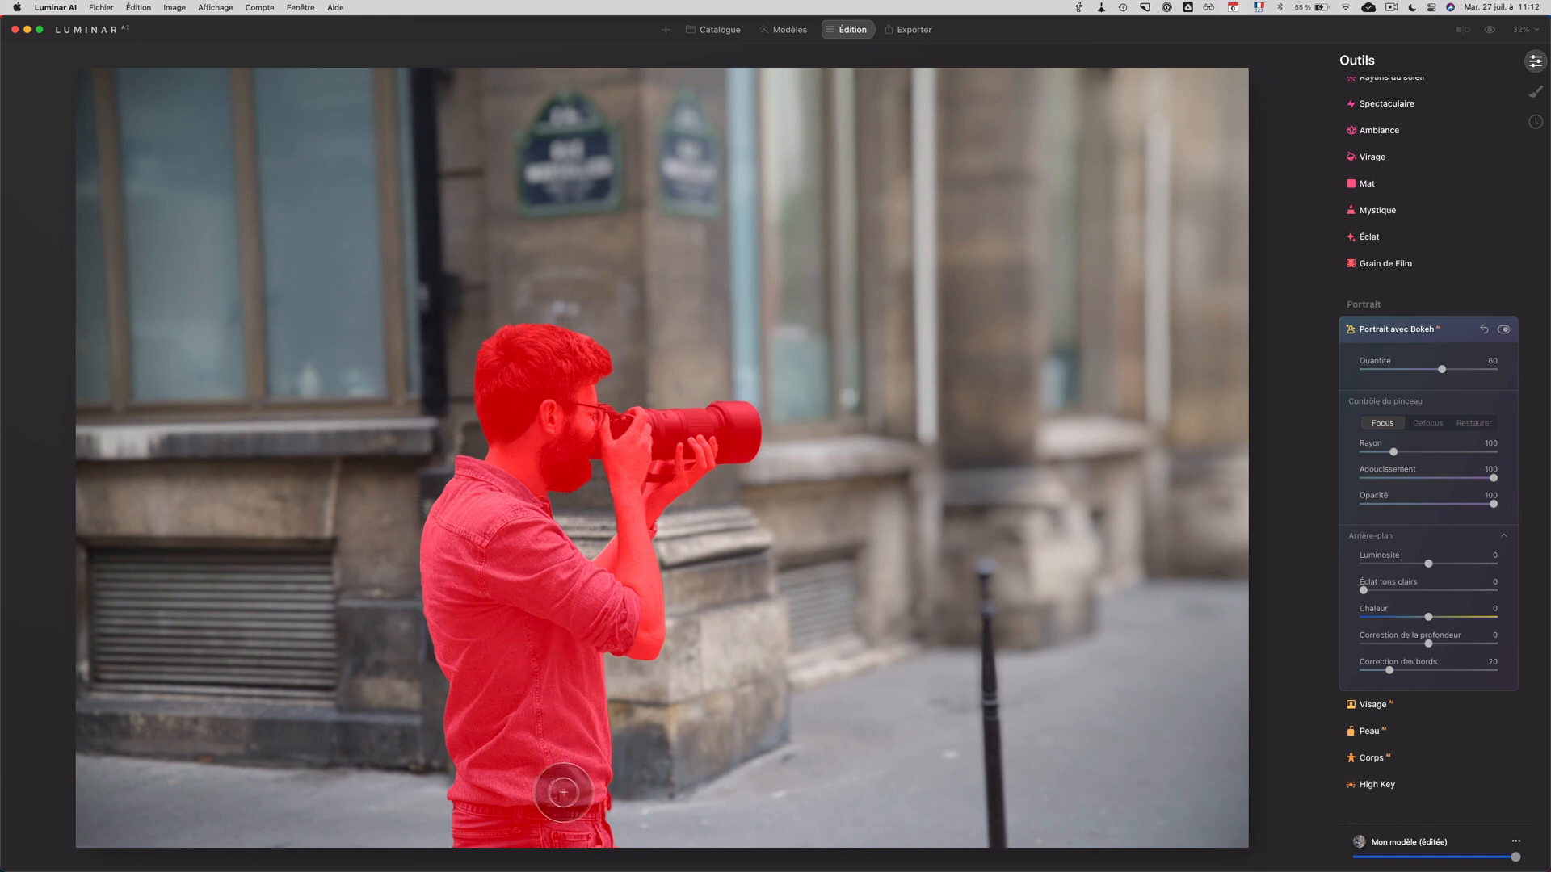
# Step: Examine the blur transition around the man's hair, hands and lens at close zoom
pyautogui.scroll(5, 514, 657)
pyautogui.scroll(3, 515, 655)
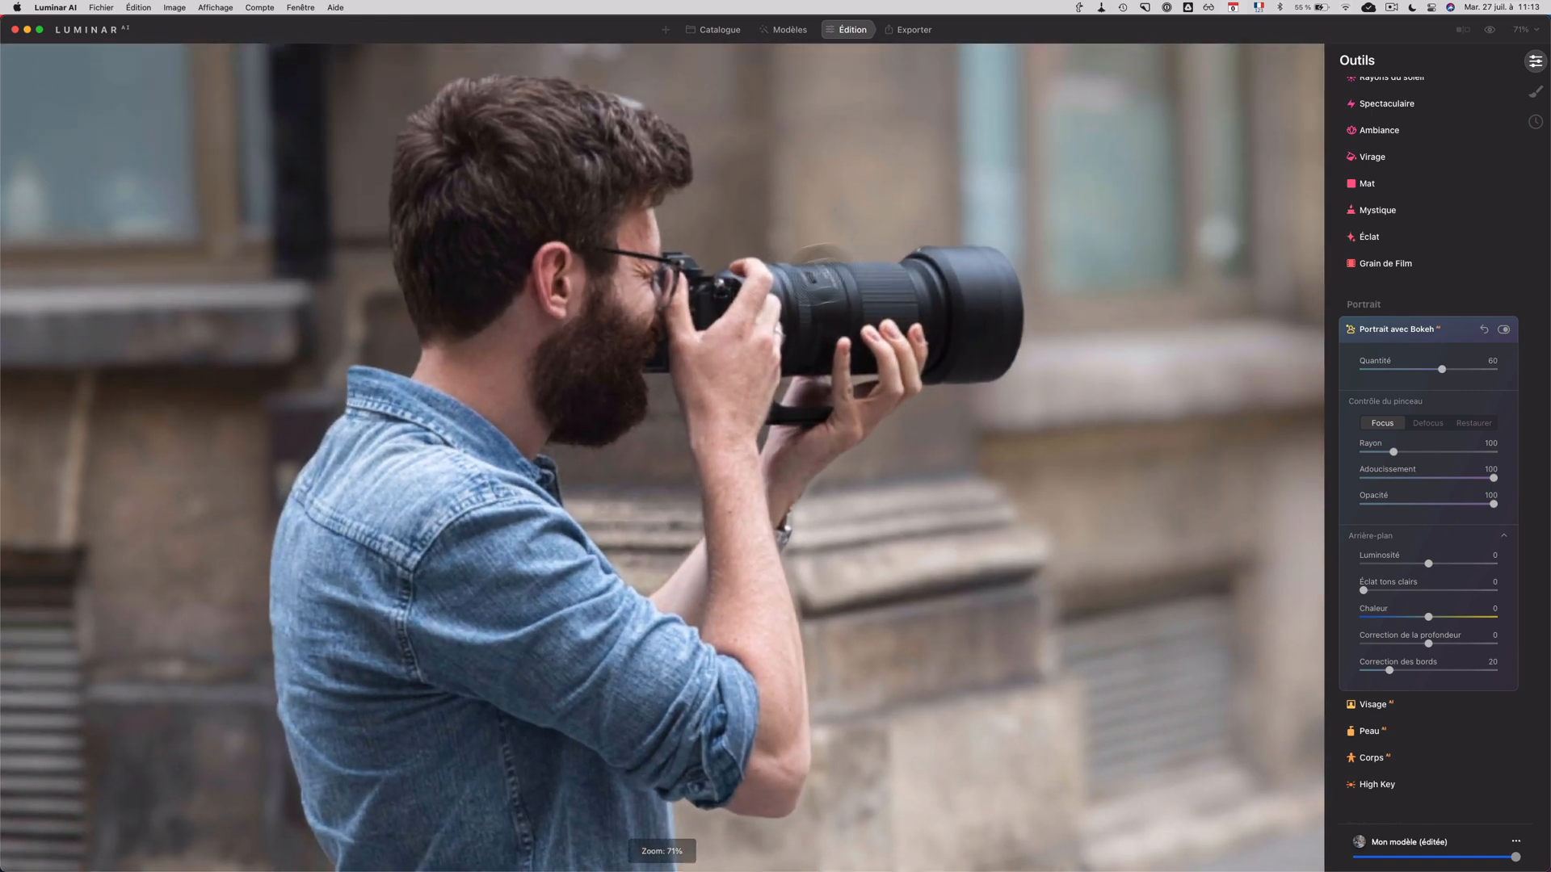
pyautogui.scroll(3, 832, 267)
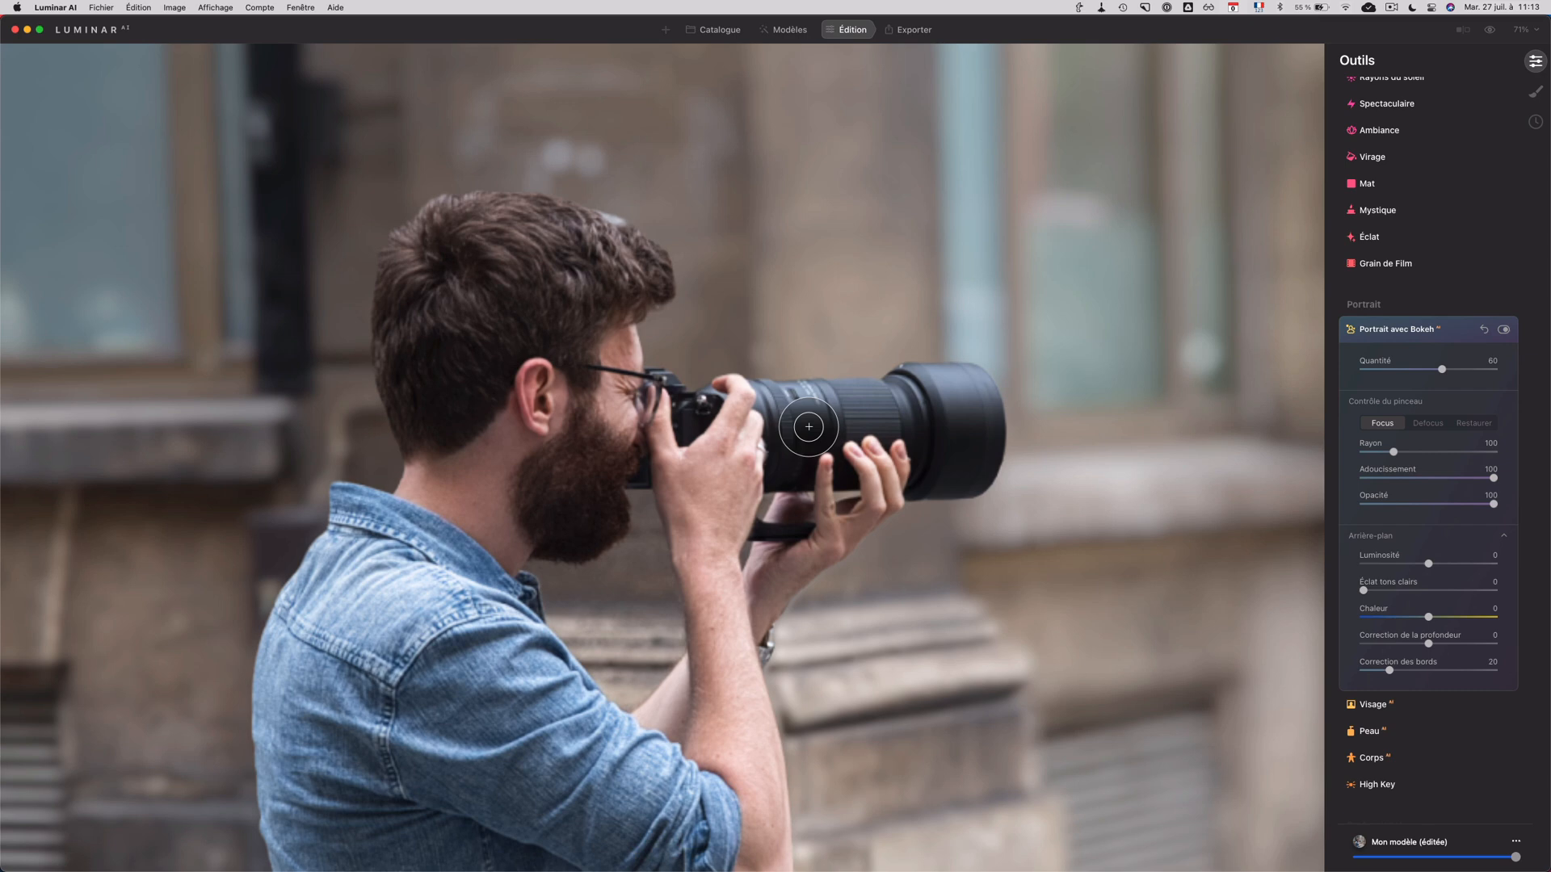
pyautogui.scroll(-5, 808, 431)
pyautogui.scroll(5, 808, 431)
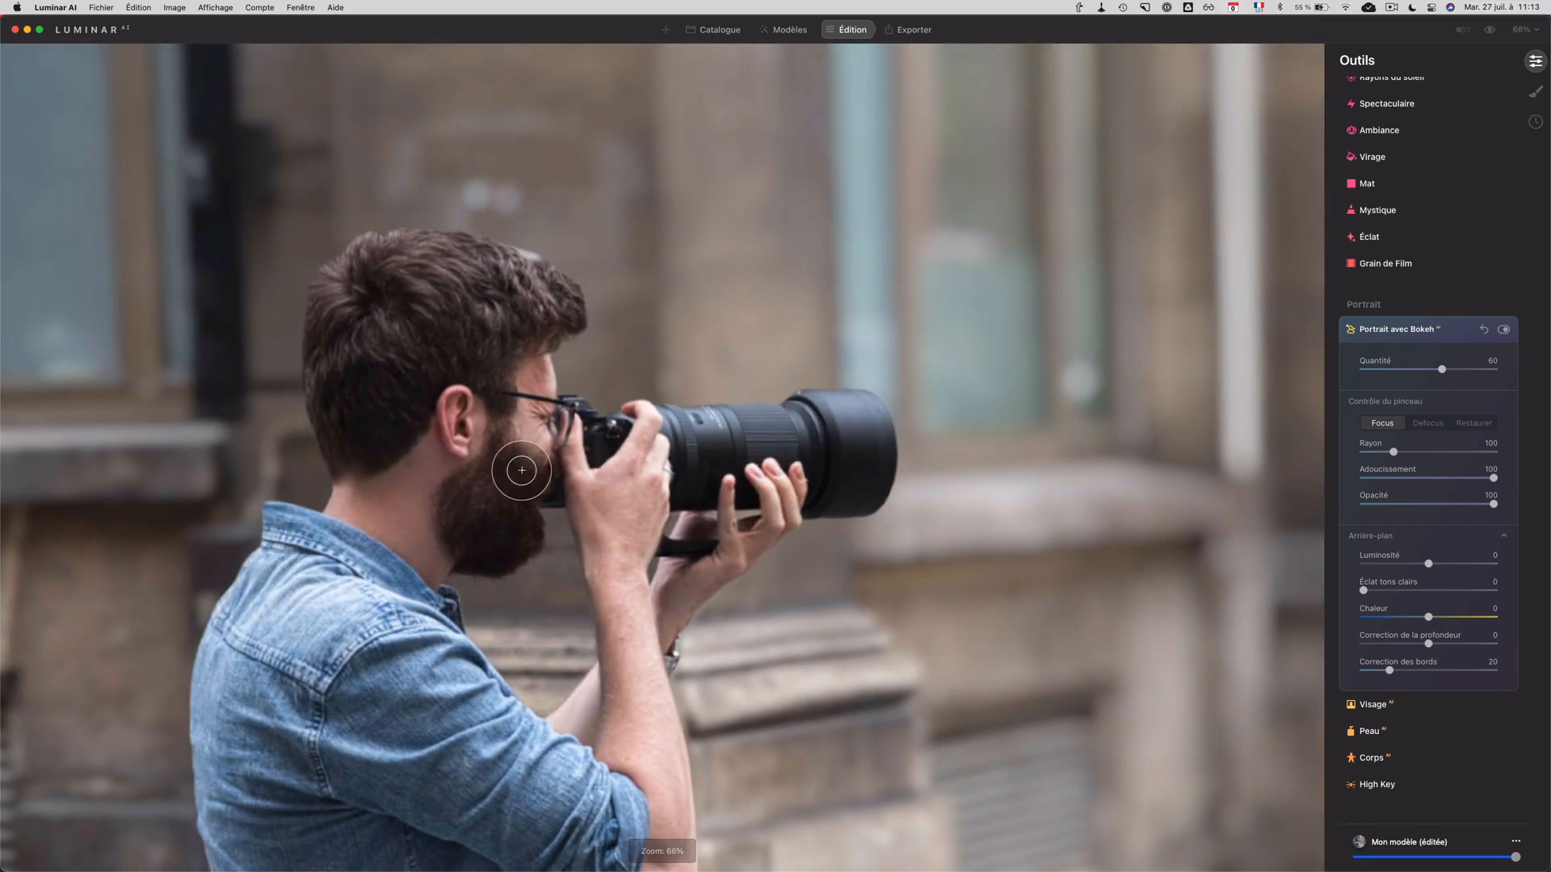
pyautogui.click(458, 423)
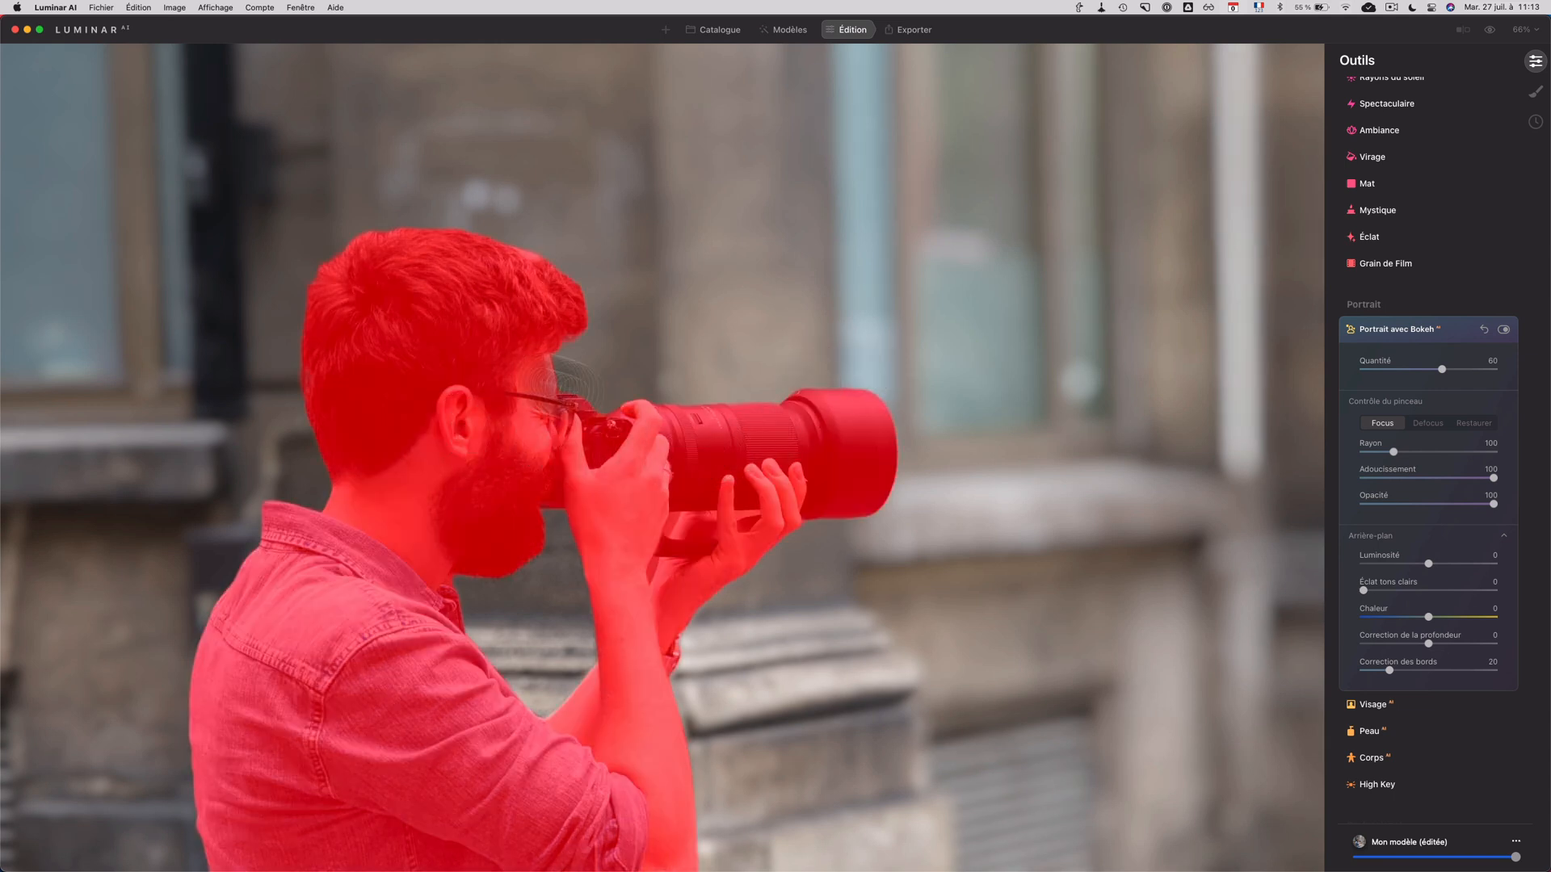
# Step: Try painting the blurred window area beside the lens with the Focus brush and switch to the Defocus brush
pyautogui.click(1426, 423)
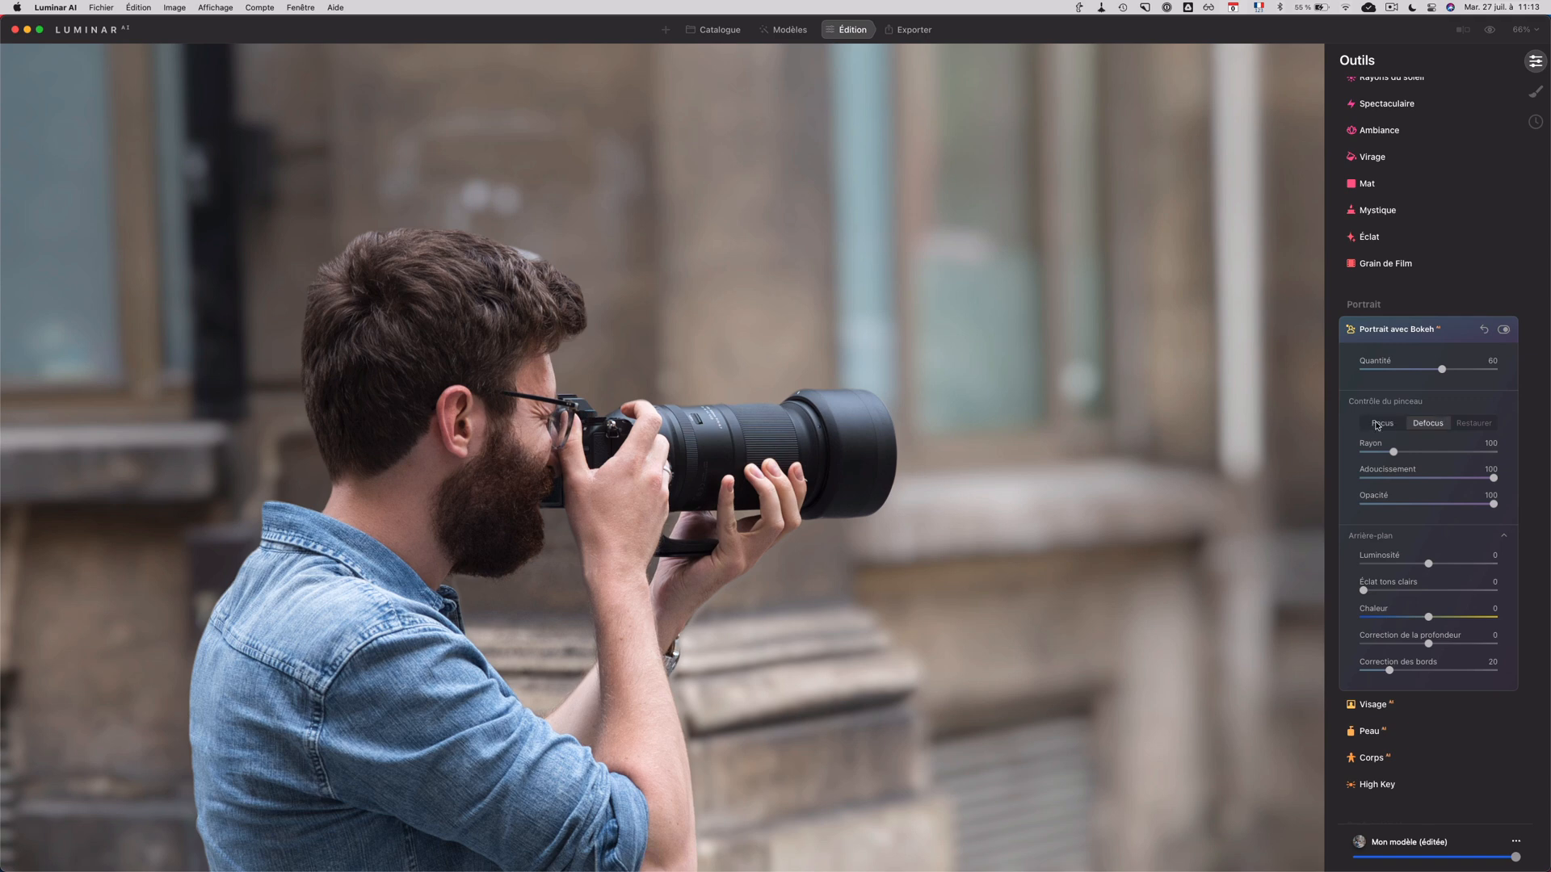
pyautogui.click(1382, 423)
pyautogui.moveTo(921, 311)
pyautogui.mouseDown()
pyautogui.moveTo(1134, 394)
pyautogui.moveTo(1112, 408)
pyautogui.moveTo(1195, 392)
pyautogui.moveTo(1095, 382)
pyautogui.moveTo(1157, 414)
pyautogui.moveTo(1109, 494)
pyautogui.moveTo(1140, 344)
pyautogui.moveTo(1158, 398)
pyautogui.moveTo(1171, 311)
pyautogui.moveTo(918, 329)
pyautogui.moveTo(1087, 314)
pyautogui.mouseUp()
pyautogui.click(1428, 424)
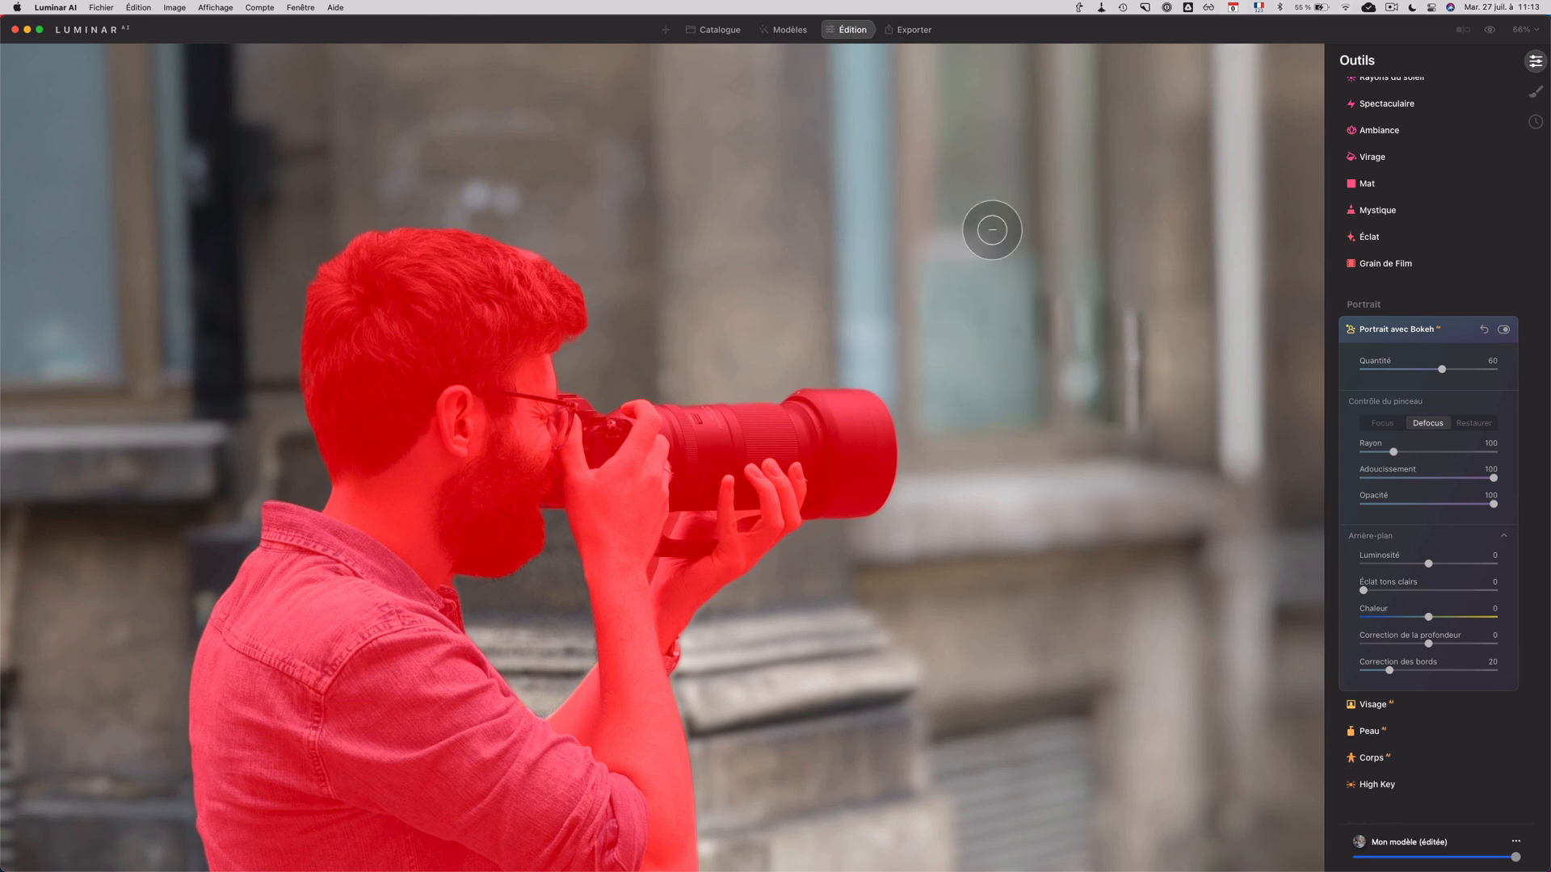
# Step: Test the bokeh Quantité at 100 and set it to 78 while viewing the whole photo
pyautogui.scroll(-3, 585, 611)
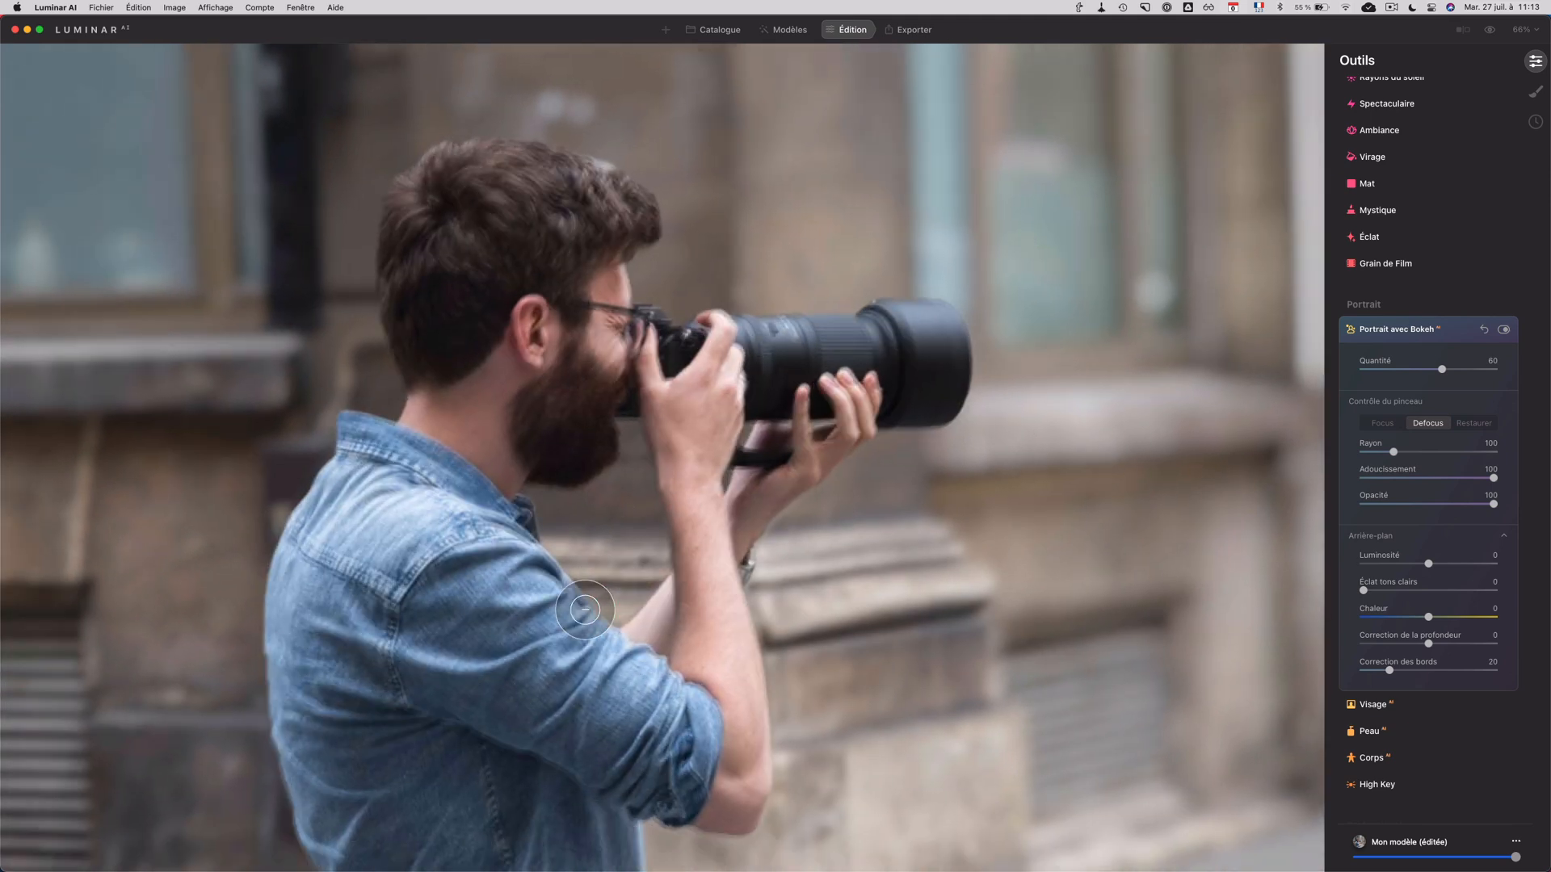
pyautogui.scroll(-5, 583, 615)
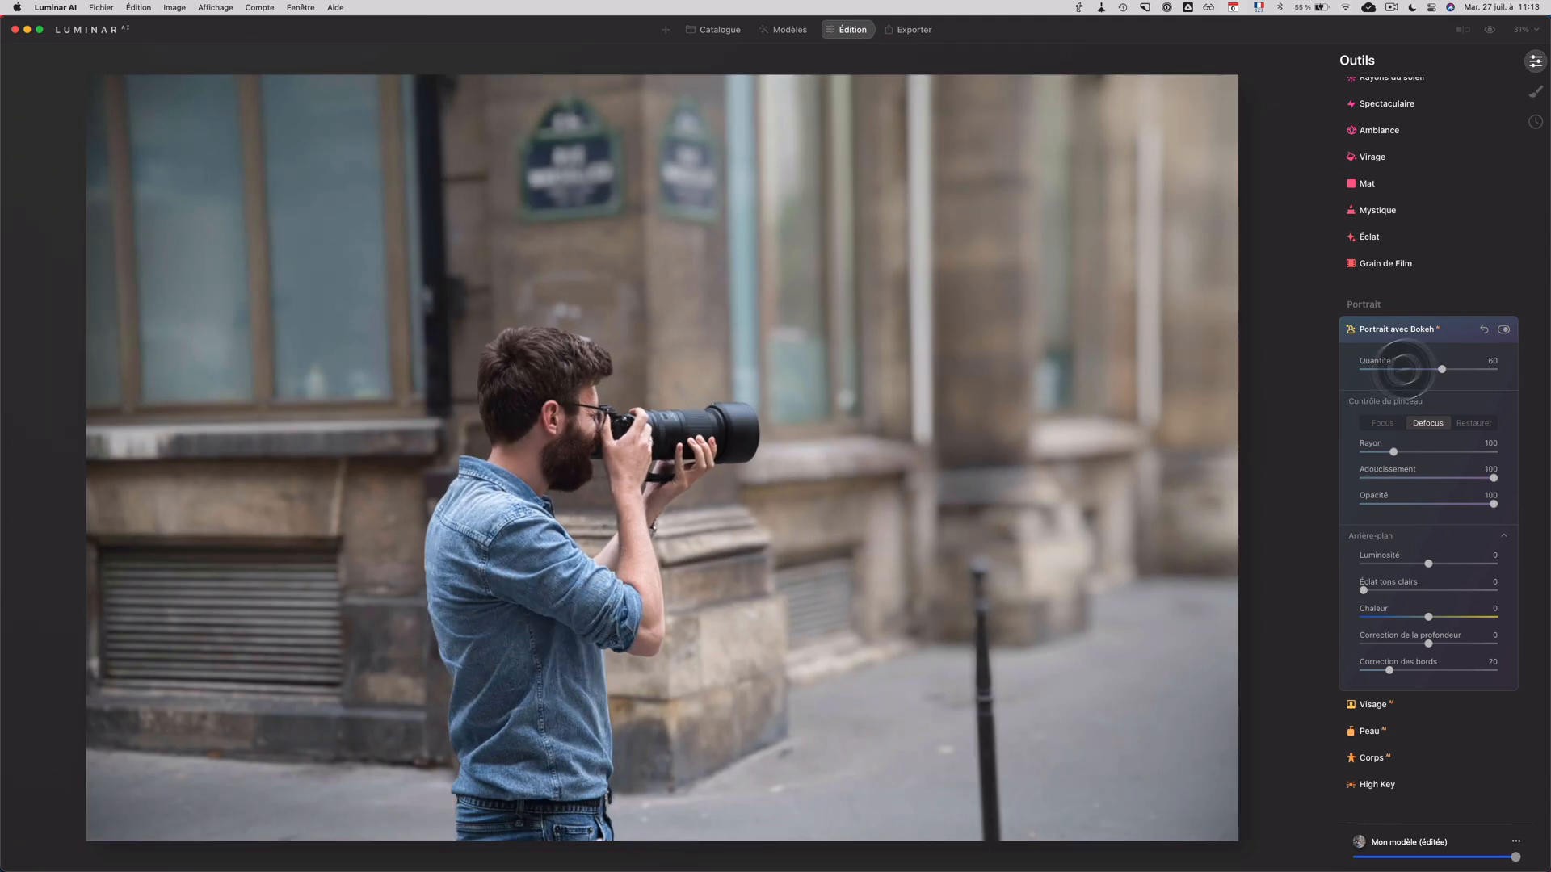
pyautogui.moveTo(1442, 370); pyautogui.dragTo(1496, 370)
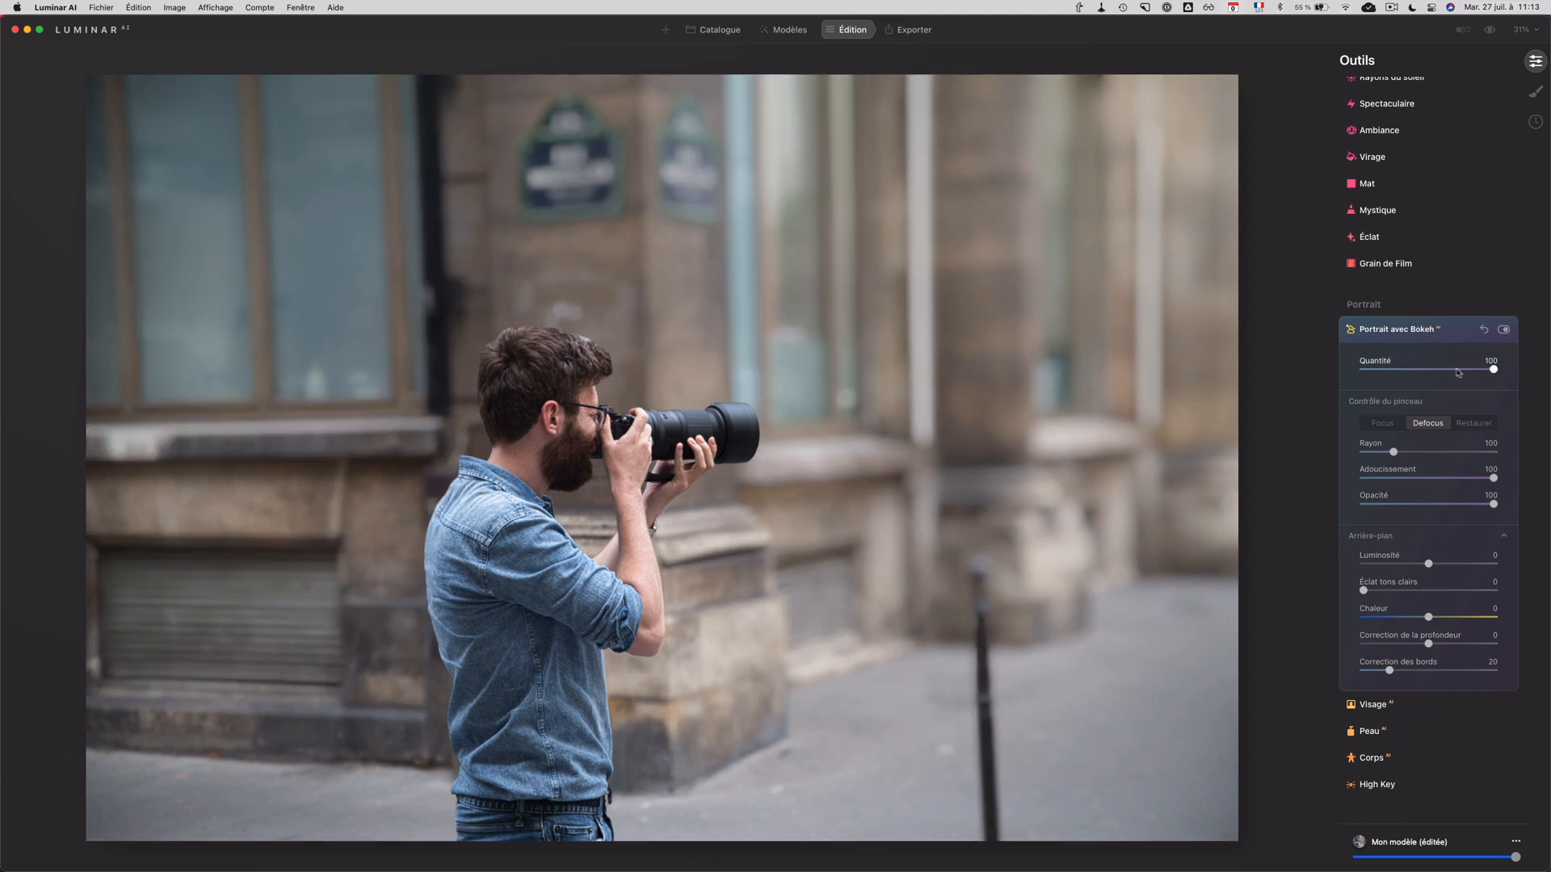
pyautogui.moveTo(1493, 371)
pyautogui.mouseDown()
pyautogui.moveTo(1405, 374)
pyautogui.moveTo(1496, 377)
pyautogui.moveTo(1464, 371)
pyautogui.mouseUp()
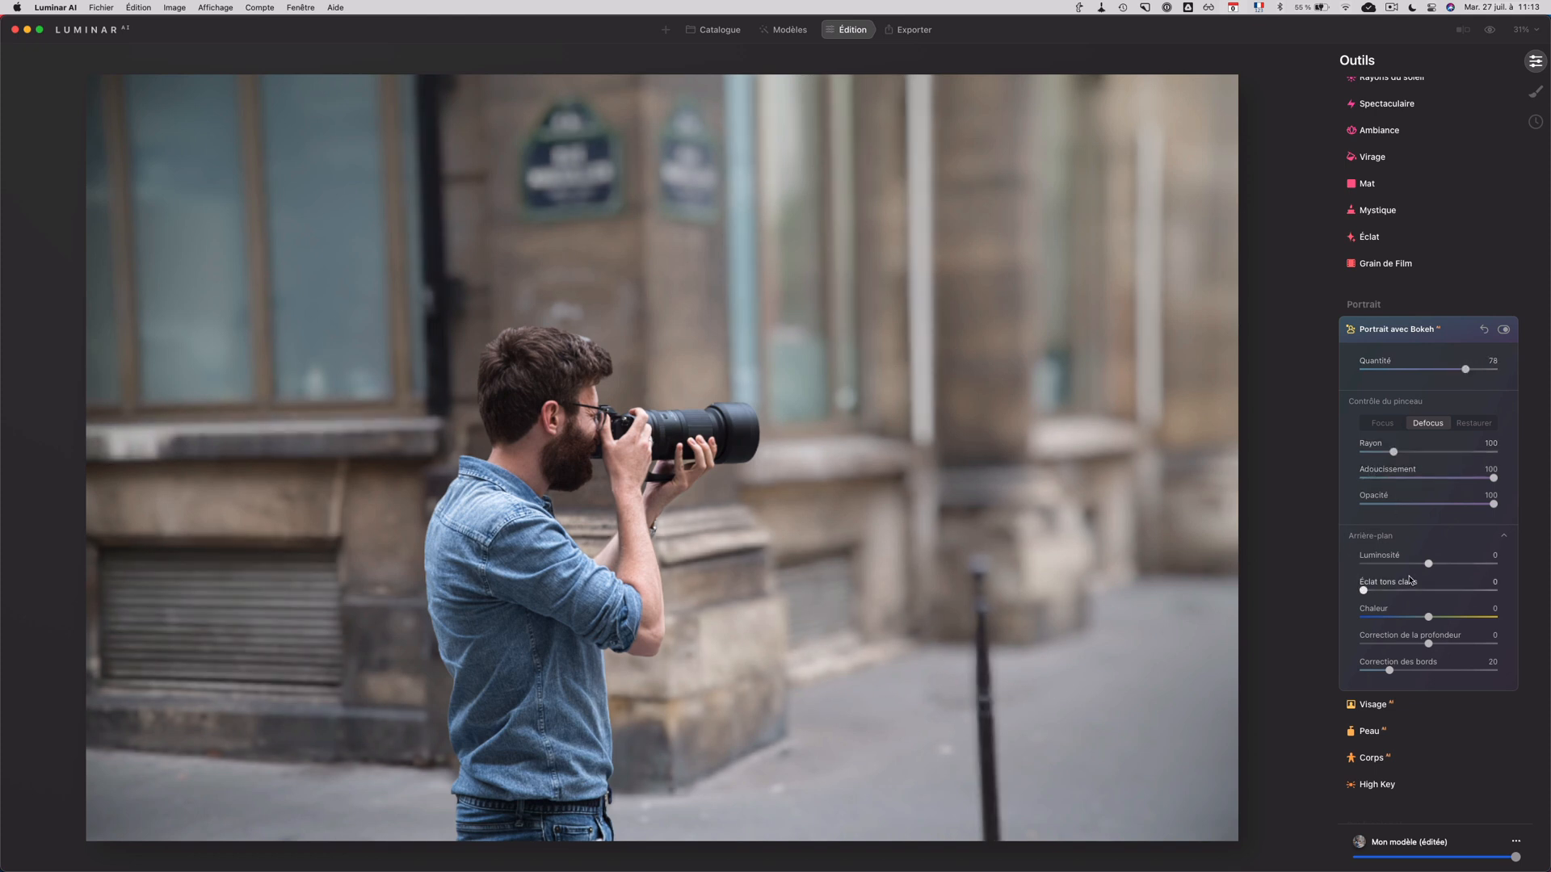
# Step: Test the background Luminosité at -100 and 100, and set the bokeh Quantité to 82
pyautogui.scroll(-2, 1409, 580)
pyautogui.moveTo(1428, 523); pyautogui.dragTo(1347, 529)
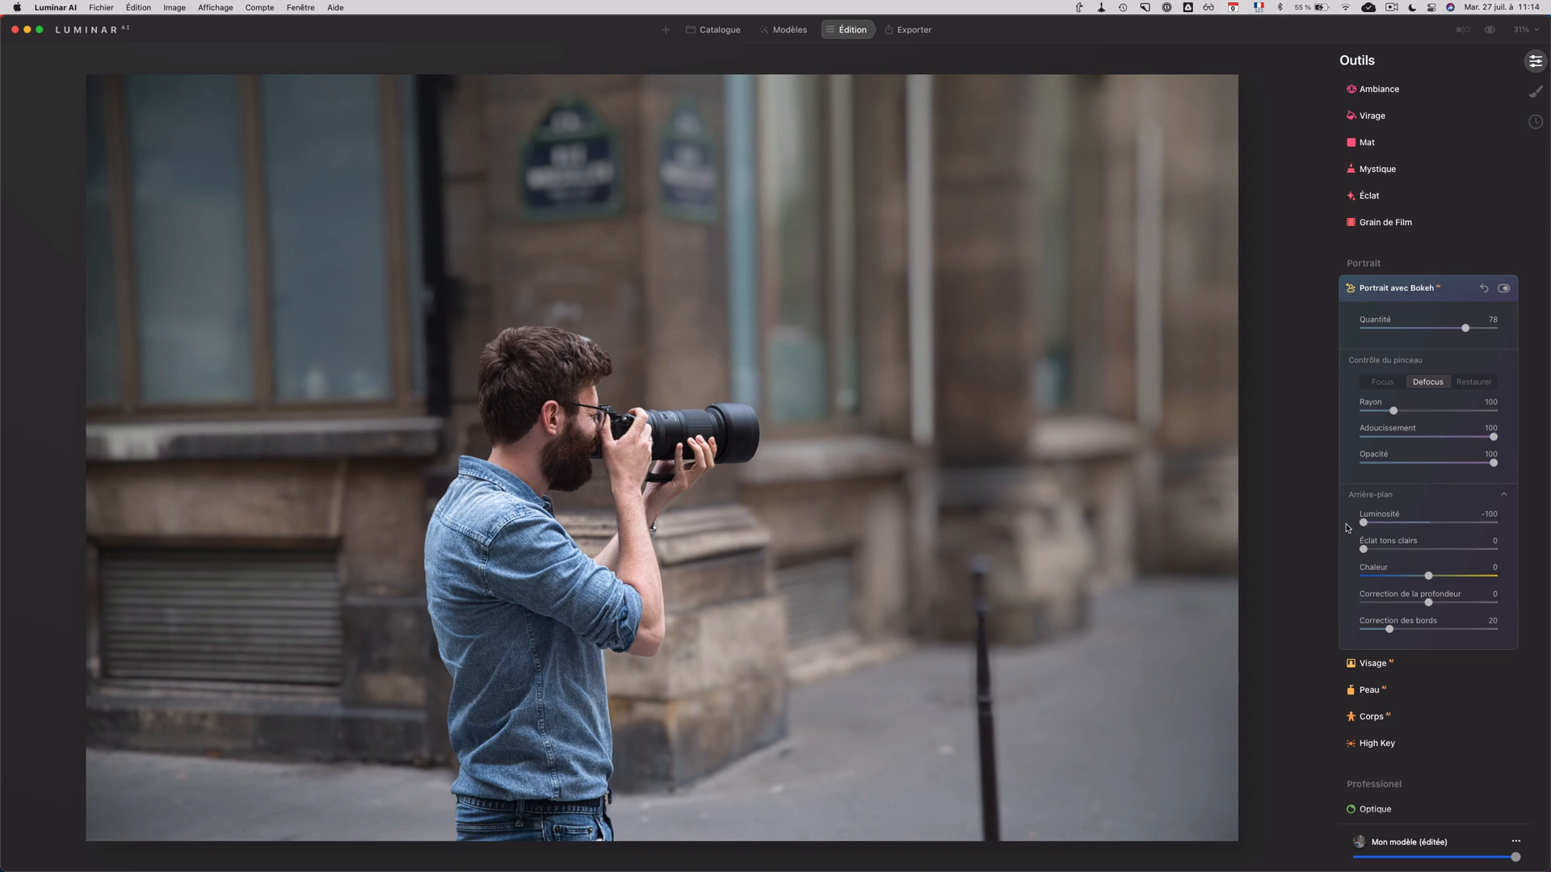
pyautogui.moveTo(1361, 524); pyautogui.dragTo(1507, 525)
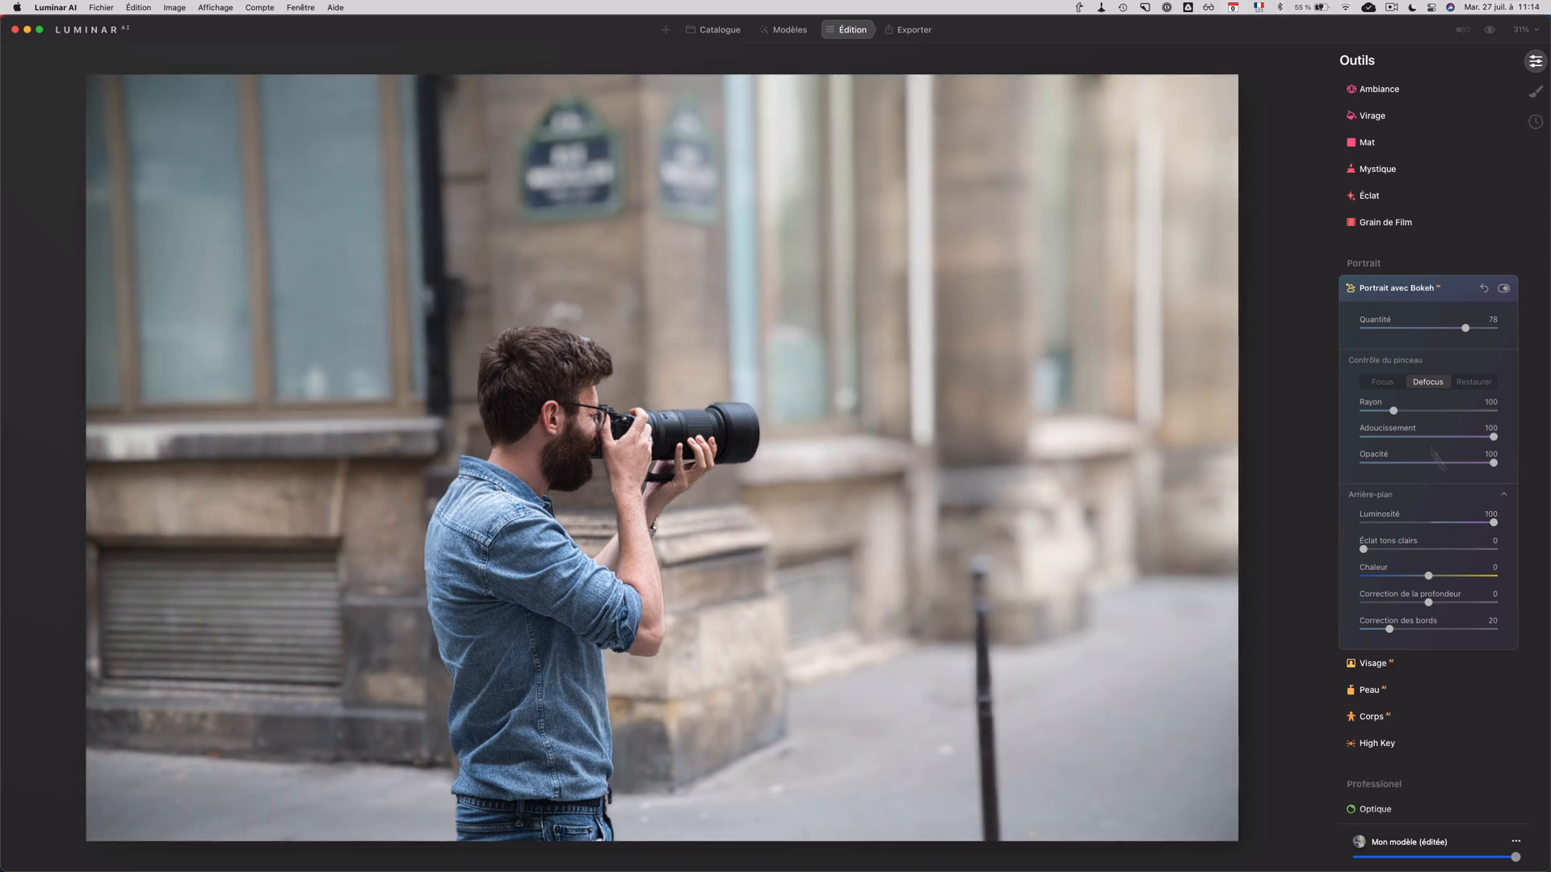
pyautogui.moveTo(1465, 328)
pyautogui.mouseDown()
pyautogui.moveTo(1485, 331)
pyautogui.moveTo(1471, 330)
pyautogui.mouseUp()
# Step: Test the background Éclat tons clairs at 100, resetting both it and Luminosité to 0
pyautogui.moveTo(1485, 528)
pyautogui.mouseDown()
pyautogui.moveTo(1442, 523)
pyautogui.moveTo(1426, 553)
pyautogui.moveTo(1494, 553)
pyautogui.mouseUp()
pyautogui.doubleClick(1443, 524)
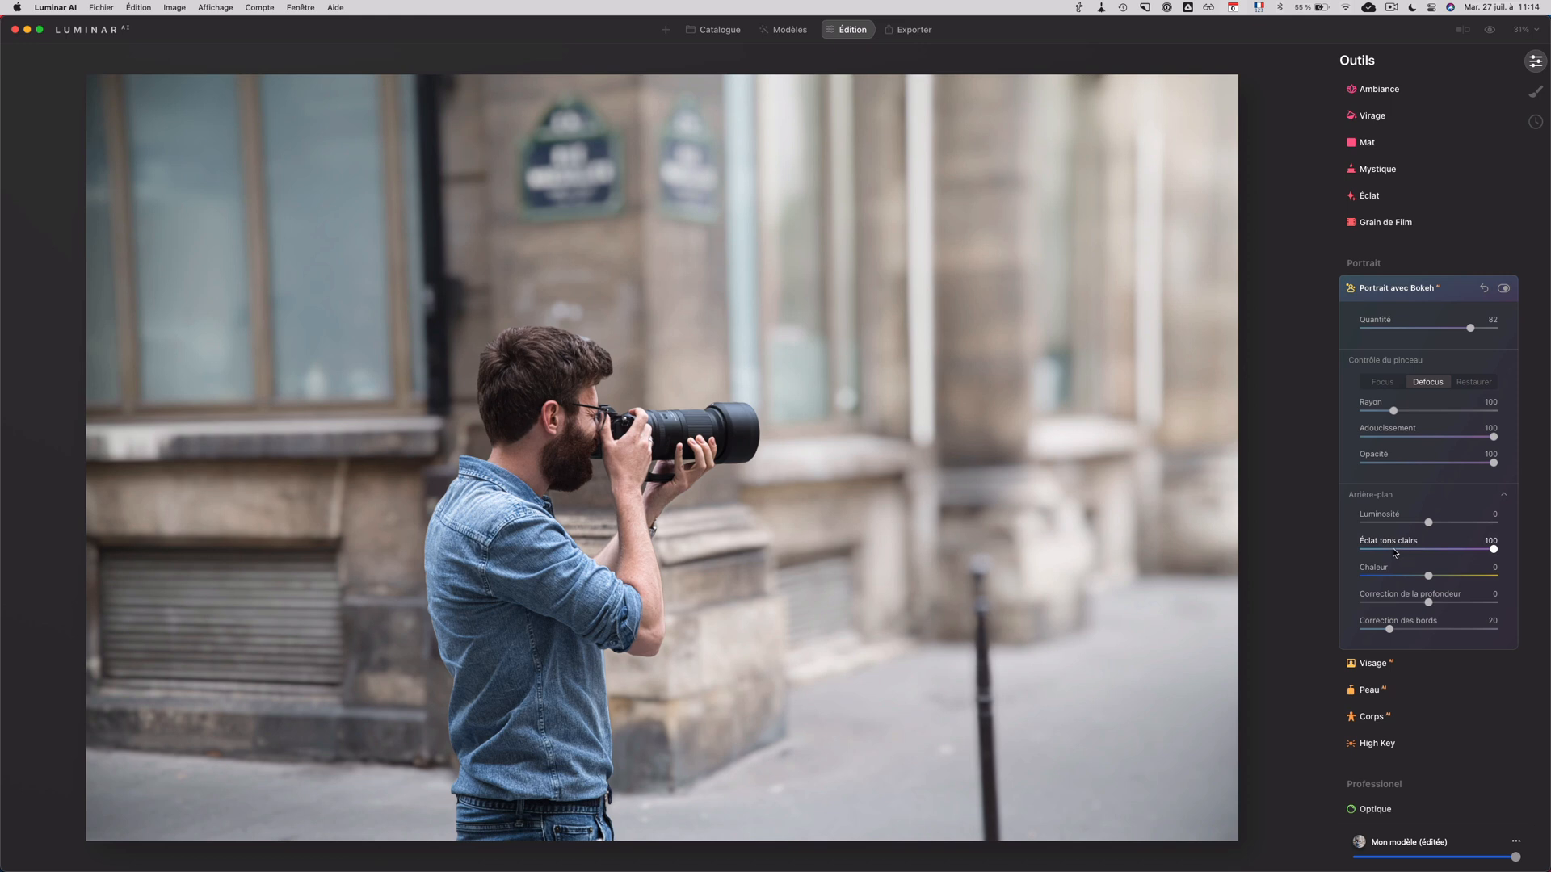
pyautogui.doubleClick(1492, 549)
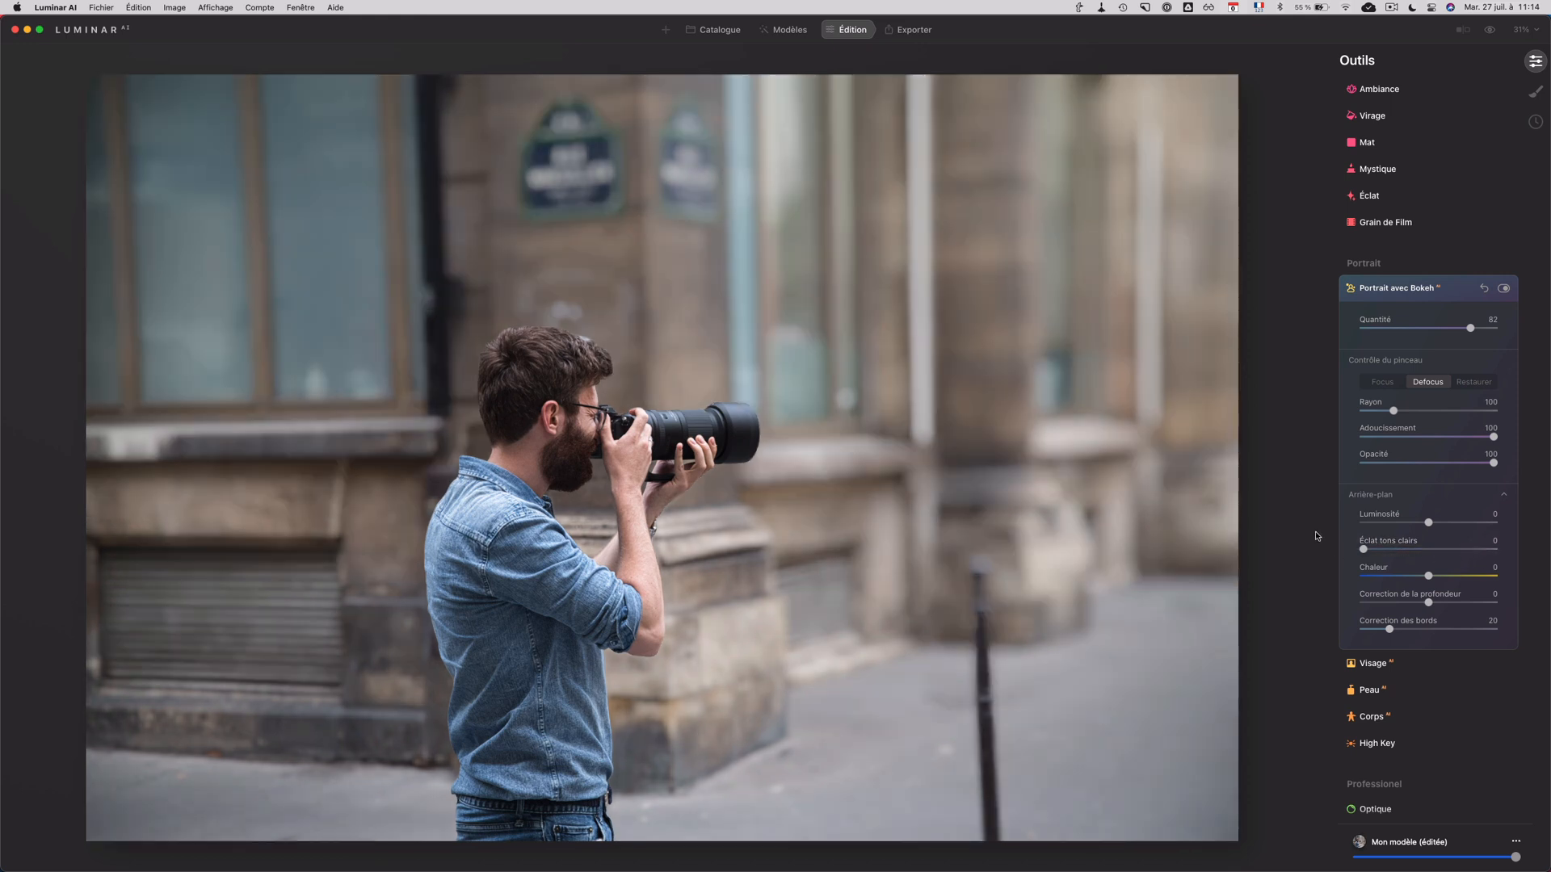
# Step: Try a warmer background Chaleur, and test Correction de la profondeur at -100 and 100
pyautogui.moveTo(1428, 578); pyautogui.dragTo(1480, 579)
pyautogui.moveTo(1479, 578); pyautogui.dragTo(1448, 579)
pyautogui.moveTo(1427, 605); pyautogui.dragTo(1364, 604)
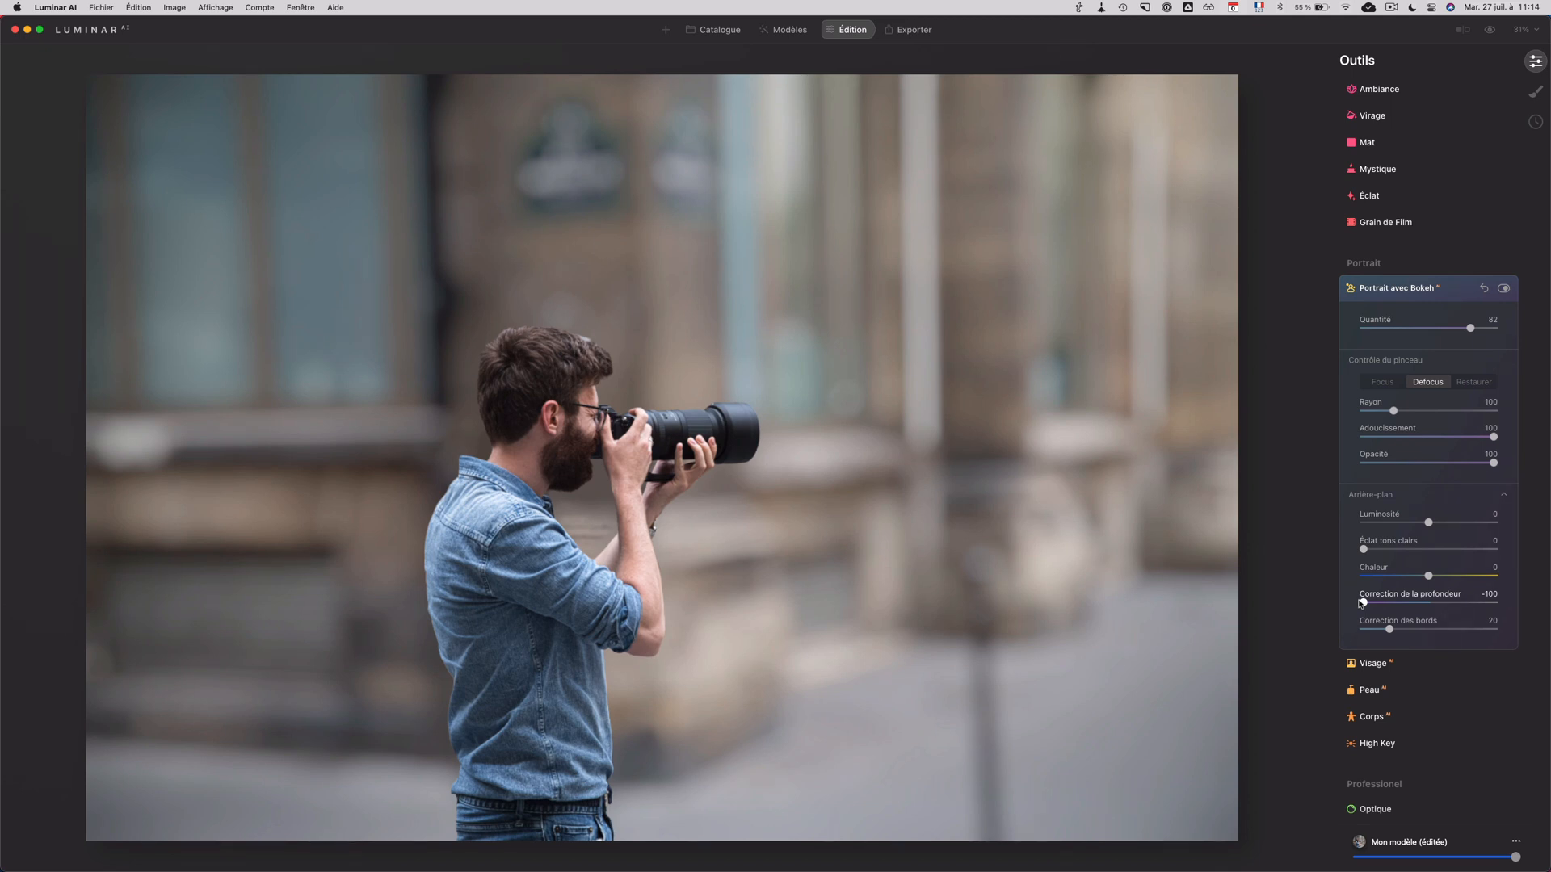
pyautogui.moveTo(1363, 602); pyautogui.dragTo(1510, 602)
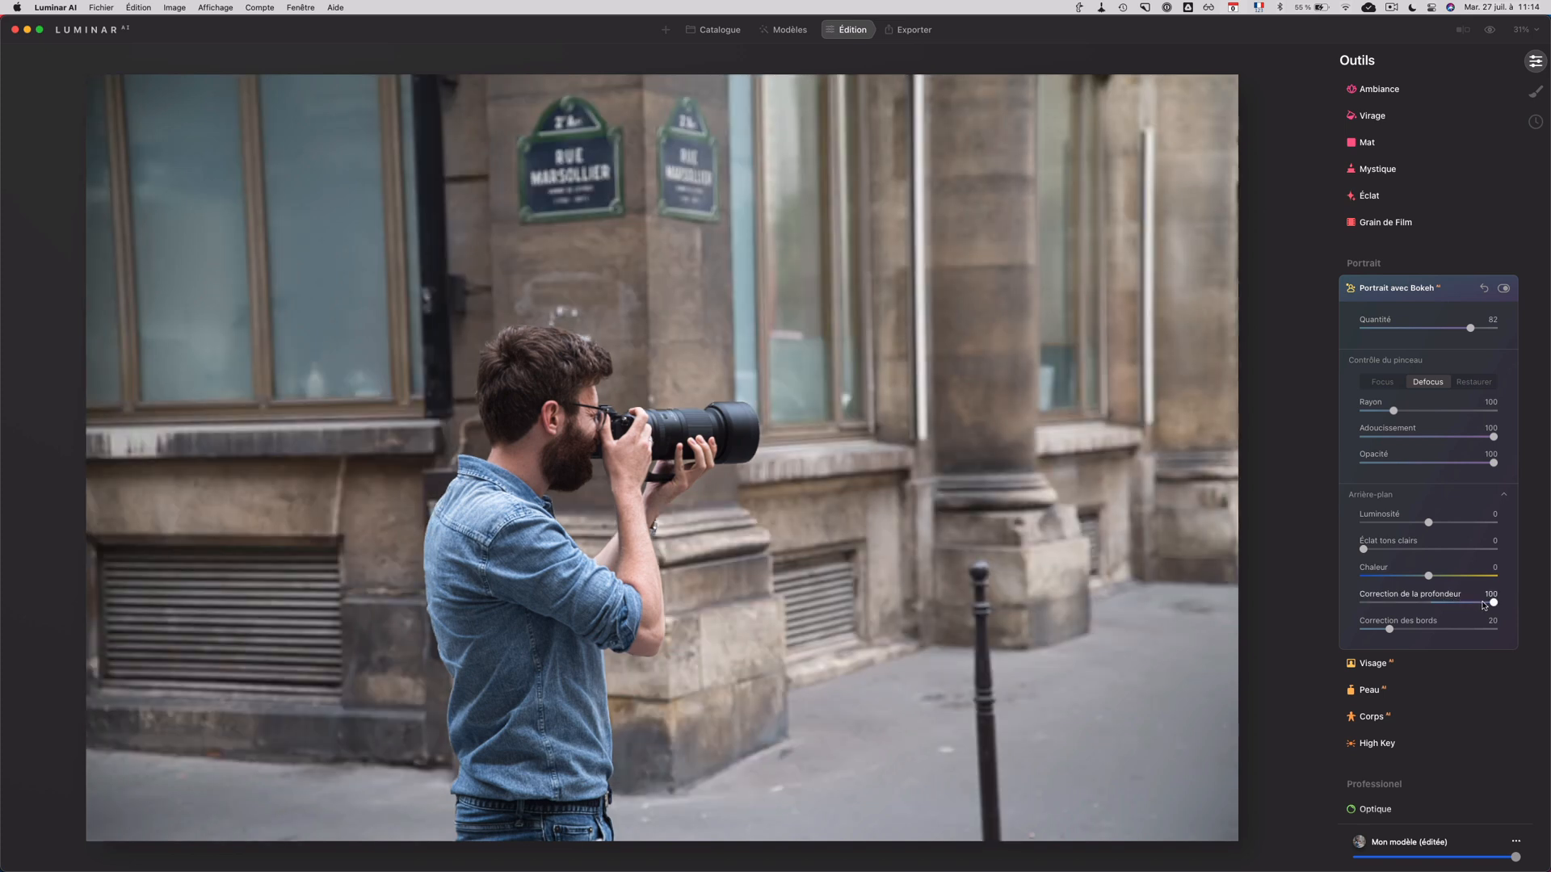
# Step: Disable and re-enable Portrait avec Bokeh to compare the photo with and without the effect
pyautogui.click(1503, 288)
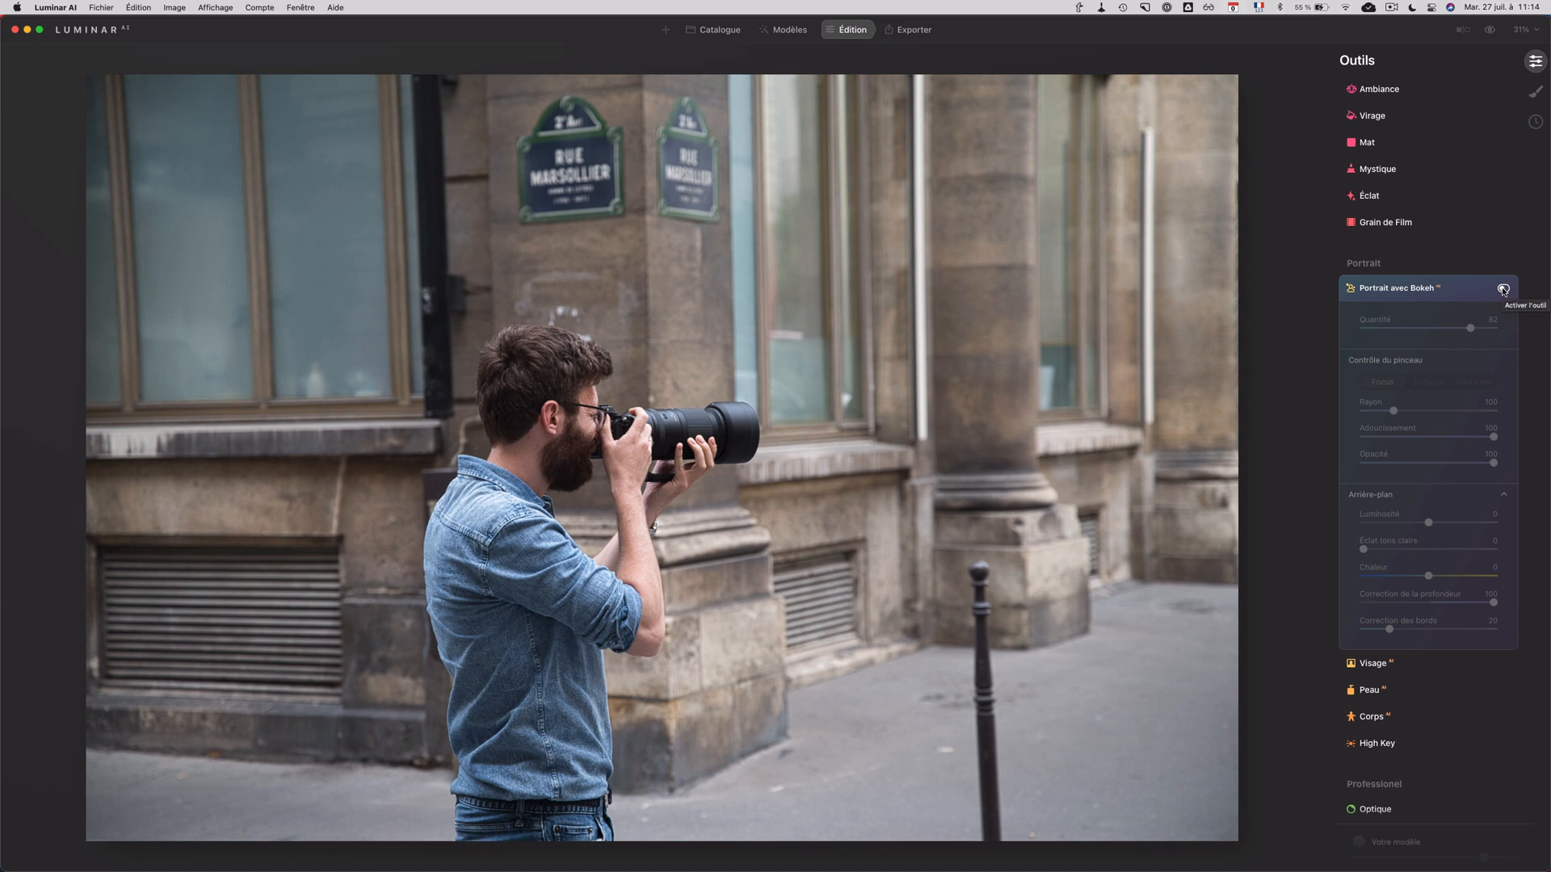
pyautogui.click(1503, 288)
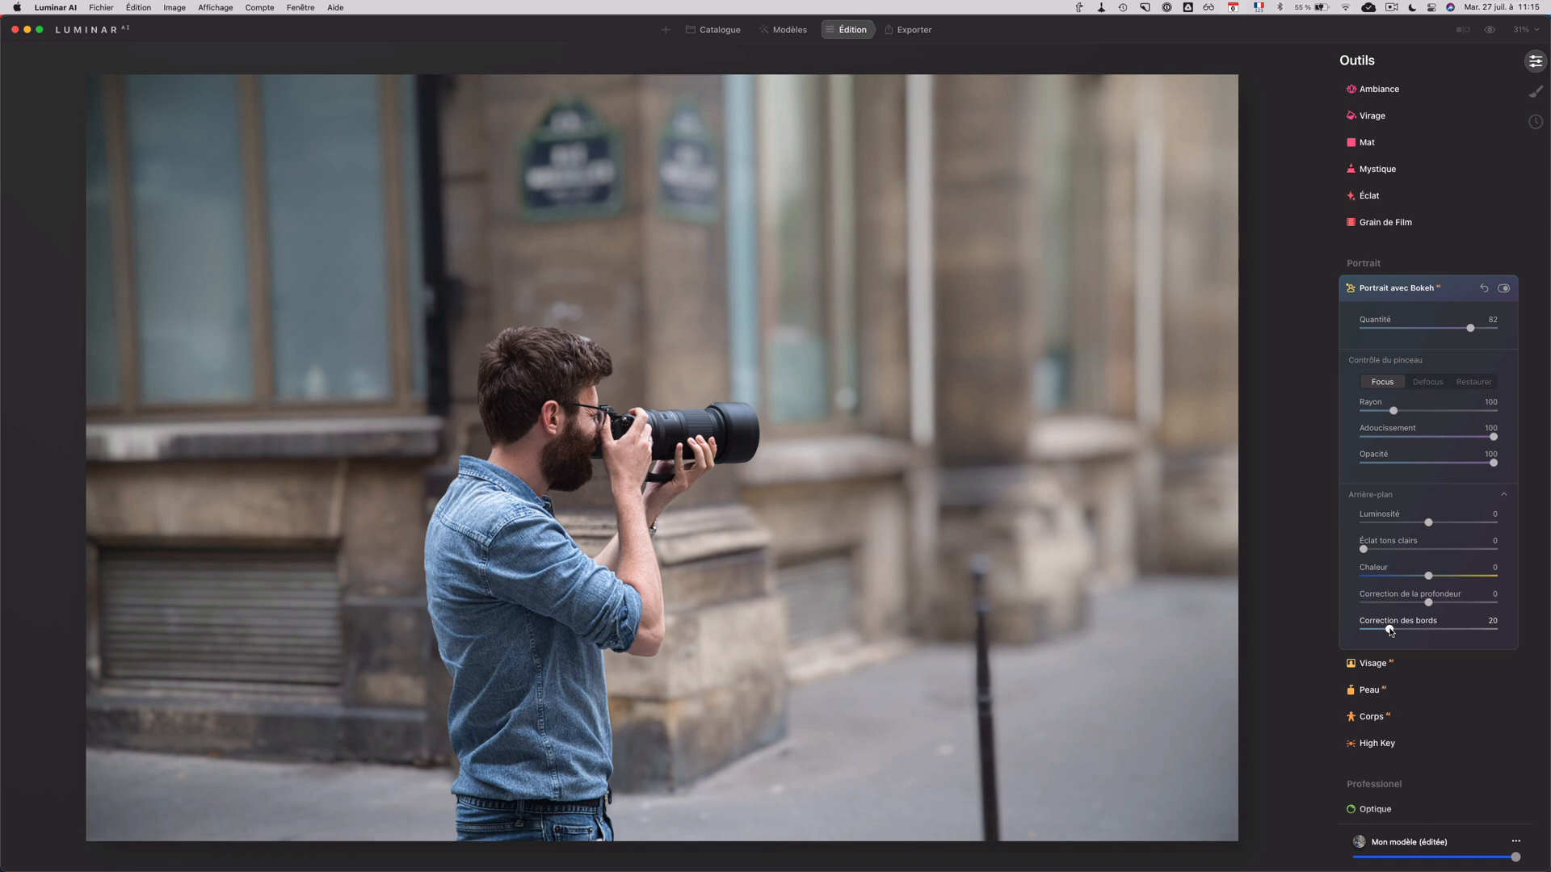
# Step: Test Correction des bords at 0 on the zoomed-in subject and set it to 100
pyautogui.scroll(5, 738, 441)
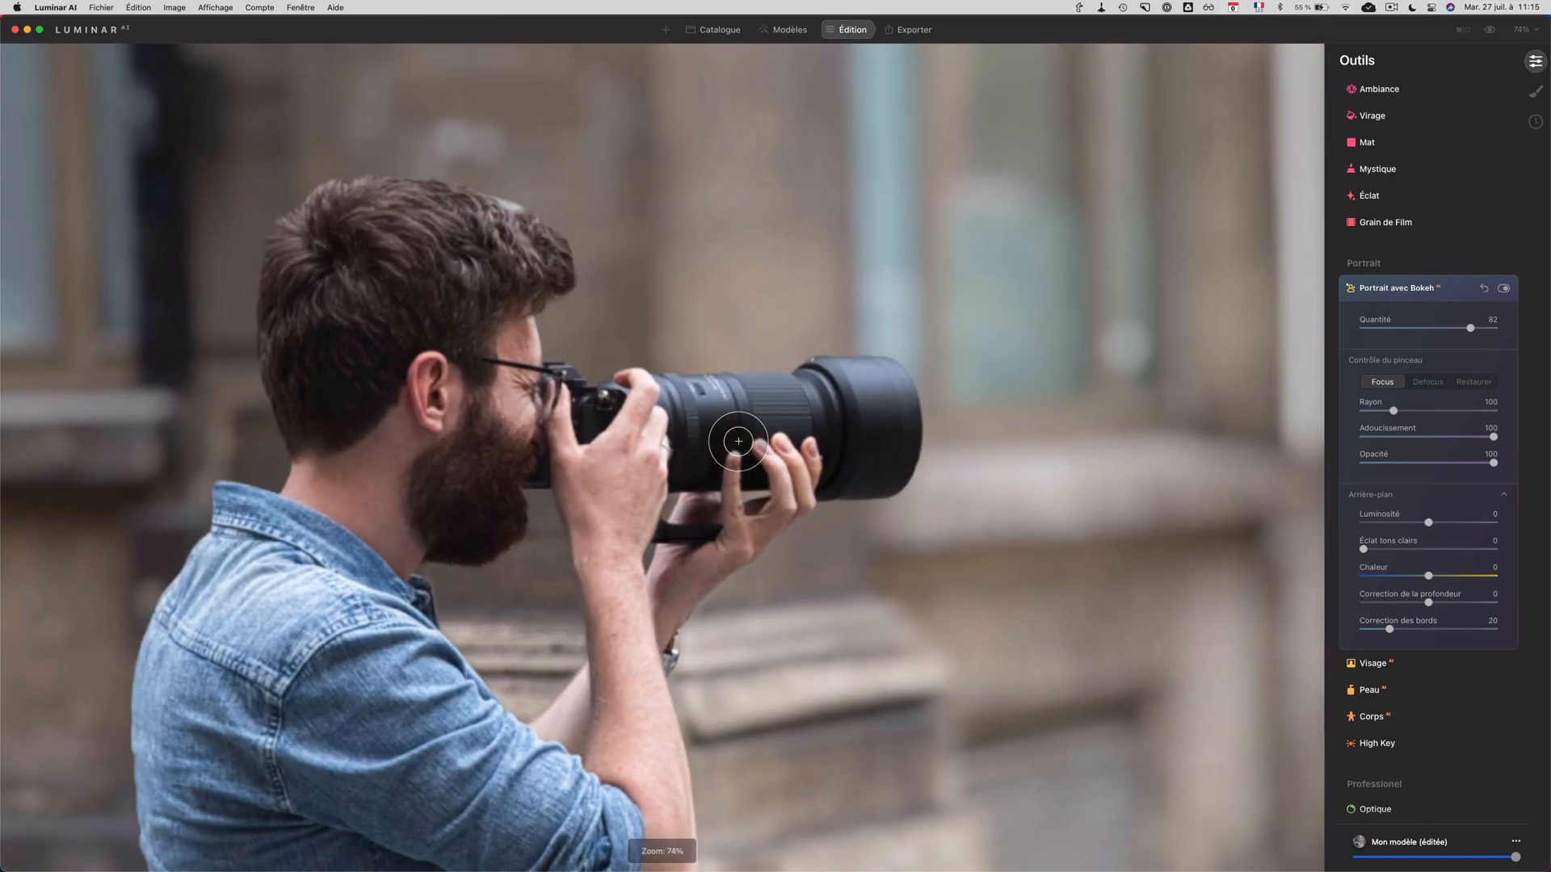
pyautogui.click(1388, 630)
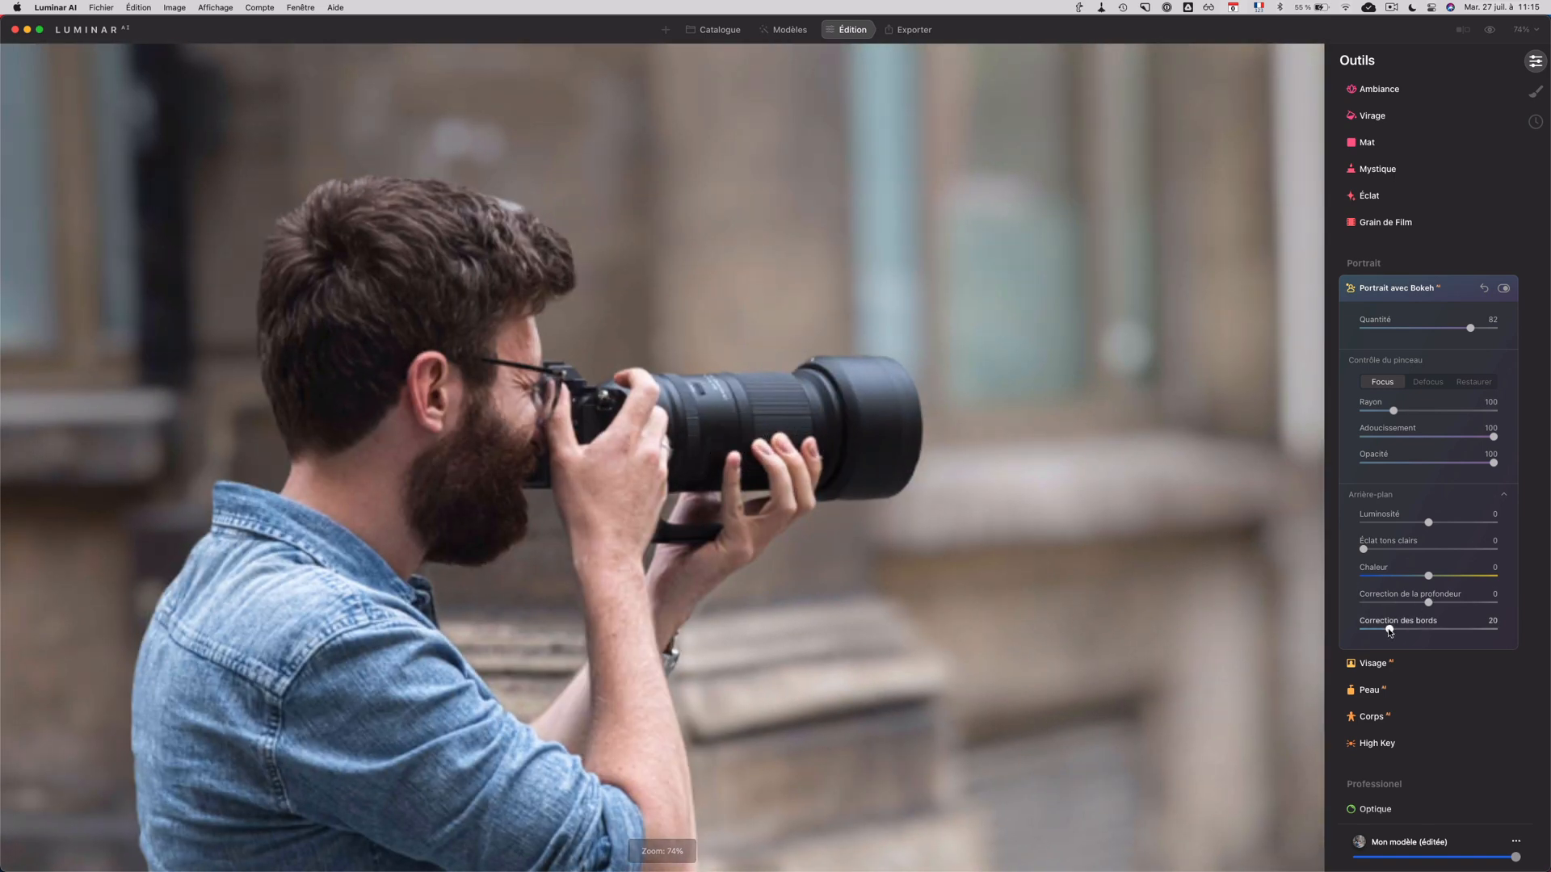
pyautogui.moveTo(1388, 631); pyautogui.dragTo(1354, 632)
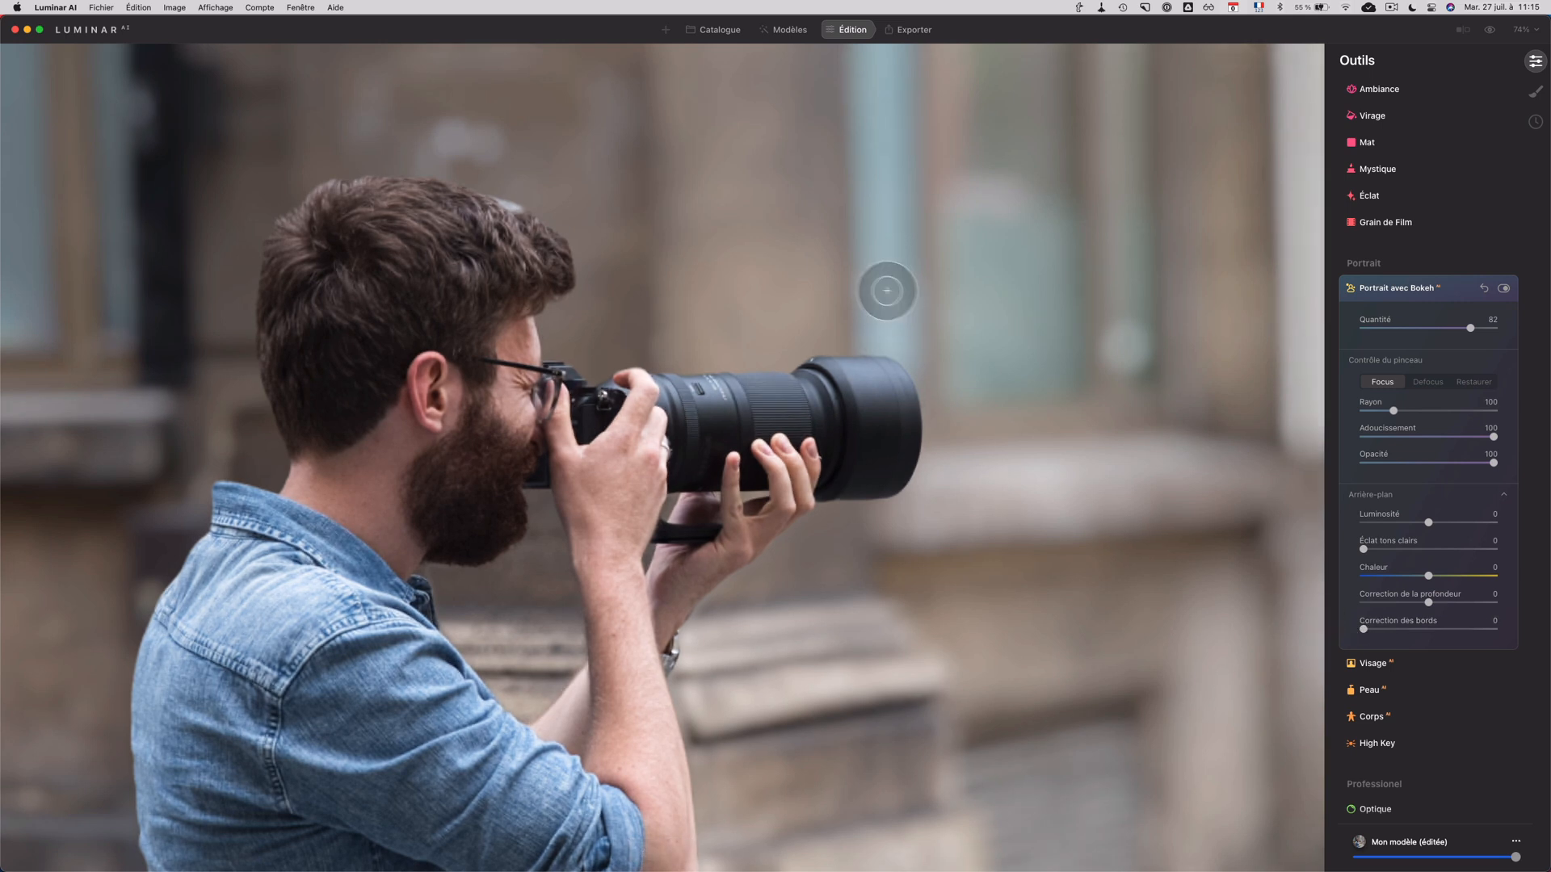
pyautogui.click(581, 318)
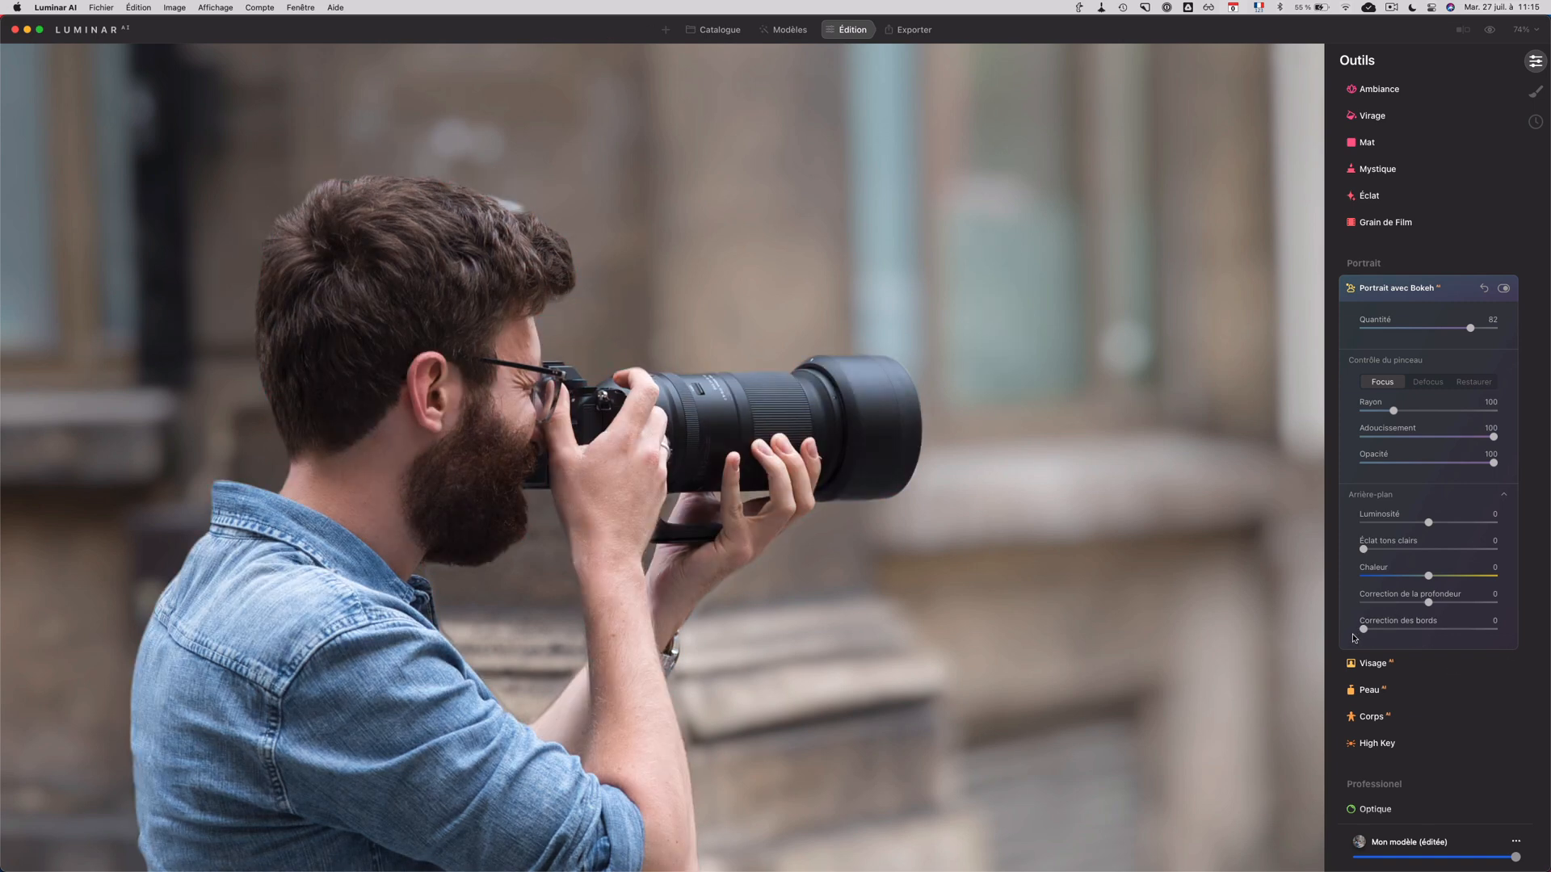
pyautogui.moveTo(1363, 631); pyautogui.dragTo(1510, 627)
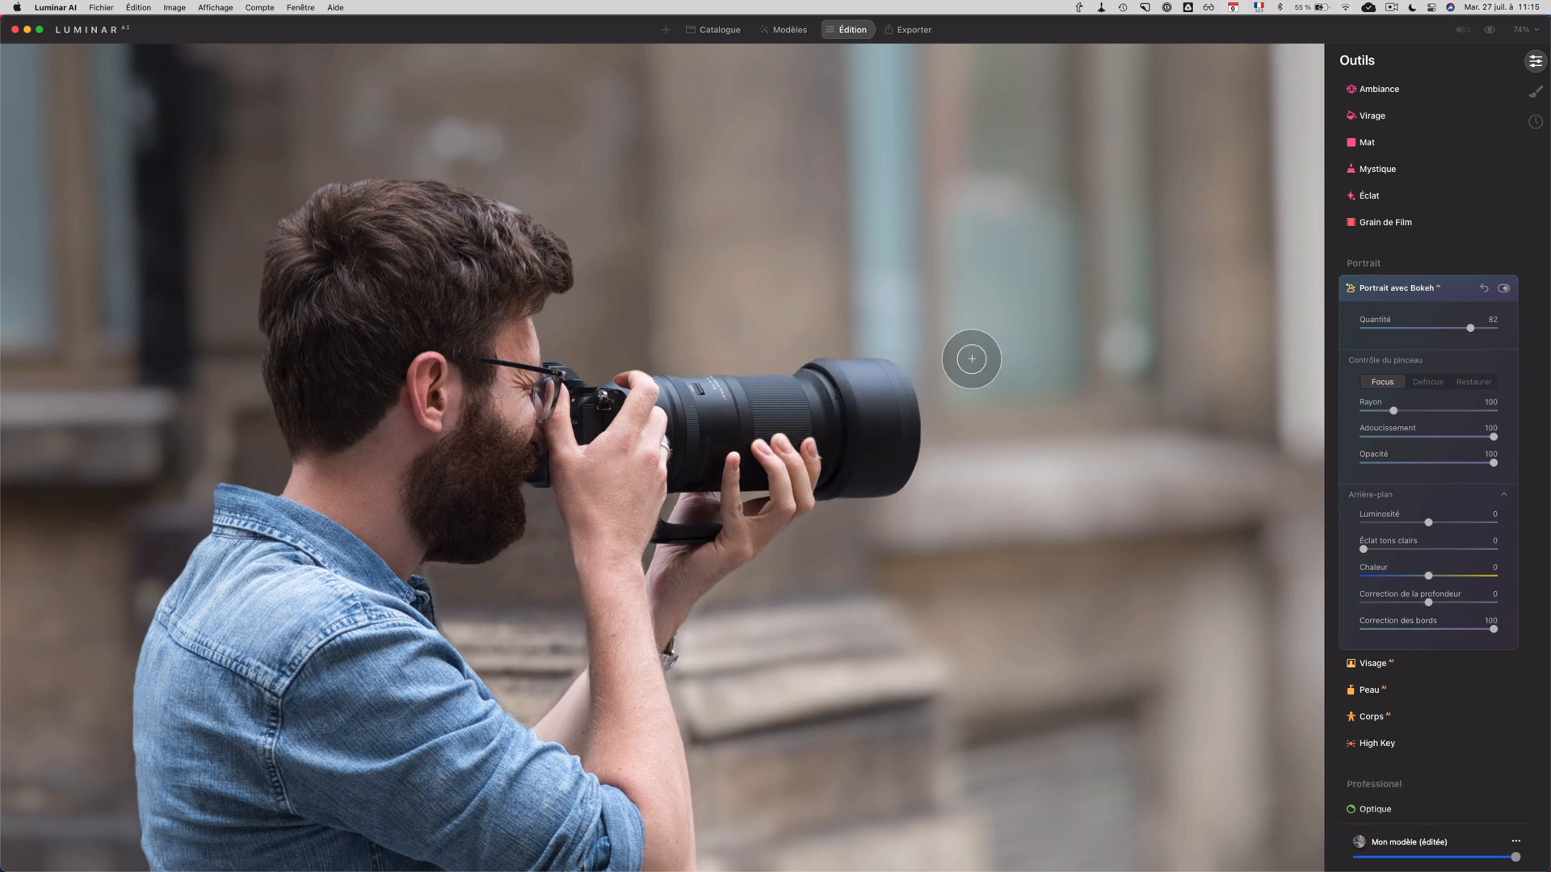
# Step: Compare the edges of the man and lens before and after the bokeh effect at close zoom
pyautogui.click(1502, 289)
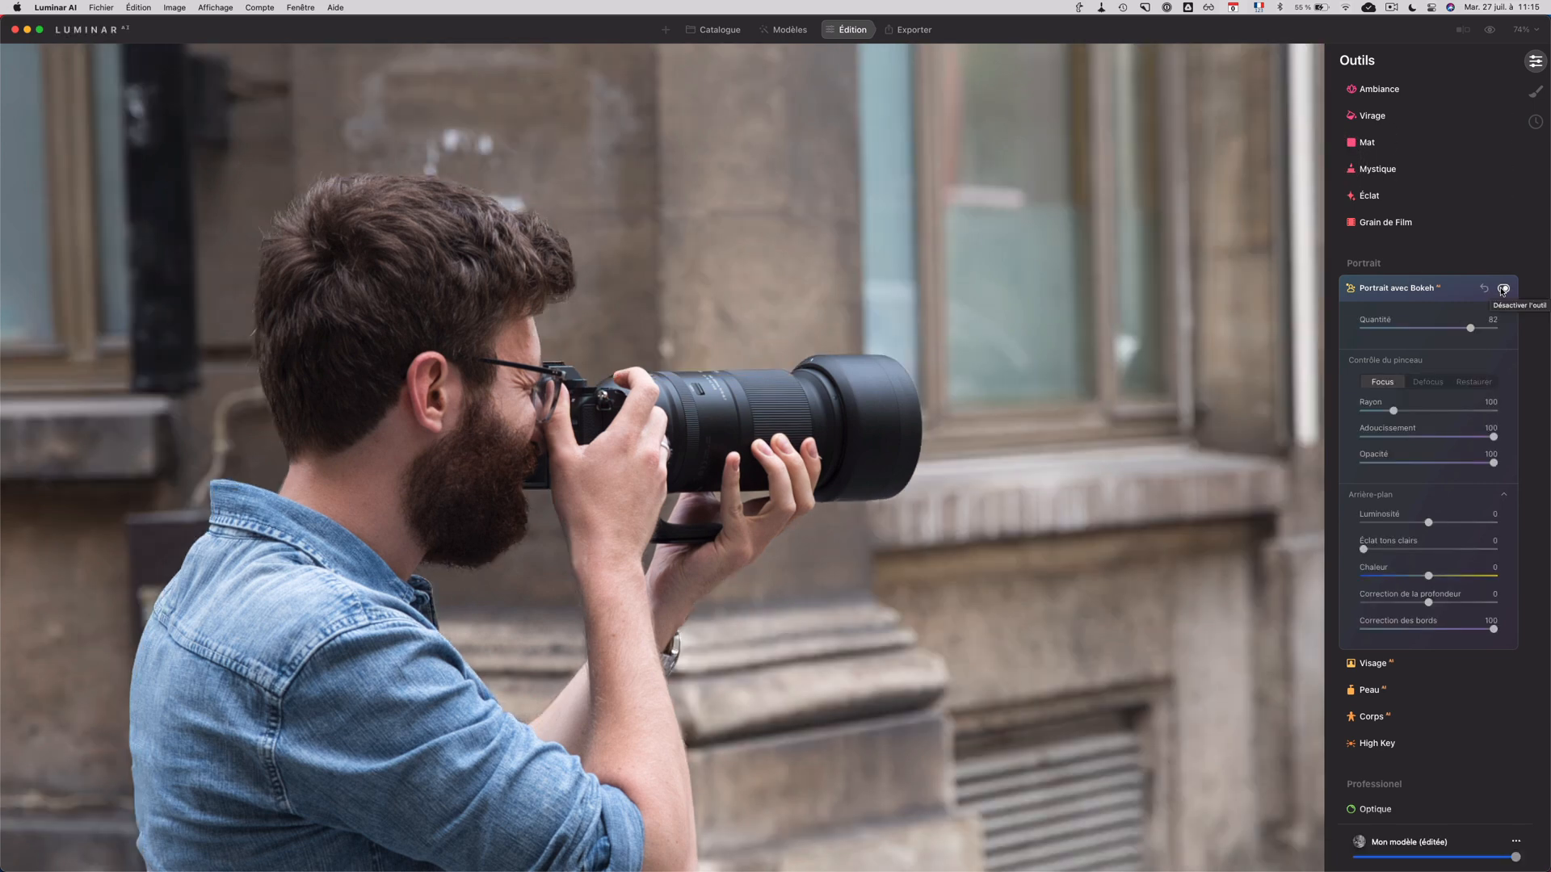
pyautogui.click(1489, 29)
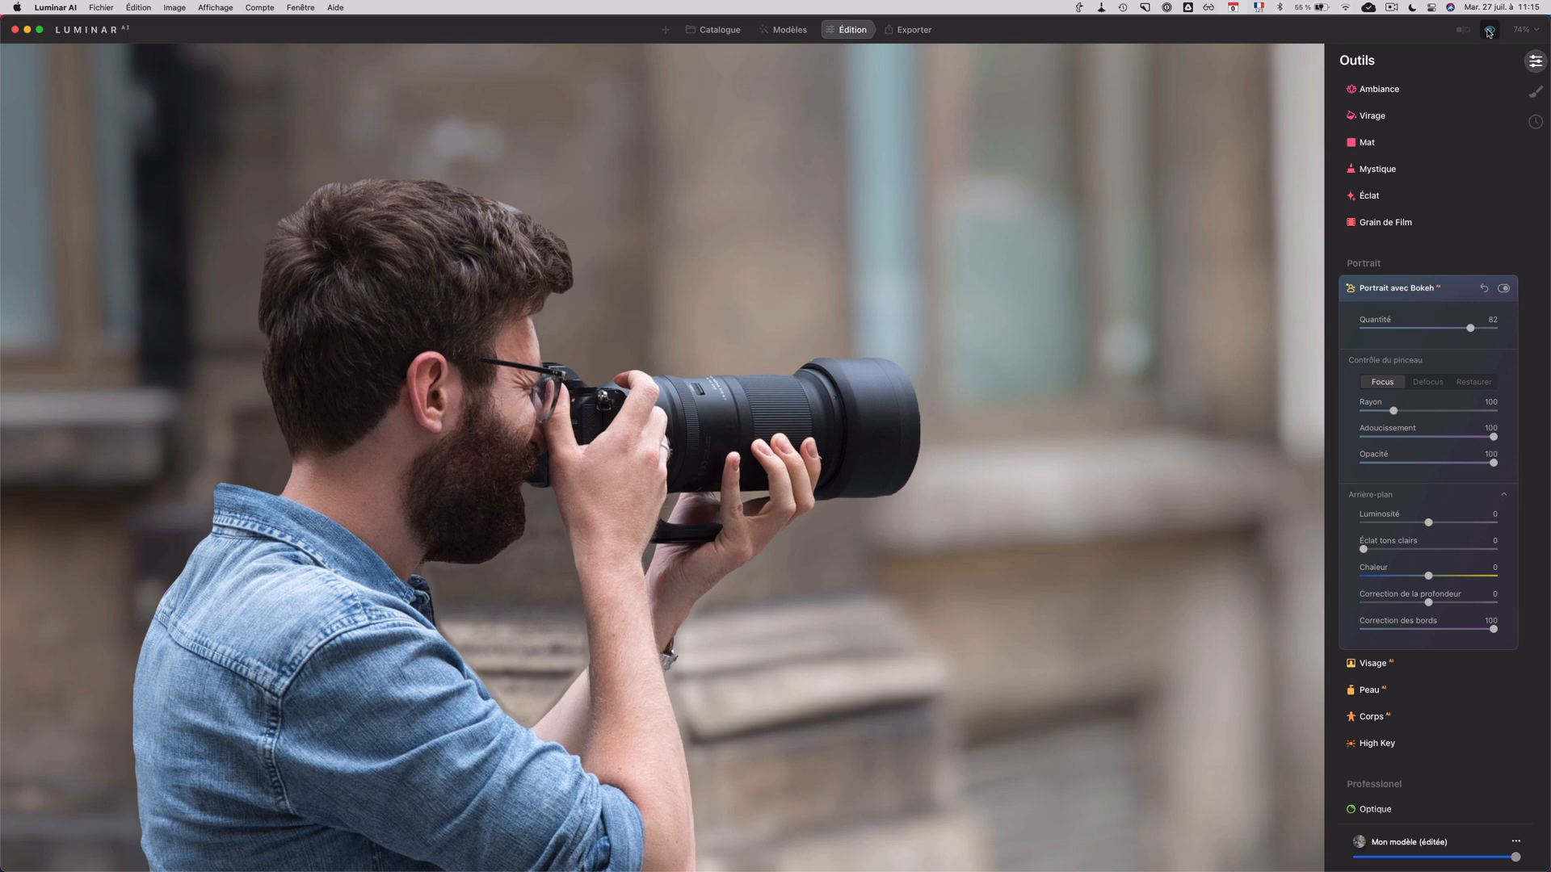
pyautogui.click(1488, 32)
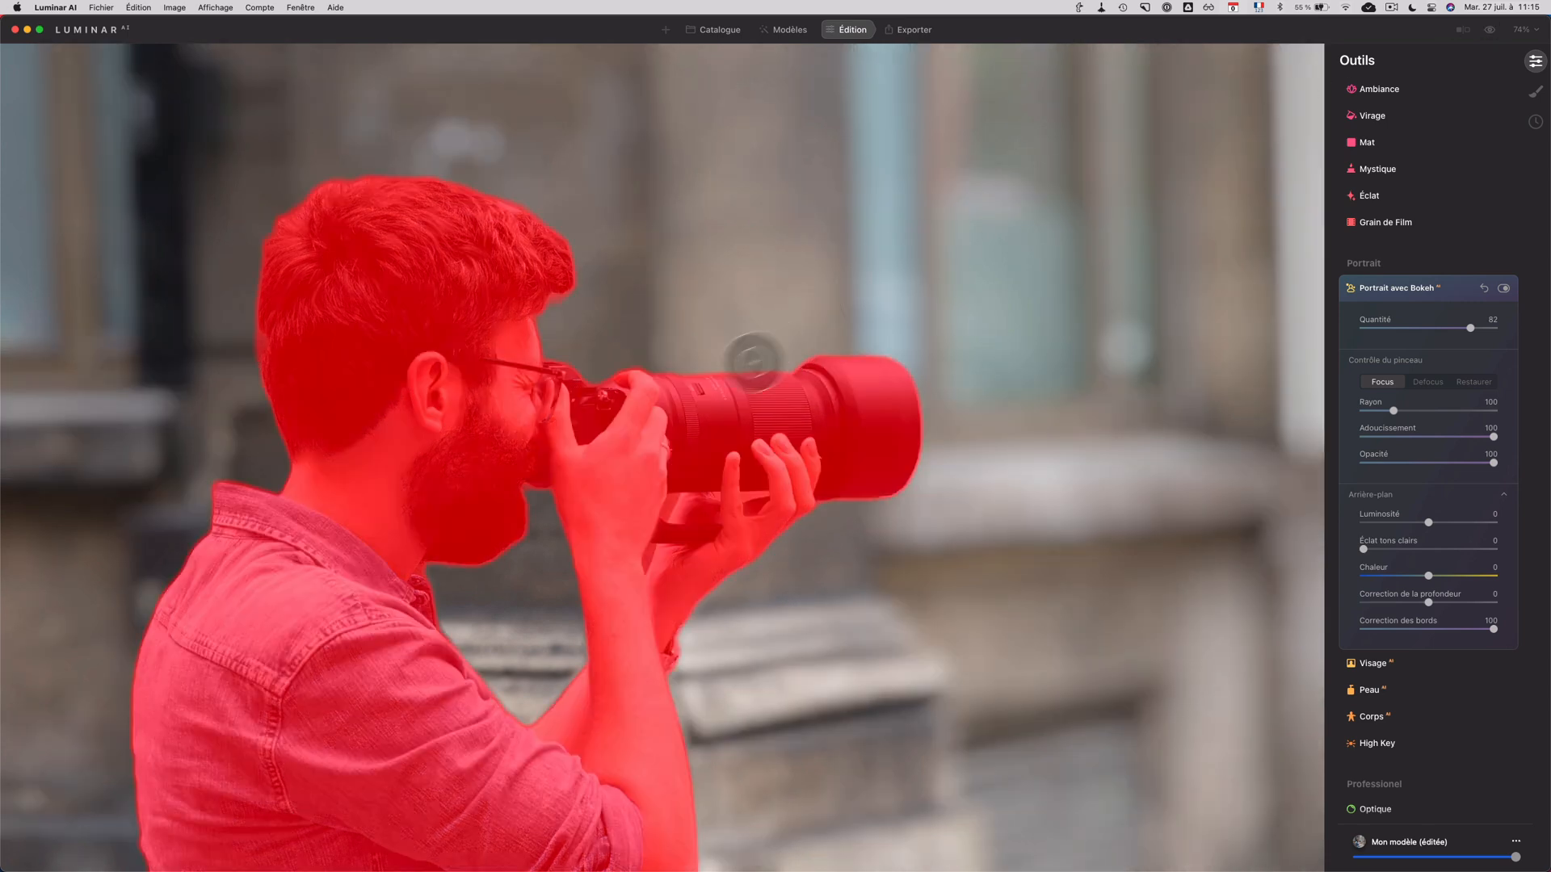
pyautogui.click(1490, 33)
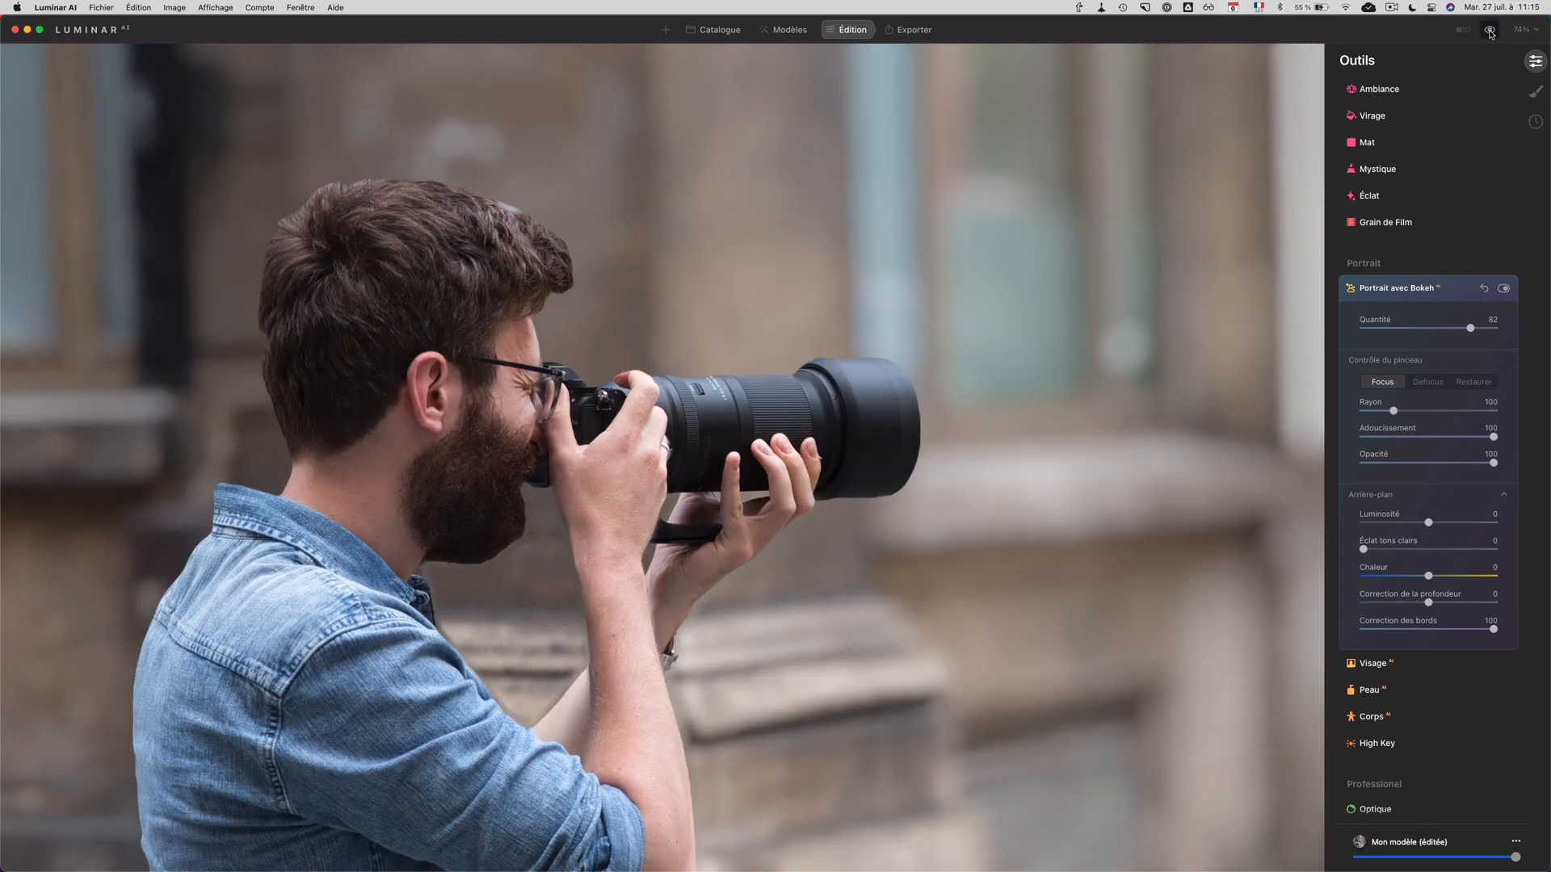
pyautogui.click(1490, 33)
pyautogui.click(1490, 33)
pyautogui.click(1490, 32)
pyautogui.click(1490, 32)
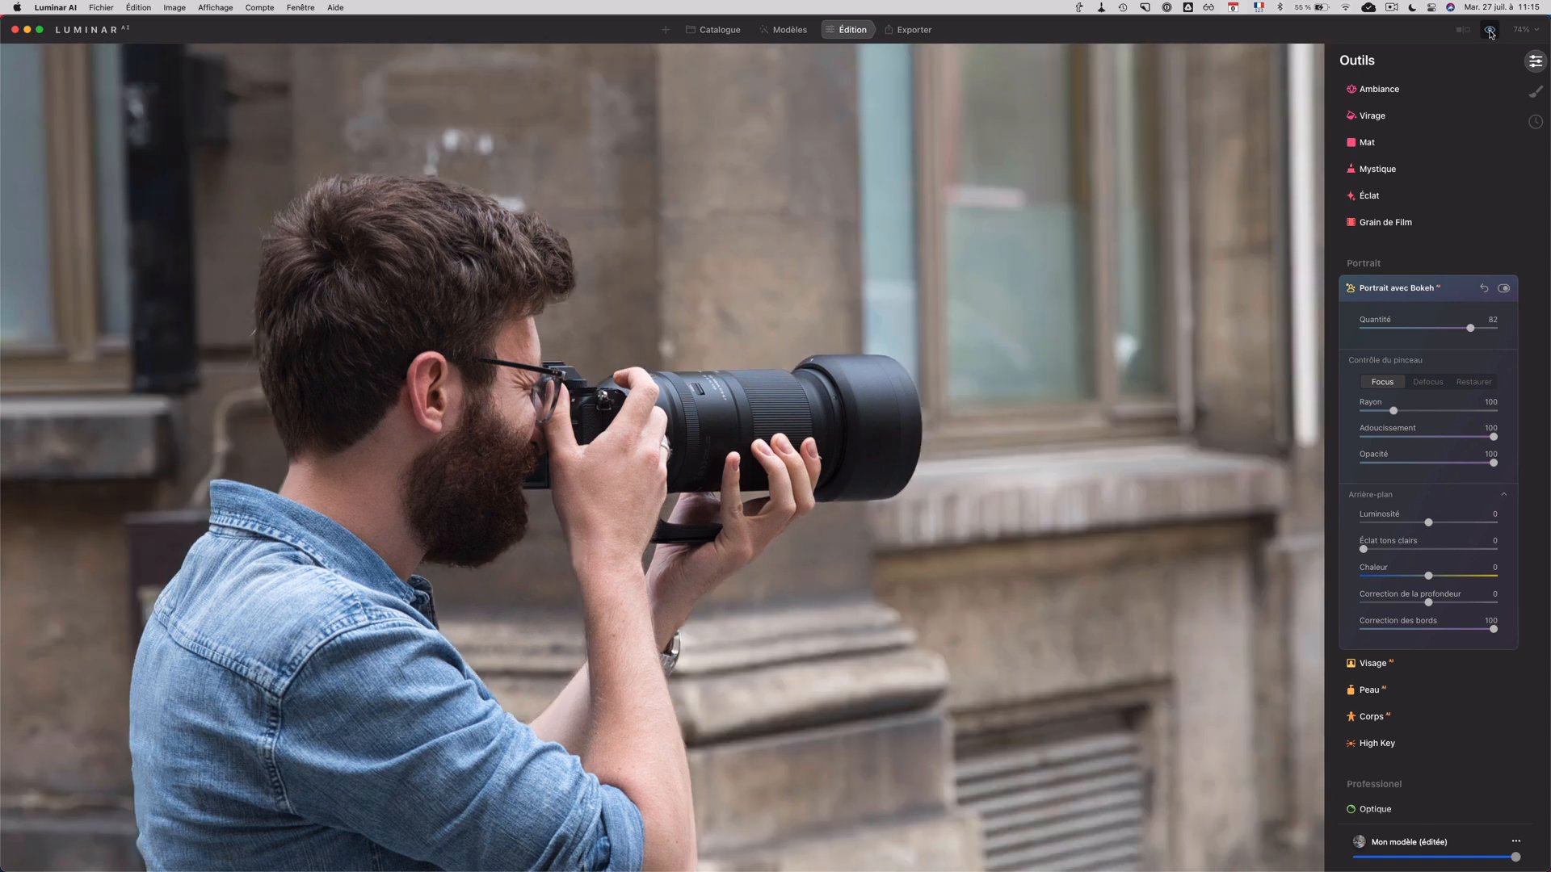
# Step: End the before/after comparison, reset Correction des bords to 20, and display the subject mask over the whole street portrait
pyautogui.click(1490, 32)
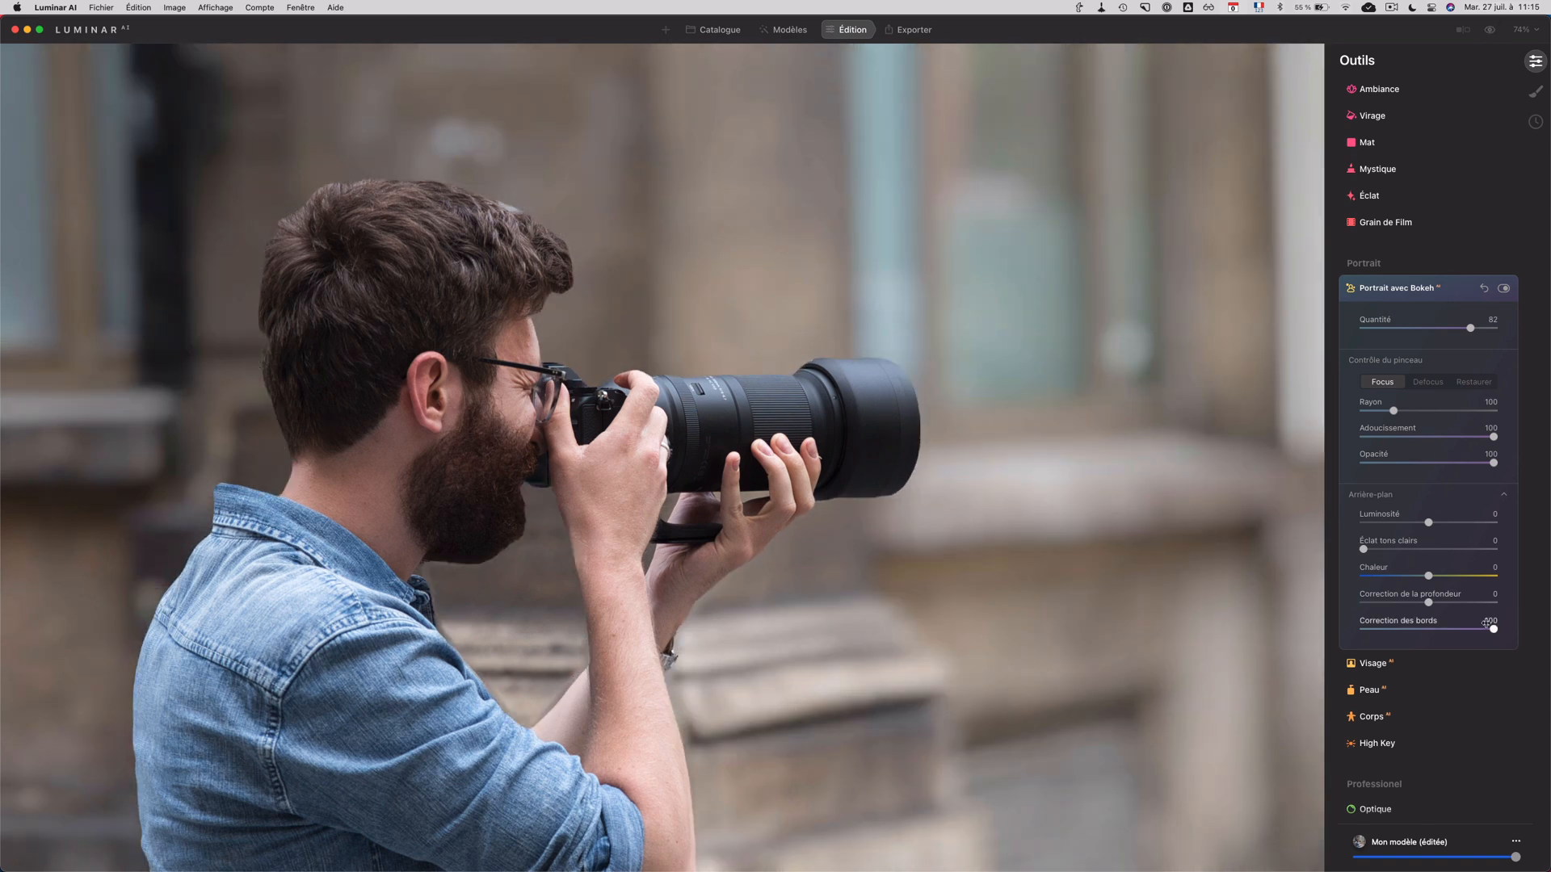
pyautogui.doubleClick(1491, 630)
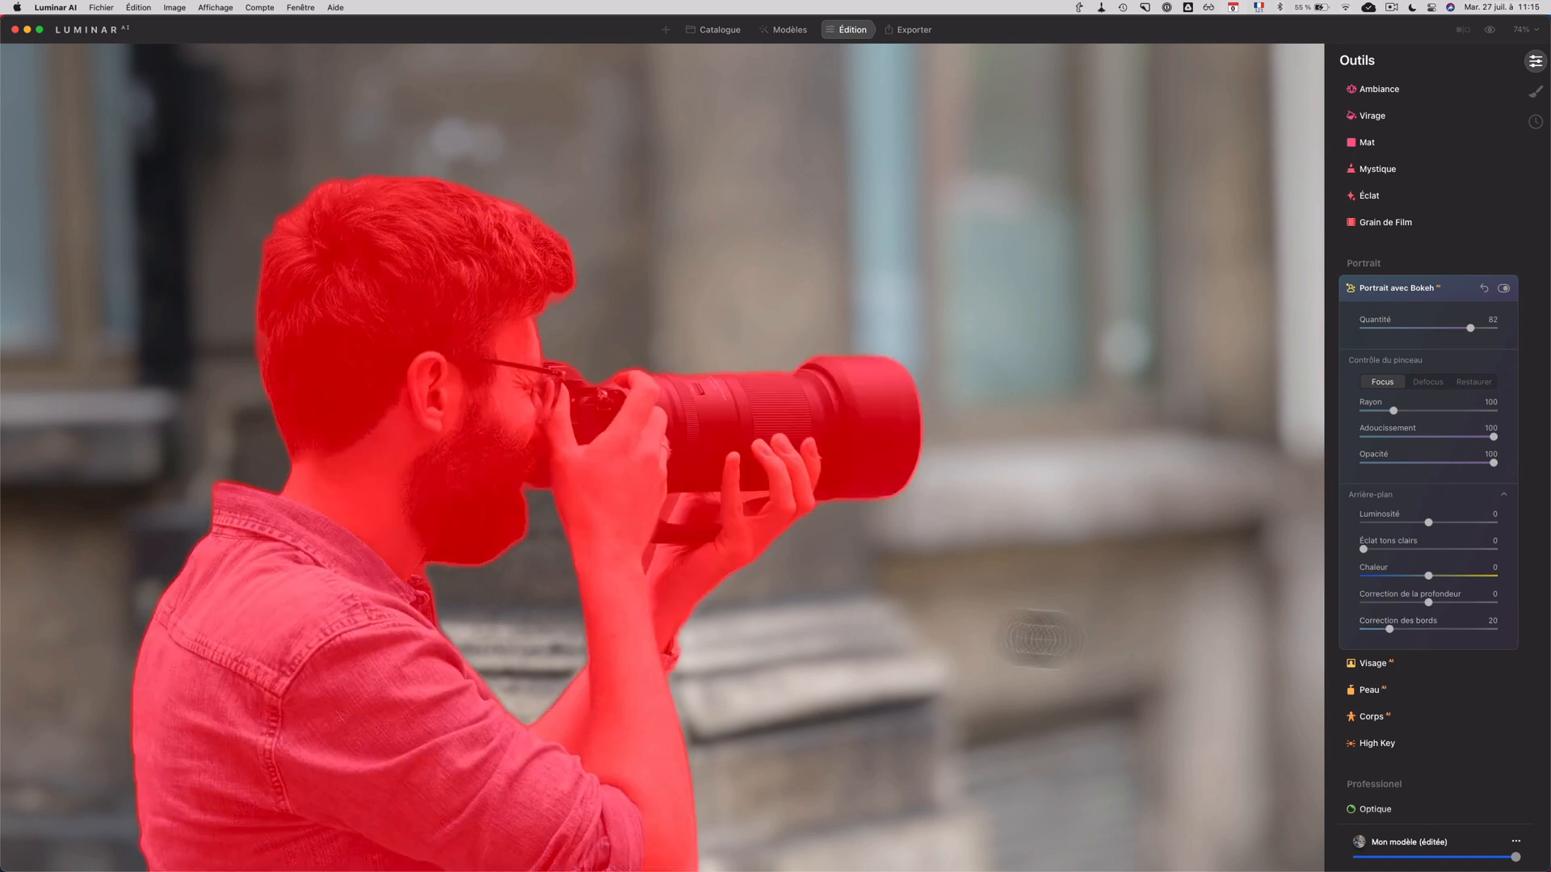
pyautogui.scroll(-2, 917, 617)
pyautogui.scroll(-5, 917, 616)
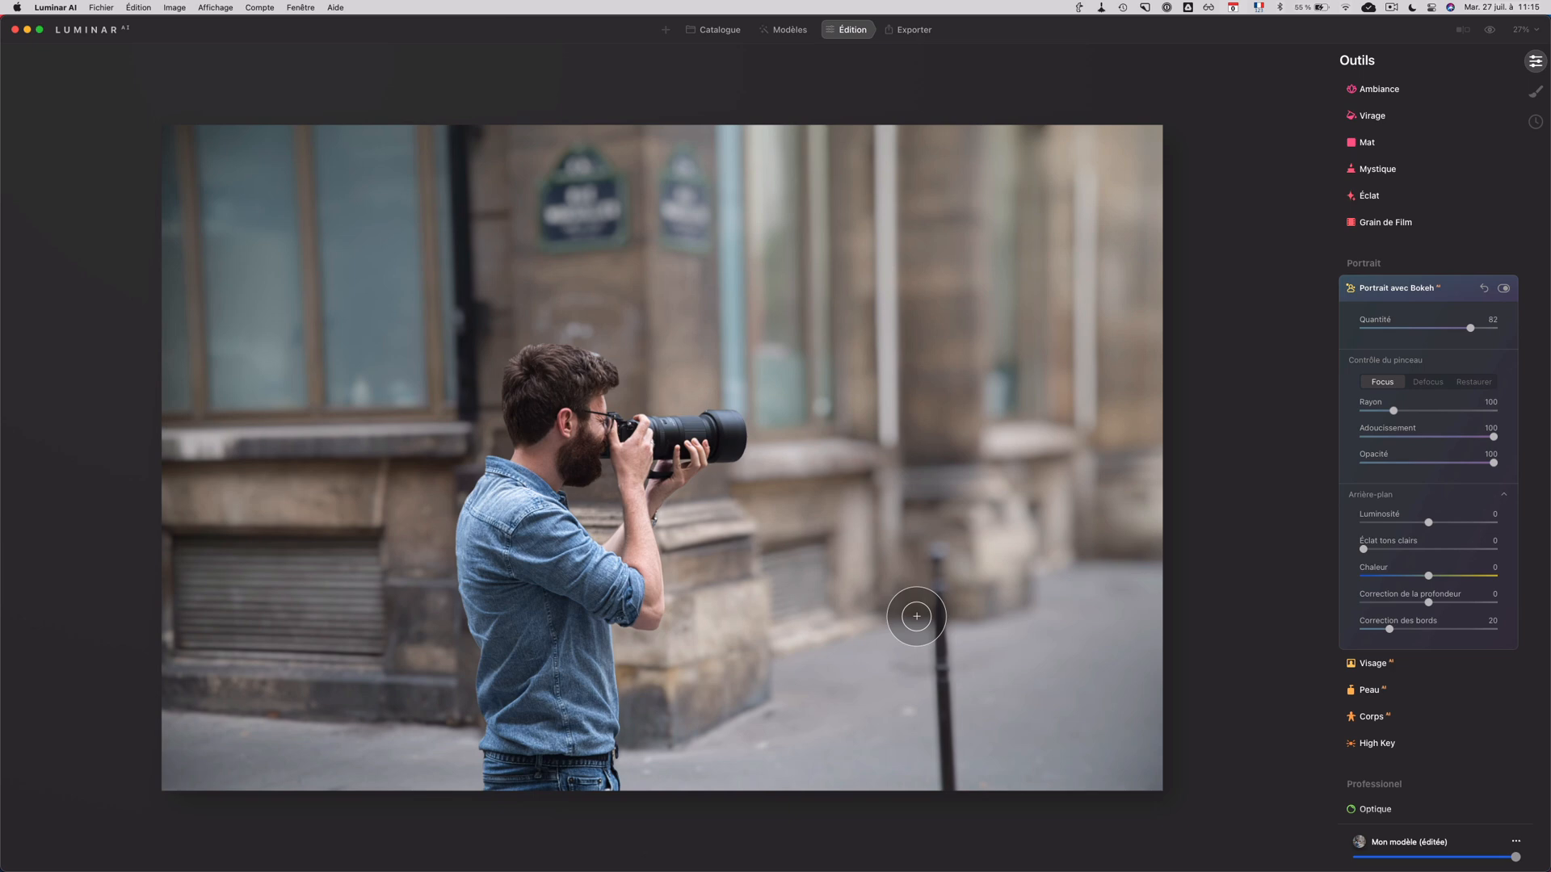
pyautogui.press('/')
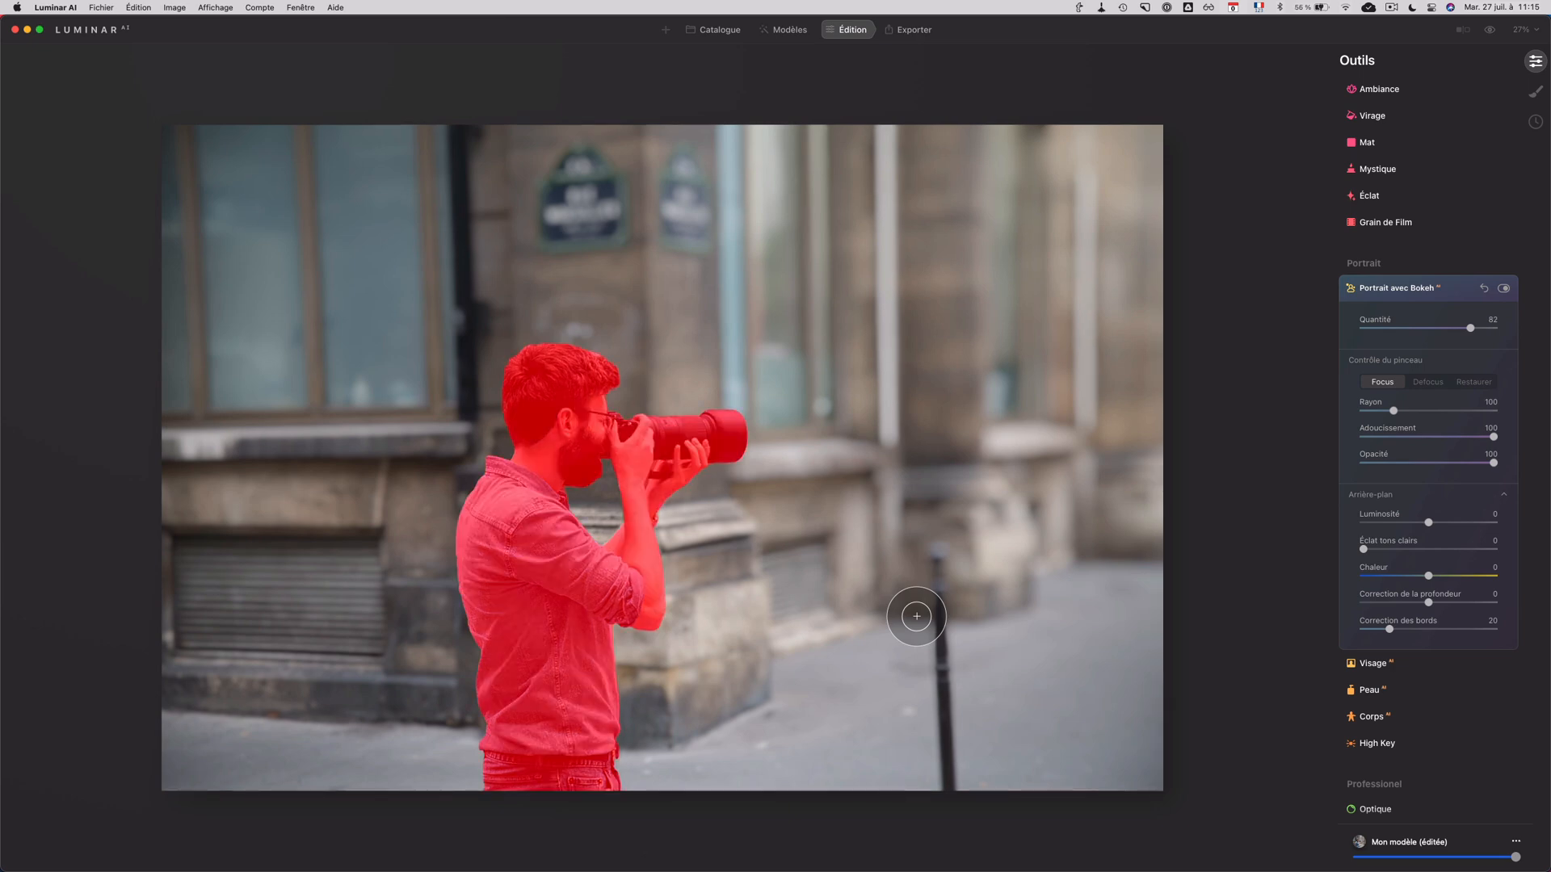
# Step: Open the photo of the woman with the disco balls from the catalogue for editing and set its bokeh Quantité to 55
pyautogui.press('super+1')
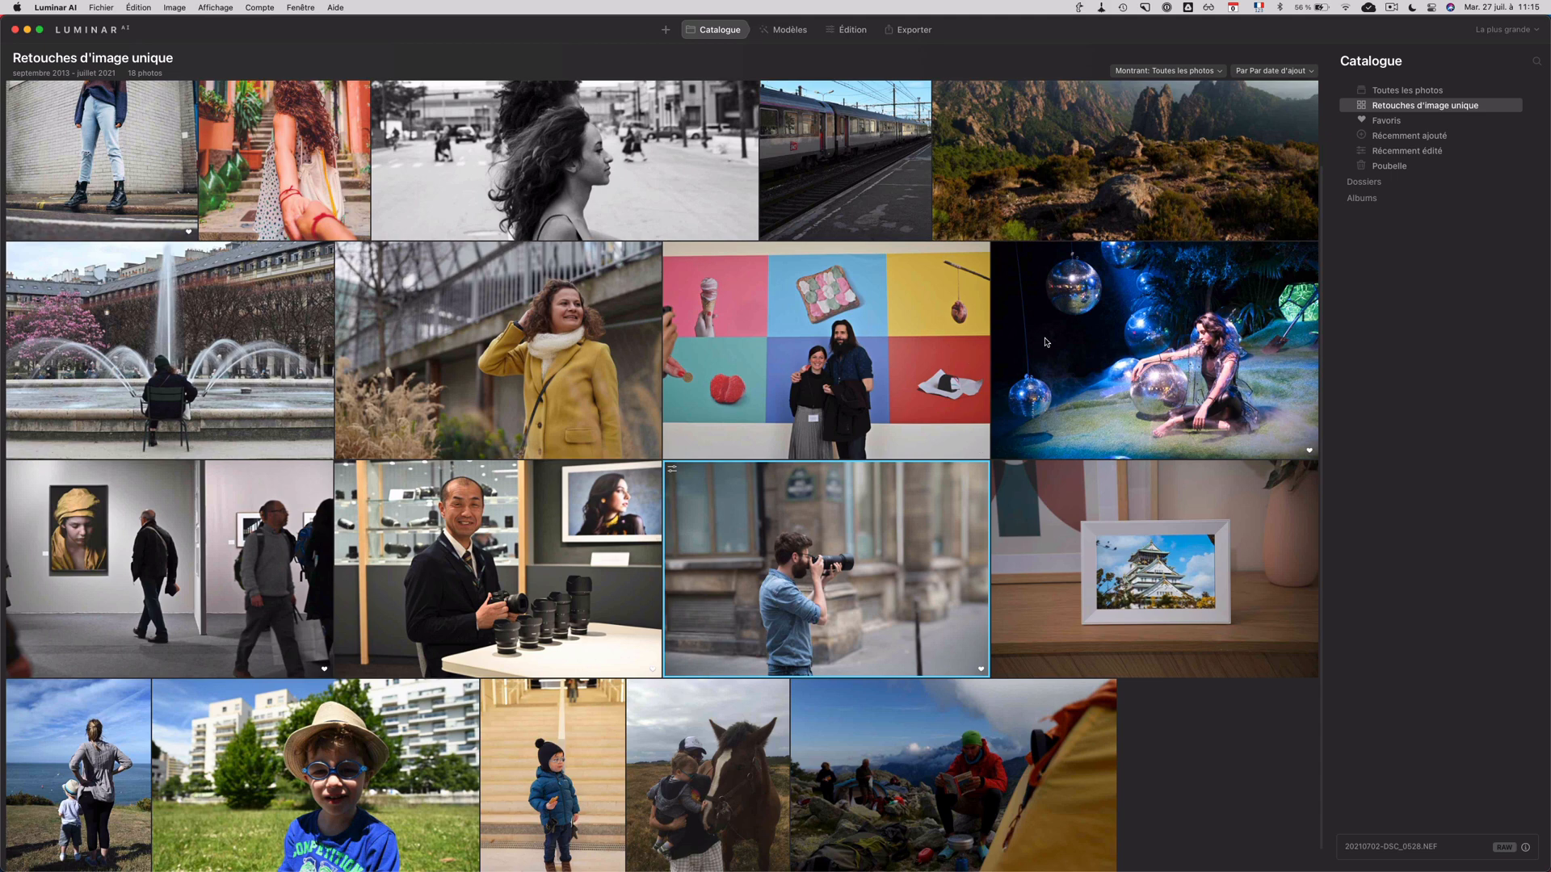
pyautogui.doubleClick(1048, 339)
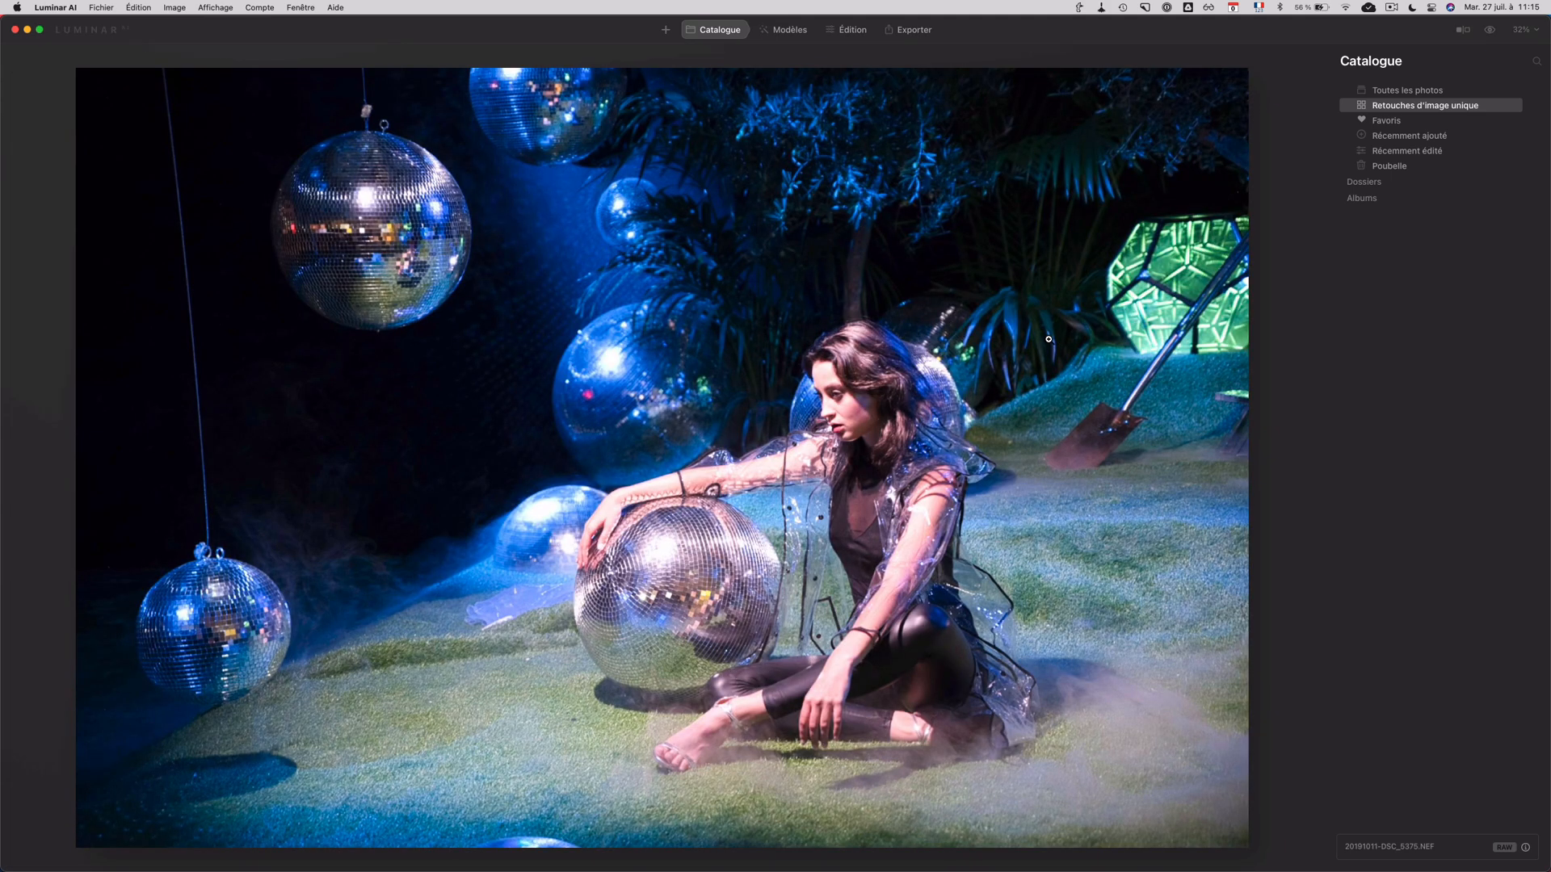
pyautogui.scroll(1, 825, 541)
pyautogui.click(849, 29)
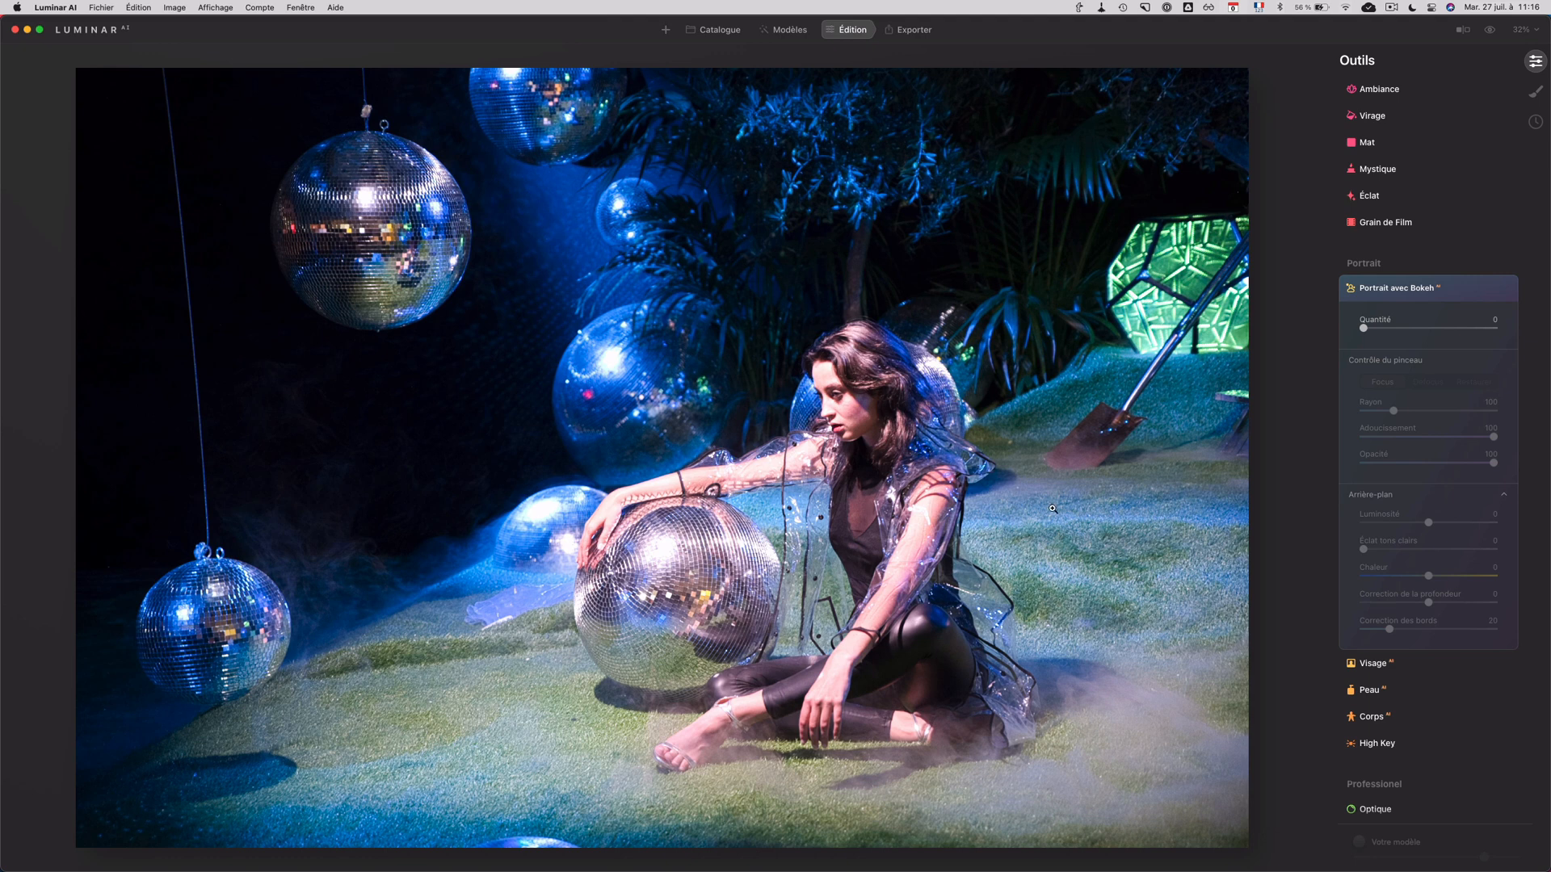
pyautogui.moveTo(1364, 329); pyautogui.dragTo(1436, 330)
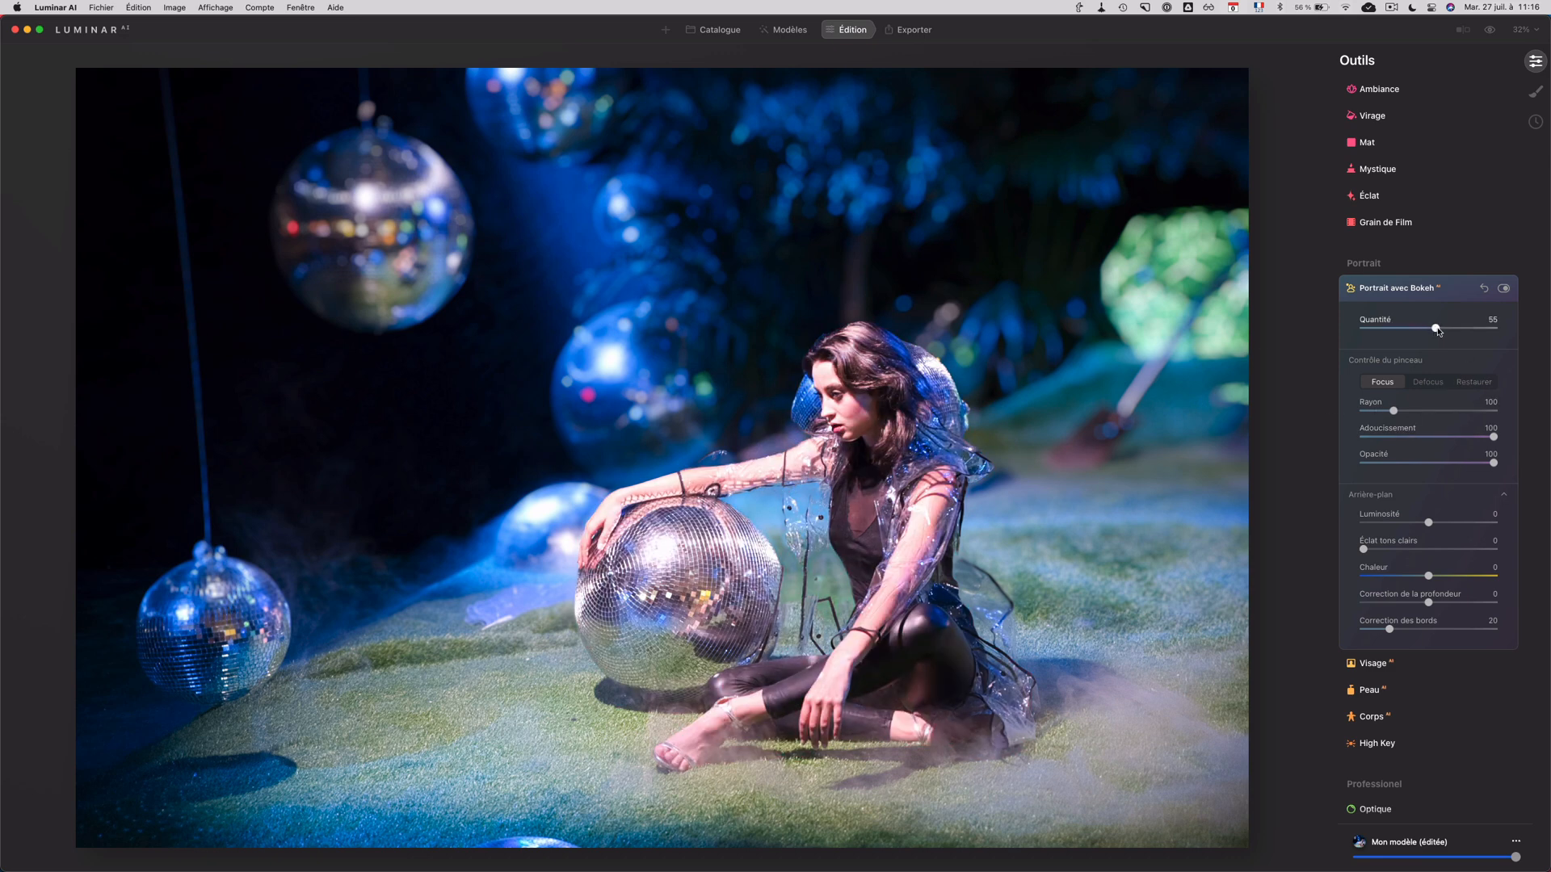
# Step: Paint the woman's transparent raincoat into focus with the Focus brush, behind her back, between her and the ball, and along her arm
pyautogui.scroll(2, 1028, 544)
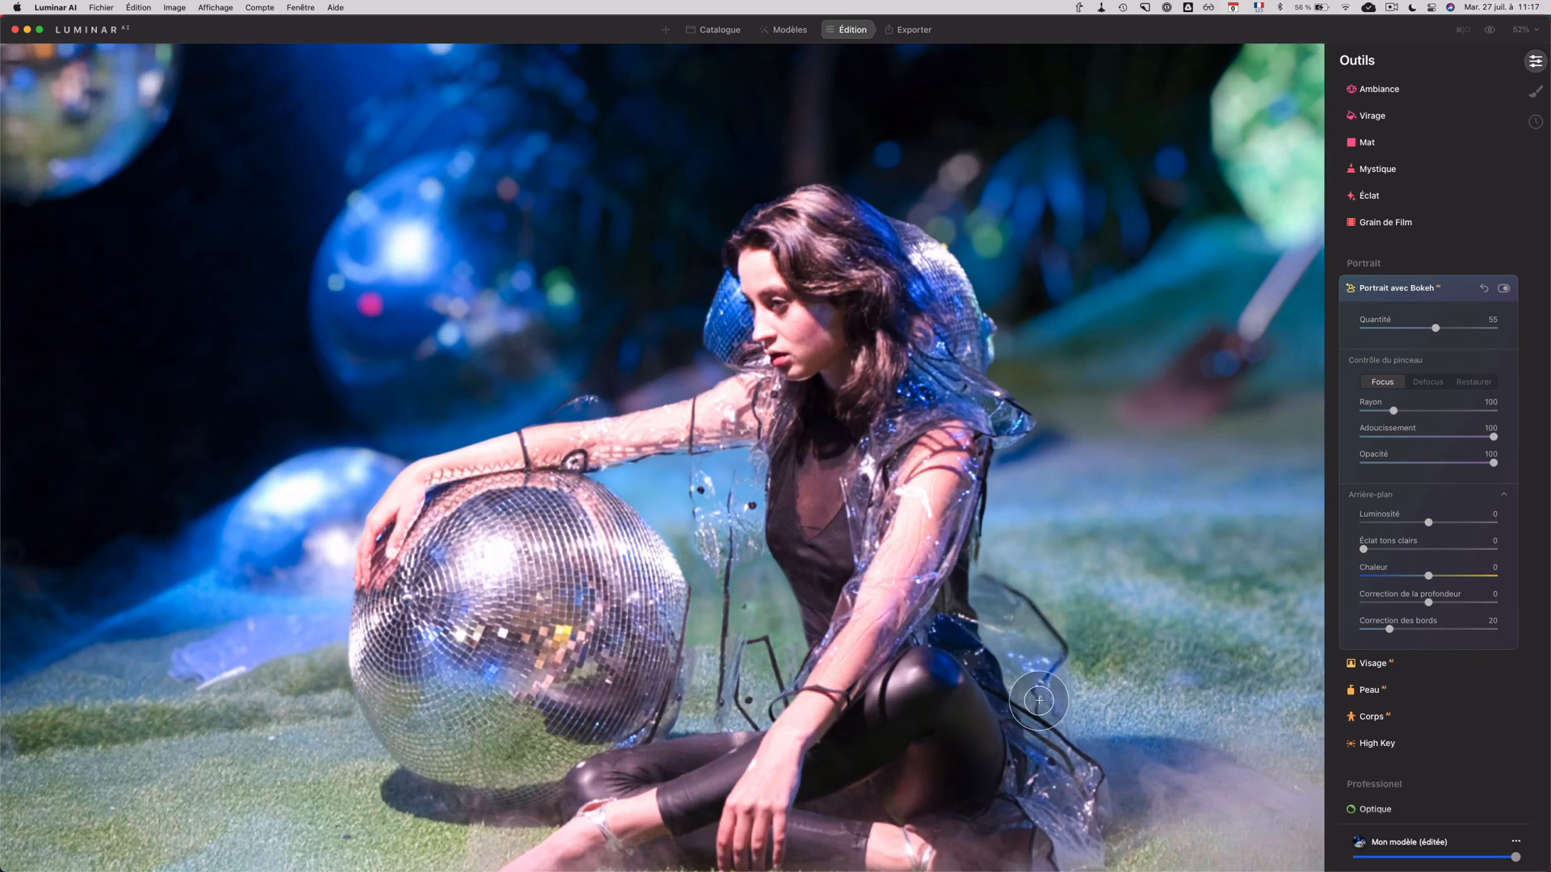
pyautogui.moveTo(969, 601)
pyautogui.mouseDown()
pyautogui.moveTo(794, 544)
pyautogui.moveTo(1010, 605)
pyautogui.moveTo(1051, 716)
pyautogui.moveTo(1043, 736)
pyautogui.mouseUp()
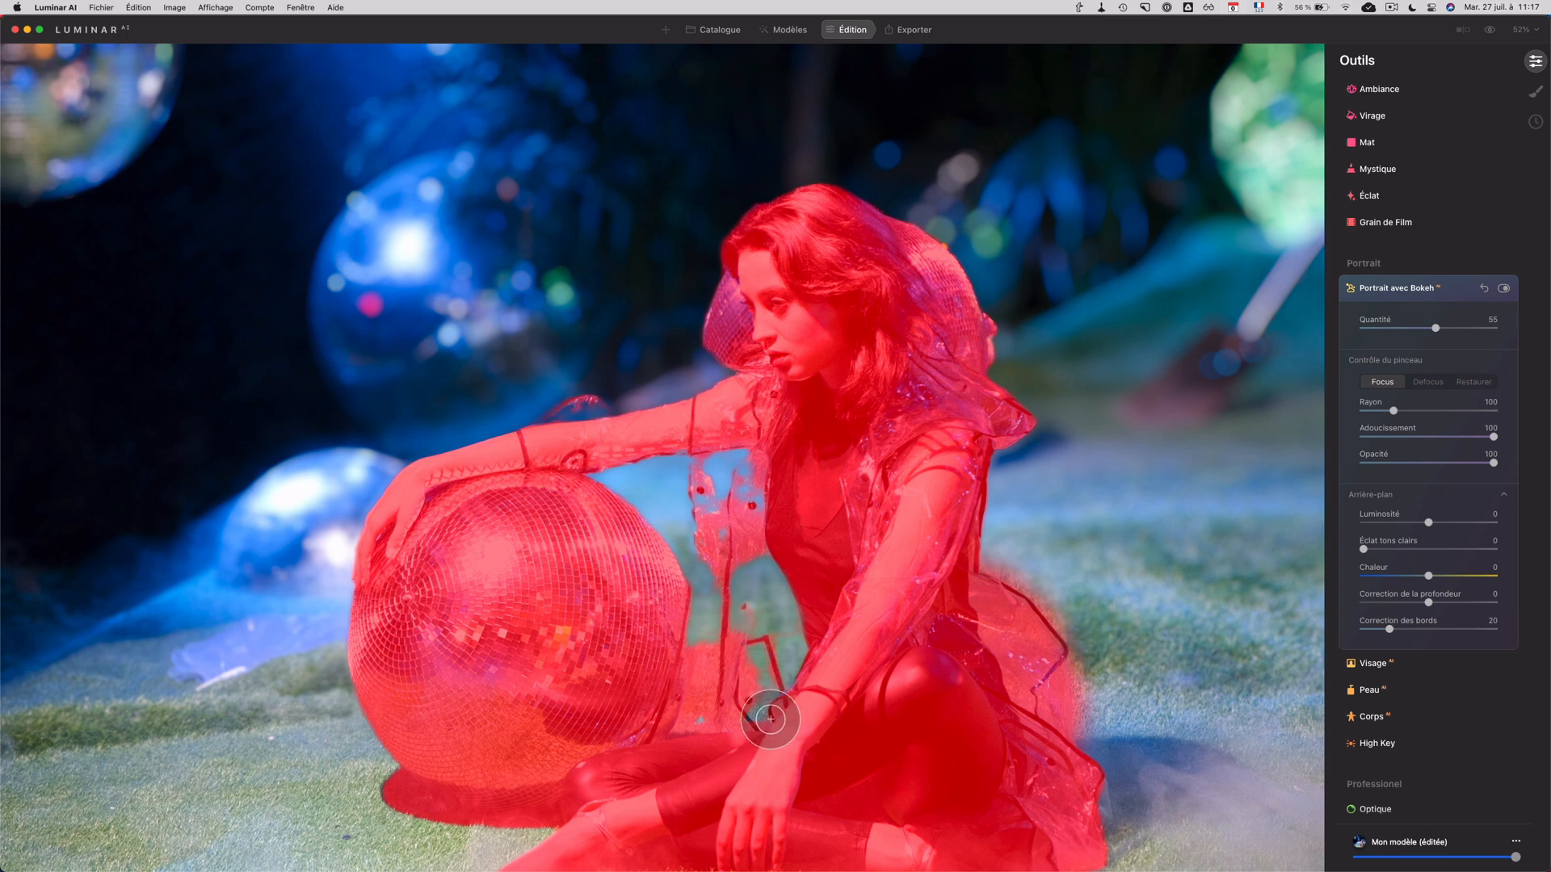
pyautogui.moveTo(770, 719); pyautogui.dragTo(714, 707)
pyautogui.moveTo(735, 499)
pyautogui.mouseDown()
pyautogui.moveTo(755, 511)
pyautogui.moveTo(765, 466)
pyautogui.mouseUp()
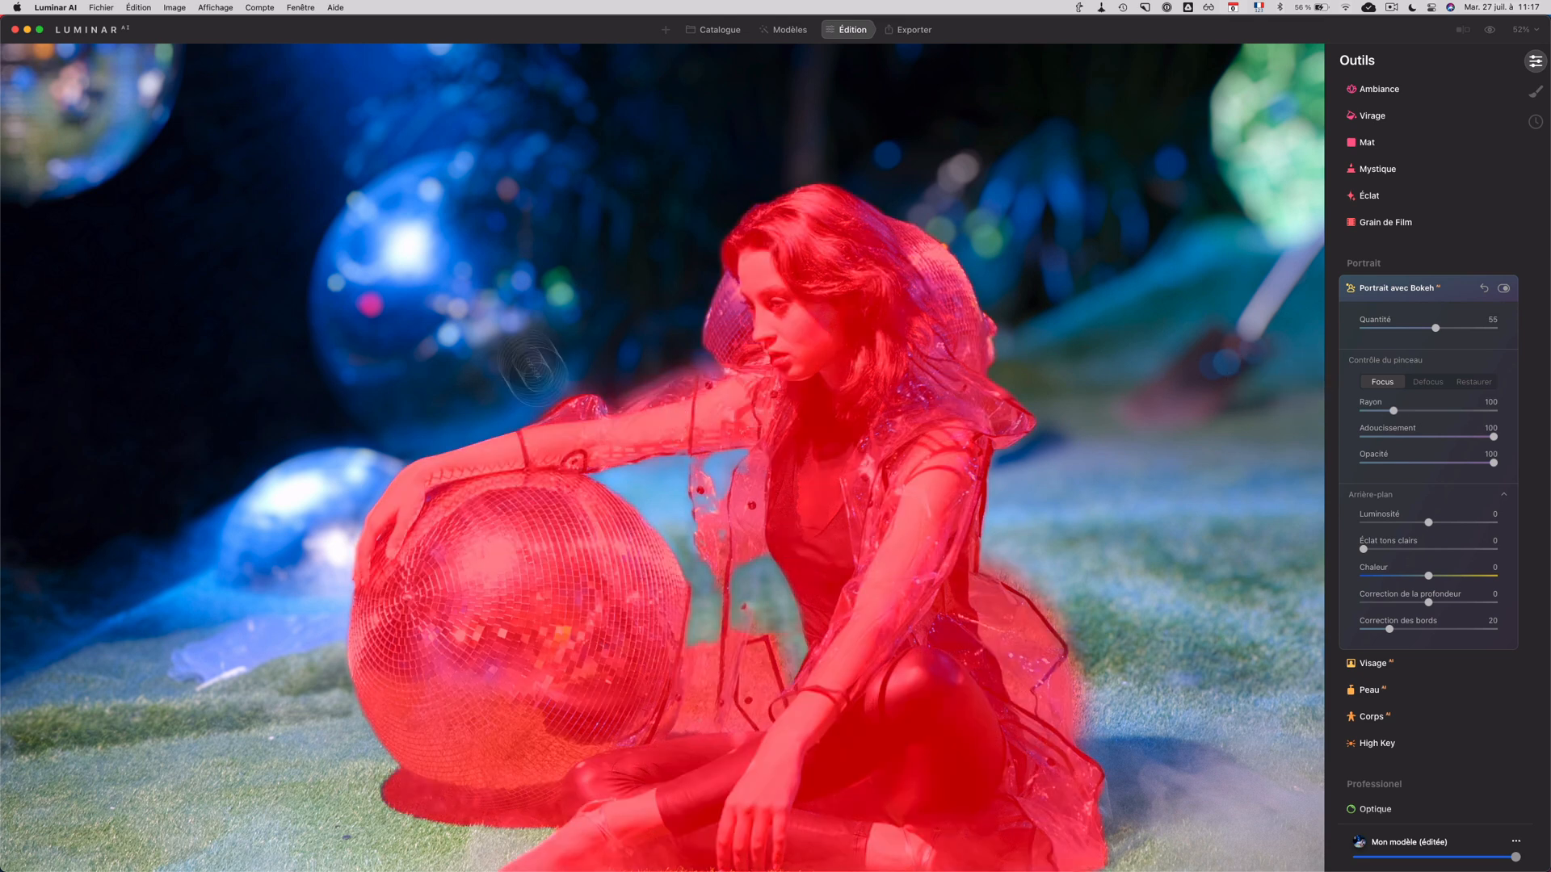
pyautogui.scroll(-5, 313, 212)
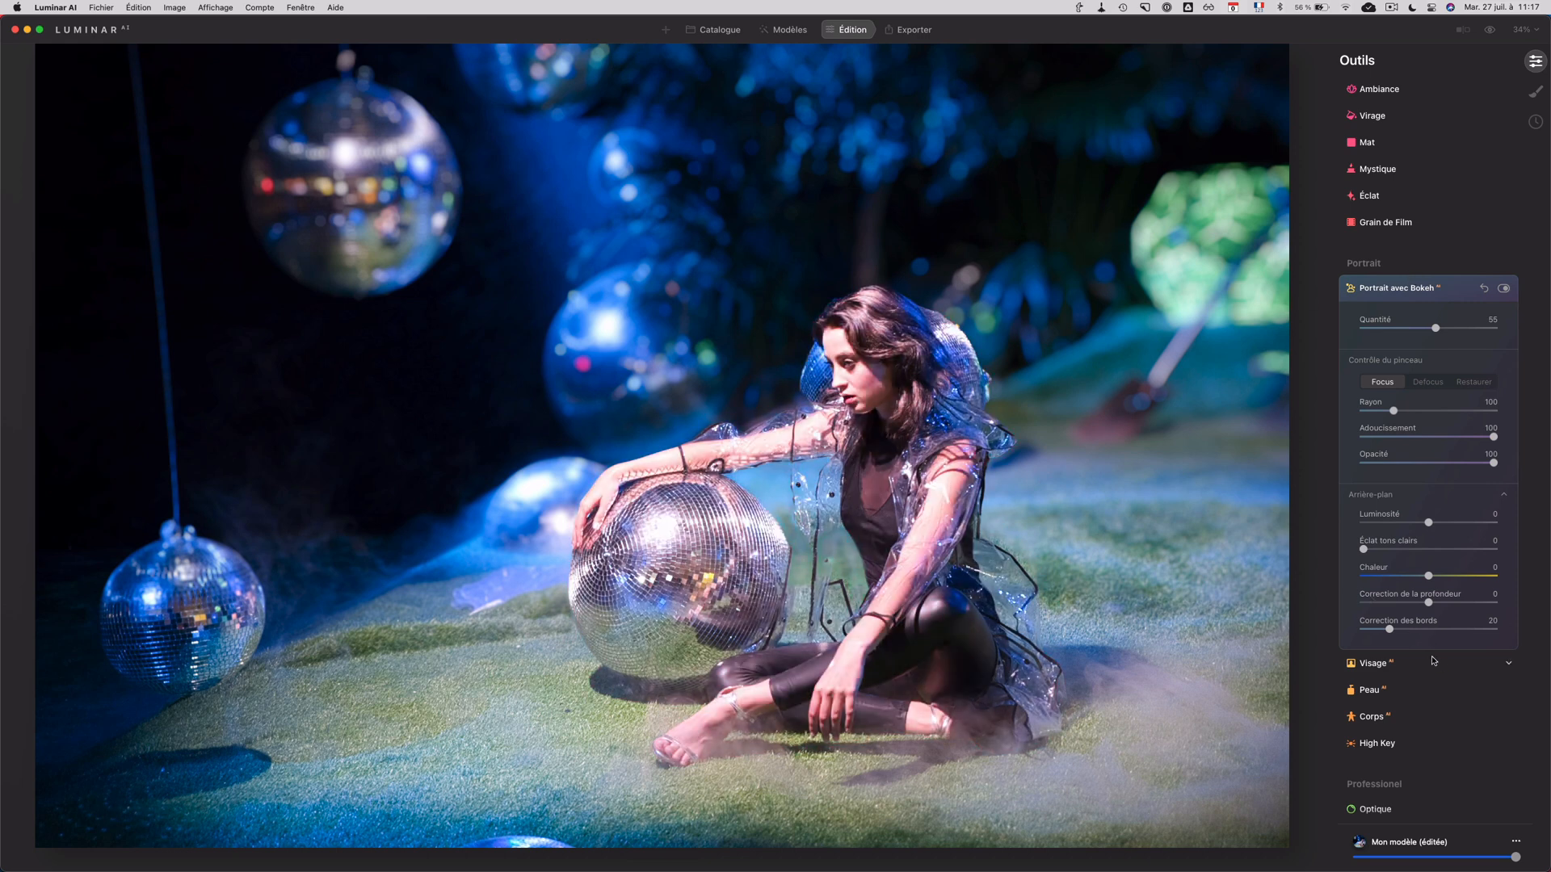
# Step: Open the photo of the smiling man with the row of lenses for editing and raise its bokeh Quantité to 100
pyautogui.press('g')
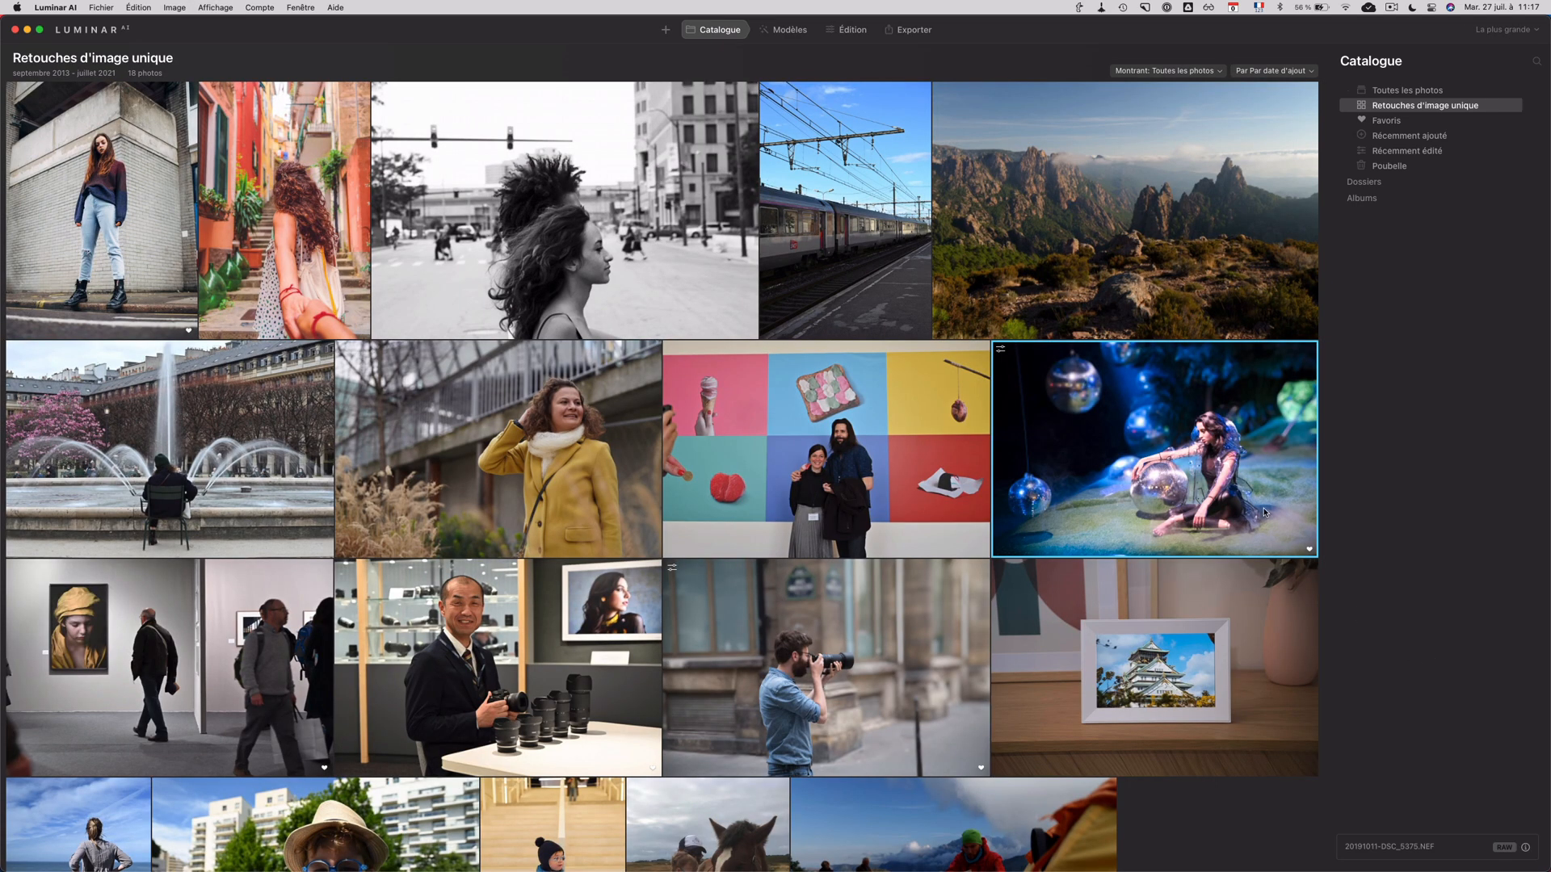
pyautogui.doubleClick(497, 637)
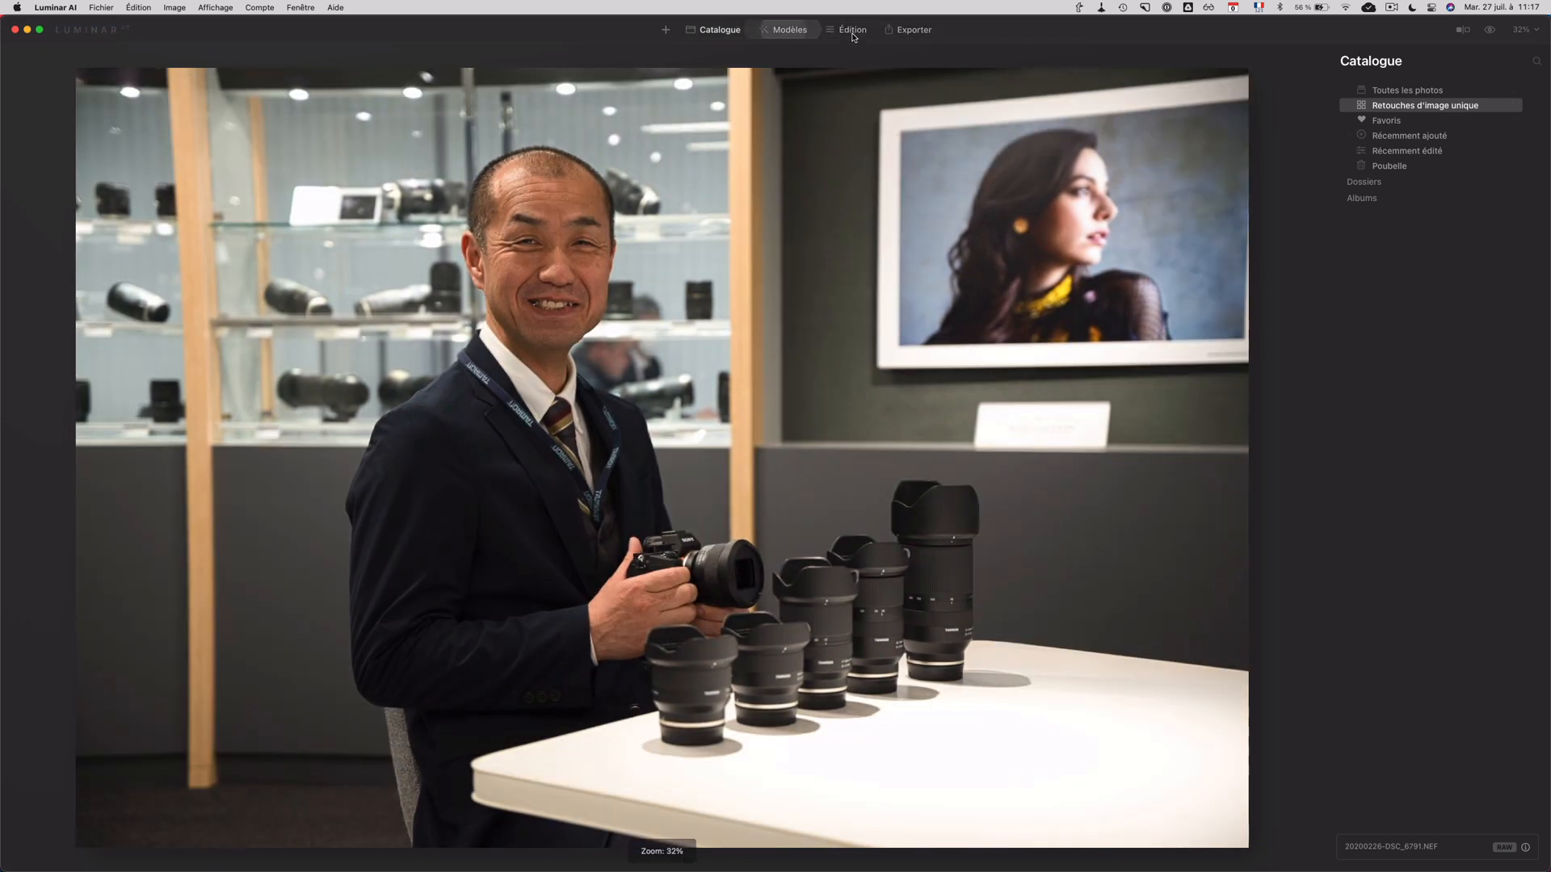
pyautogui.click(852, 33)
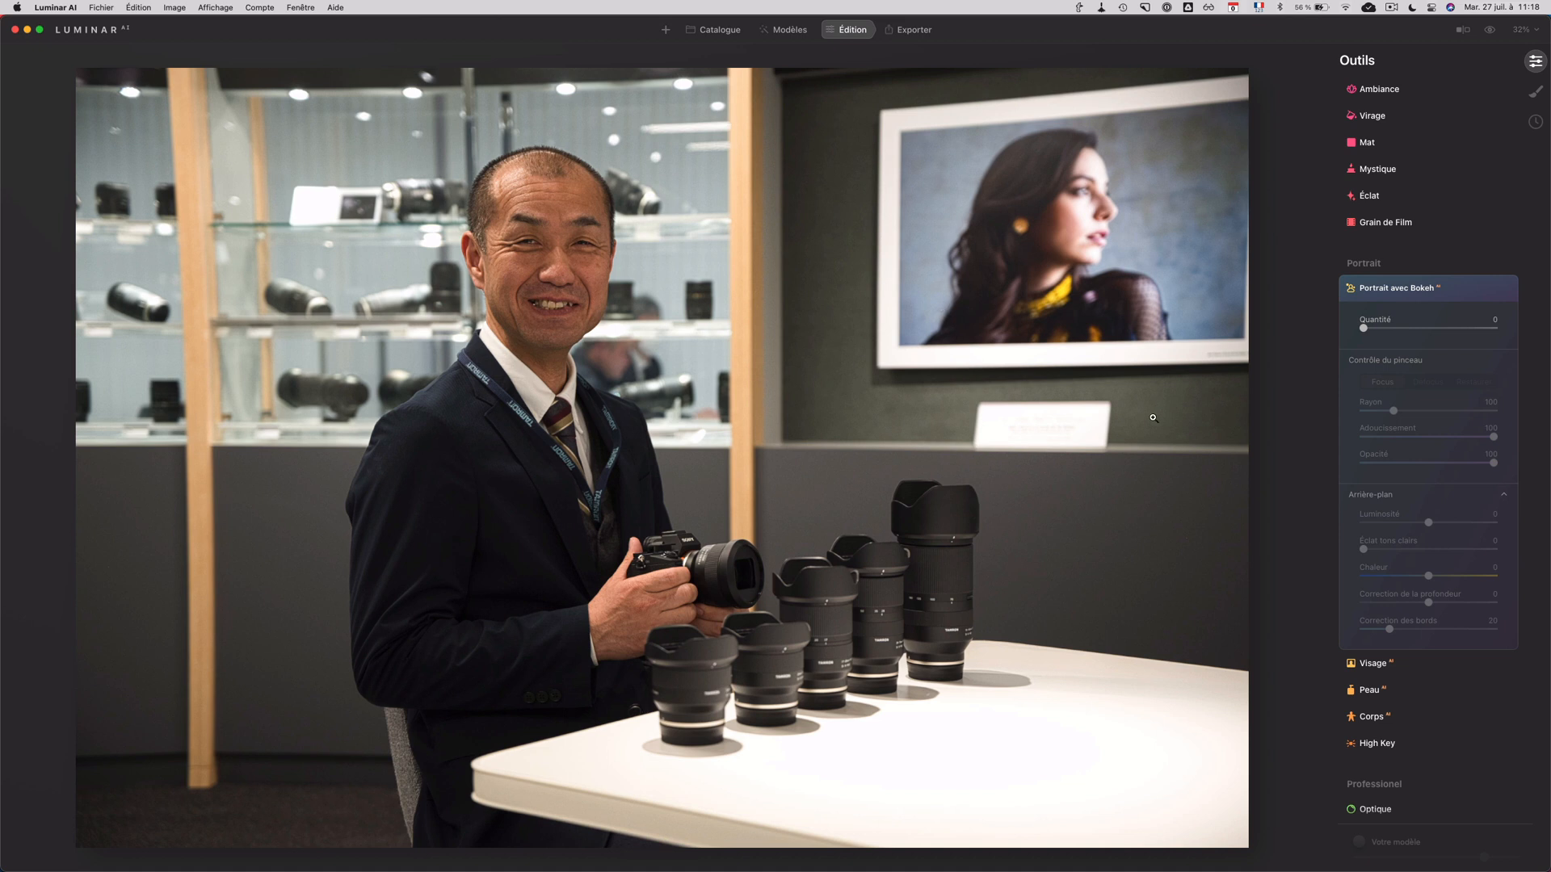
pyautogui.moveTo(1379, 335); pyautogui.dragTo(1407, 333)
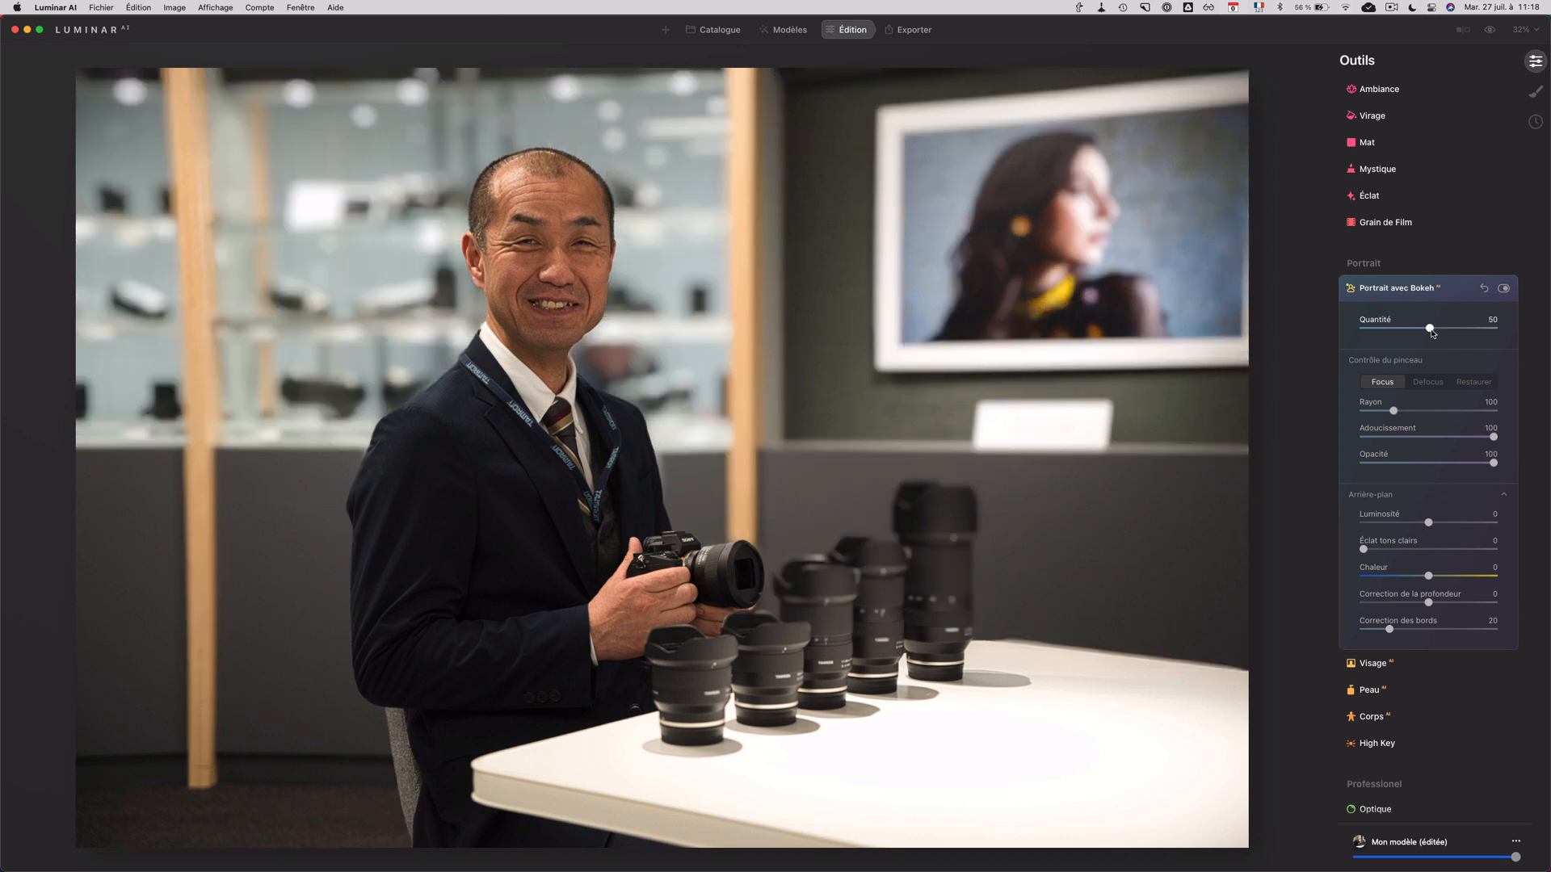
pyautogui.moveTo(948, 590)
pyautogui.moveTo(1441, 331); pyautogui.dragTo(1520, 333)
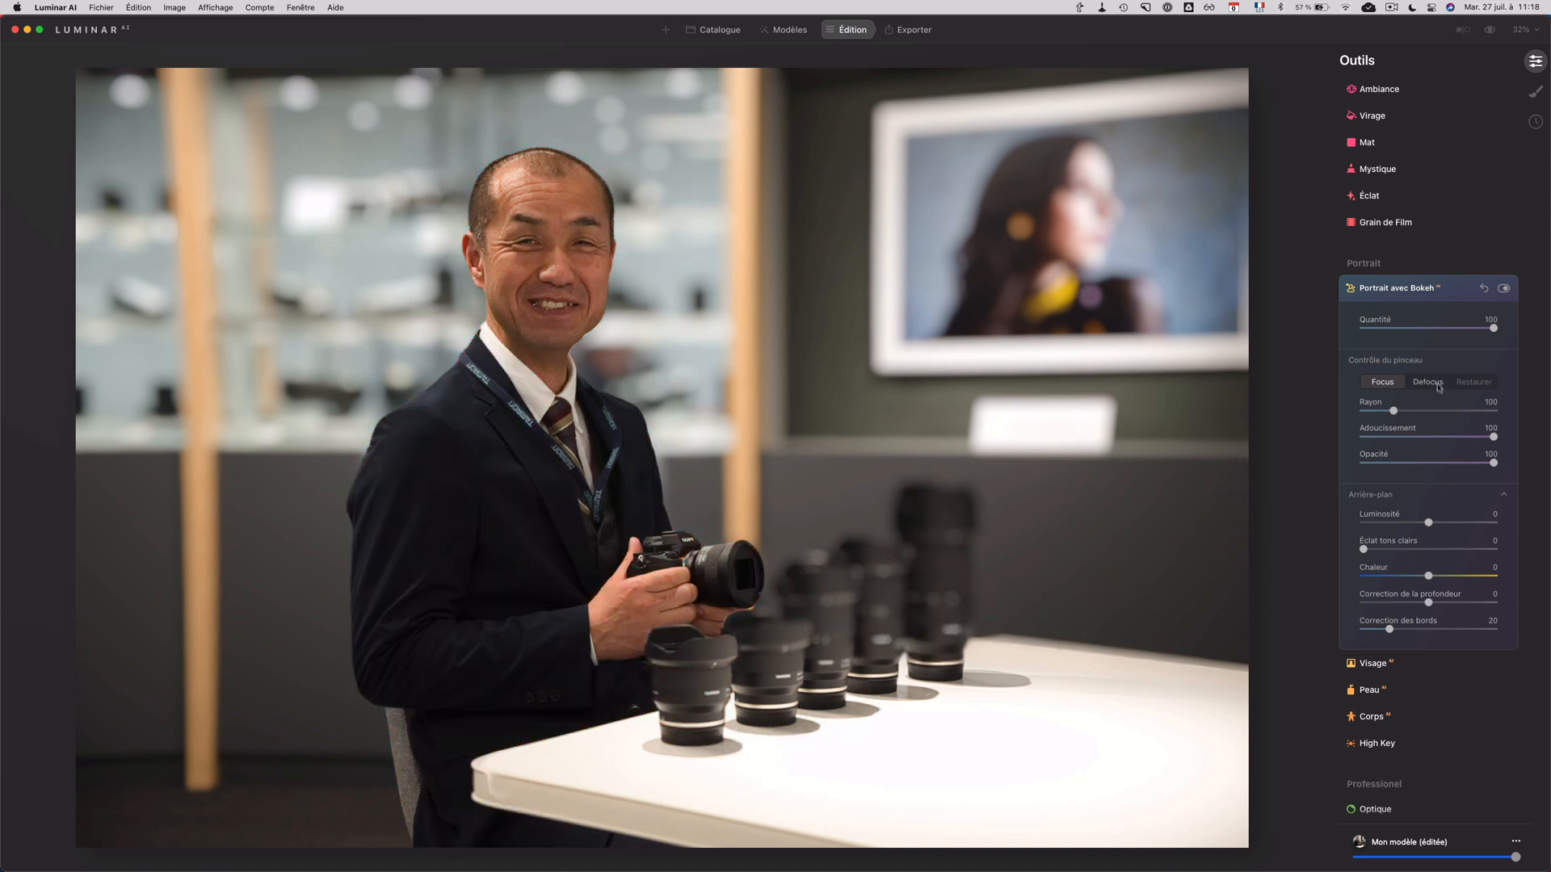
# Step: Bring the nearest lenses on the table back into focus with the Focus brush, using Rayon 205, Adoucissement 81, and Opacité 36 and 100
pyautogui.moveTo(1399, 608); pyautogui.dragTo(1391, 607)
pyautogui.moveTo(695, 687)
pyautogui.mouseDown()
pyautogui.moveTo(763, 688)
pyautogui.moveTo(765, 650)
pyautogui.moveTo(782, 648)
pyautogui.moveTo(745, 642)
pyautogui.moveTo(770, 685)
pyautogui.moveTo(766, 648)
pyautogui.moveTo(768, 700)
pyautogui.moveTo(735, 633)
pyautogui.moveTo(787, 634)
pyautogui.moveTo(830, 682)
pyautogui.moveTo(826, 597)
pyautogui.moveTo(824, 653)
pyautogui.moveTo(799, 595)
pyautogui.mouseUp()
pyautogui.moveTo(1382, 437)
pyautogui.mouseDown()
pyautogui.moveTo(1471, 434)
pyautogui.moveTo(1409, 410)
pyautogui.moveTo(1427, 410)
pyautogui.moveTo(1386, 460)
pyautogui.moveTo(1411, 460)
pyautogui.mouseUp()
pyautogui.moveTo(804, 648)
pyautogui.mouseDown()
pyautogui.moveTo(841, 592)
pyautogui.moveTo(817, 587)
pyautogui.moveTo(813, 646)
pyautogui.moveTo(689, 698)
pyautogui.moveTo(787, 683)
pyautogui.moveTo(720, 731)
pyautogui.mouseUp()
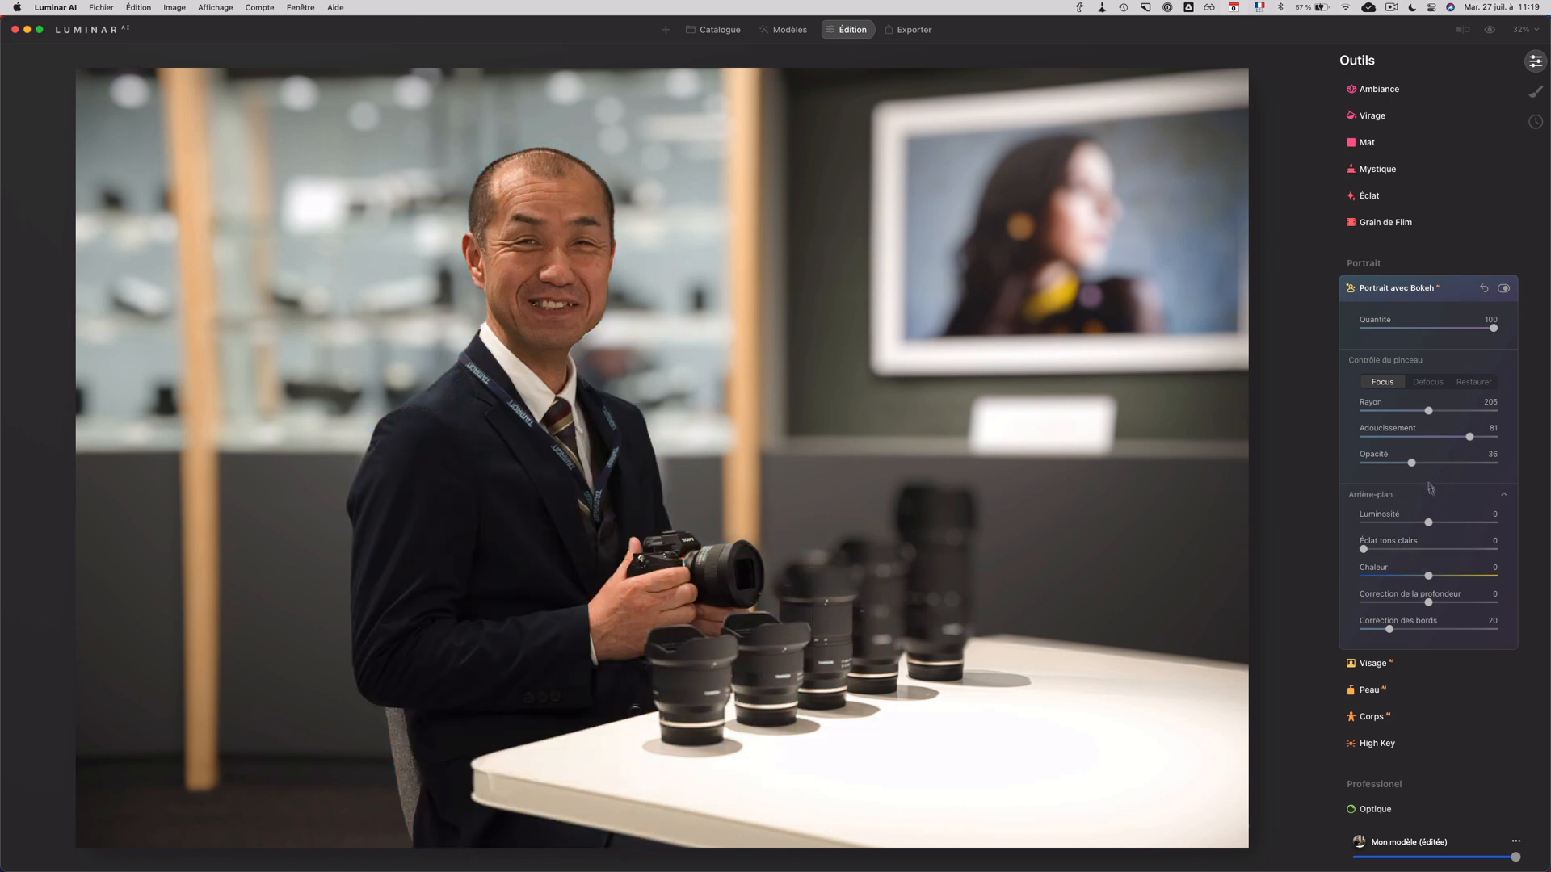
pyautogui.moveTo(1426, 467); pyautogui.dragTo(1494, 464)
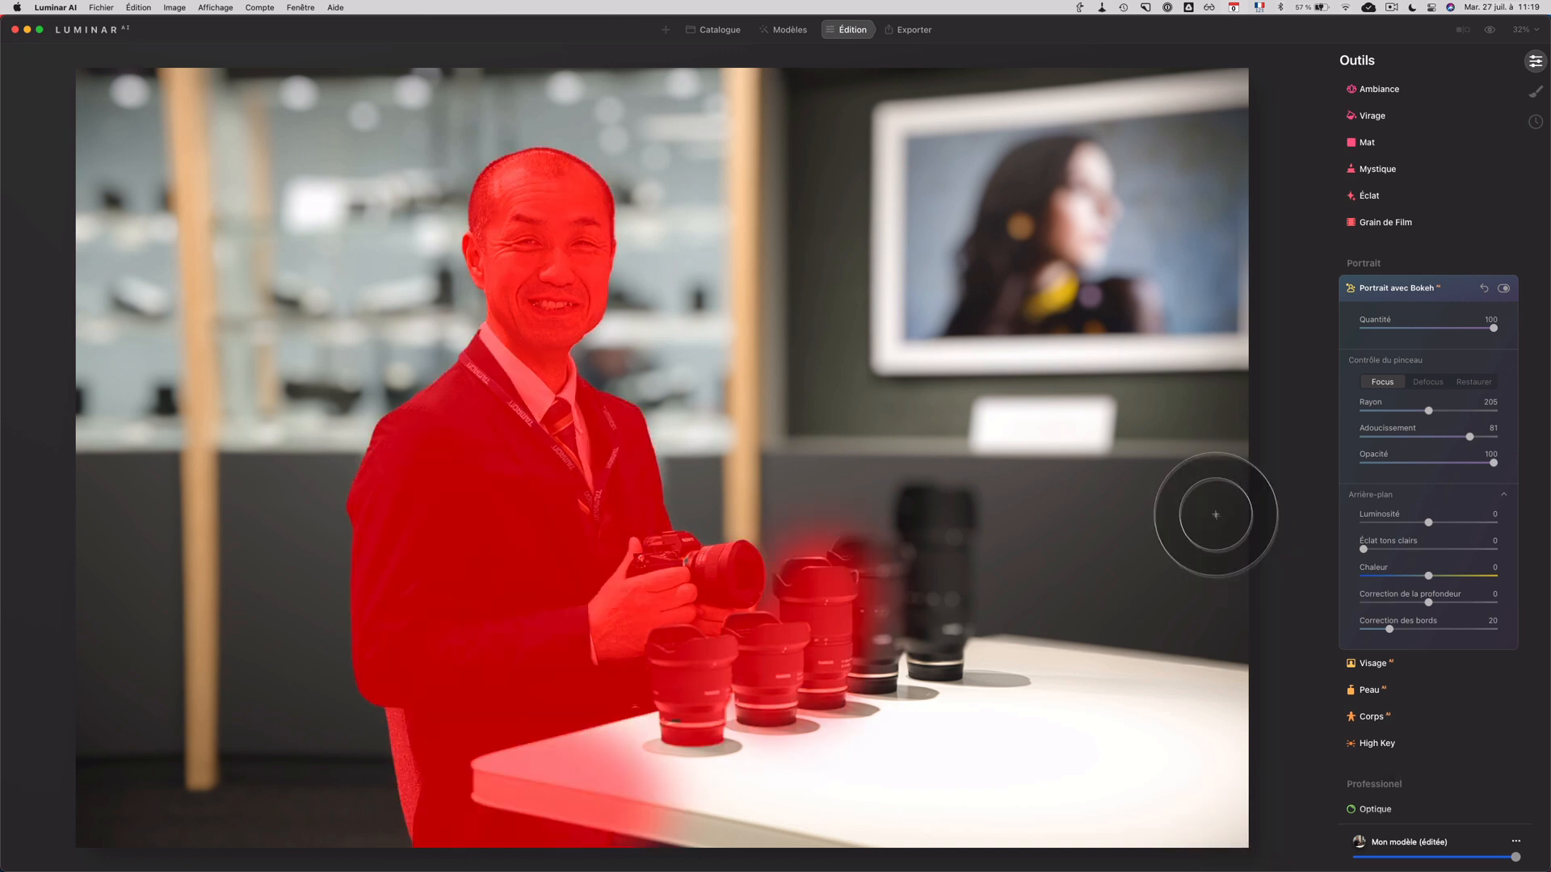
# Step: Compare the man's portrait and the row of lenses before and after the bokeh effect
pyautogui.click(1490, 31)
pyautogui.click(1490, 31)
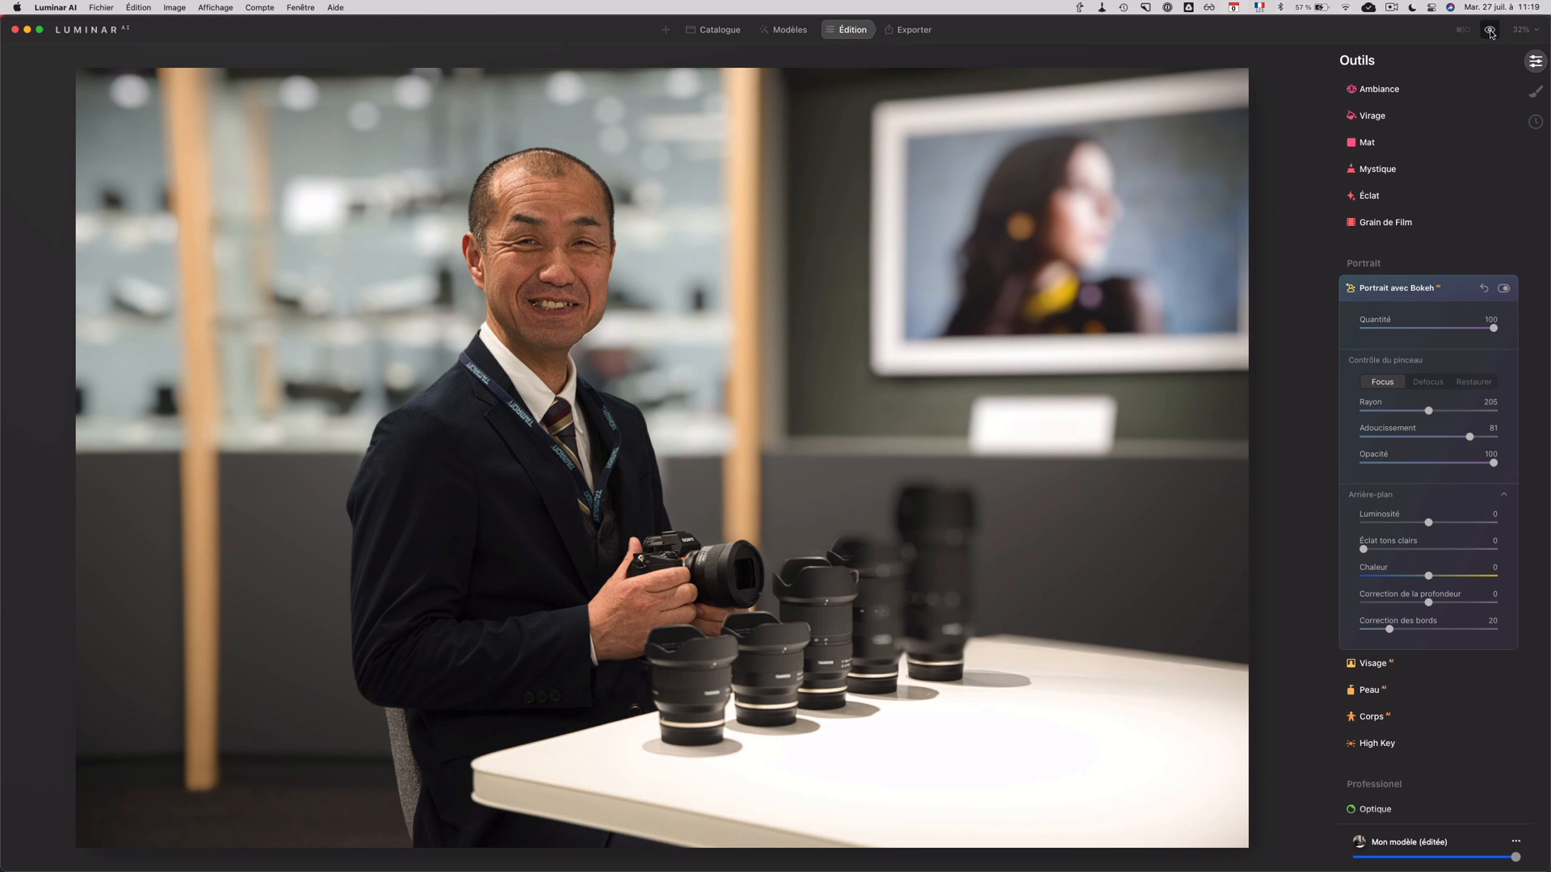
pyautogui.click(1490, 31)
# Step: Try the background's Éclat tons clairs at 100, set it to 72, and compare with the original photo
pyautogui.moveTo(1363, 549); pyautogui.dragTo(1503, 552)
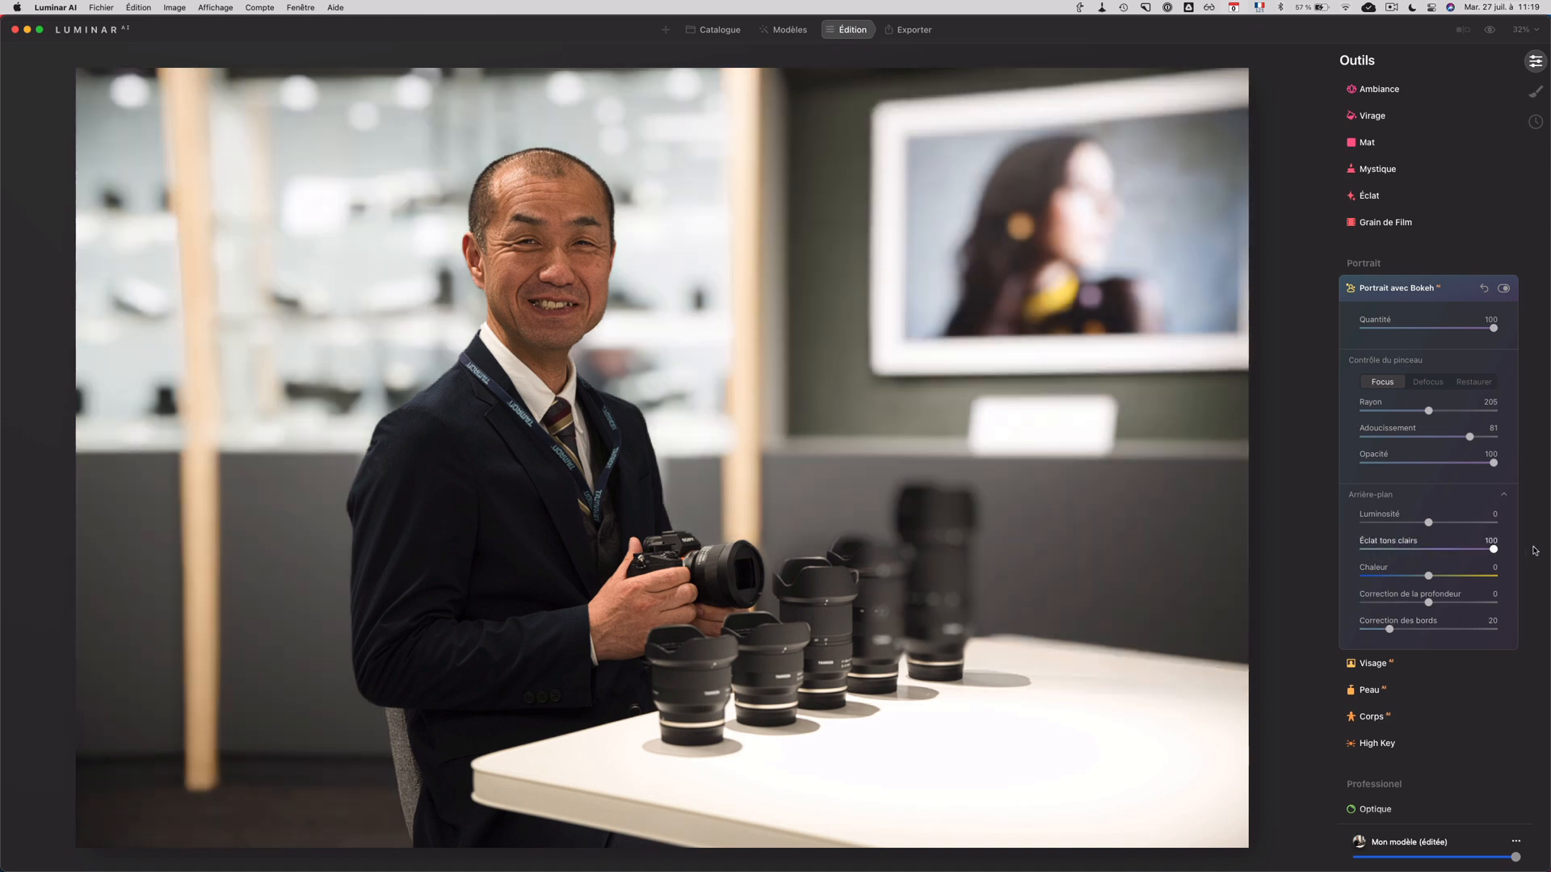
pyautogui.moveTo(1465, 555); pyautogui.dragTo(1459, 556)
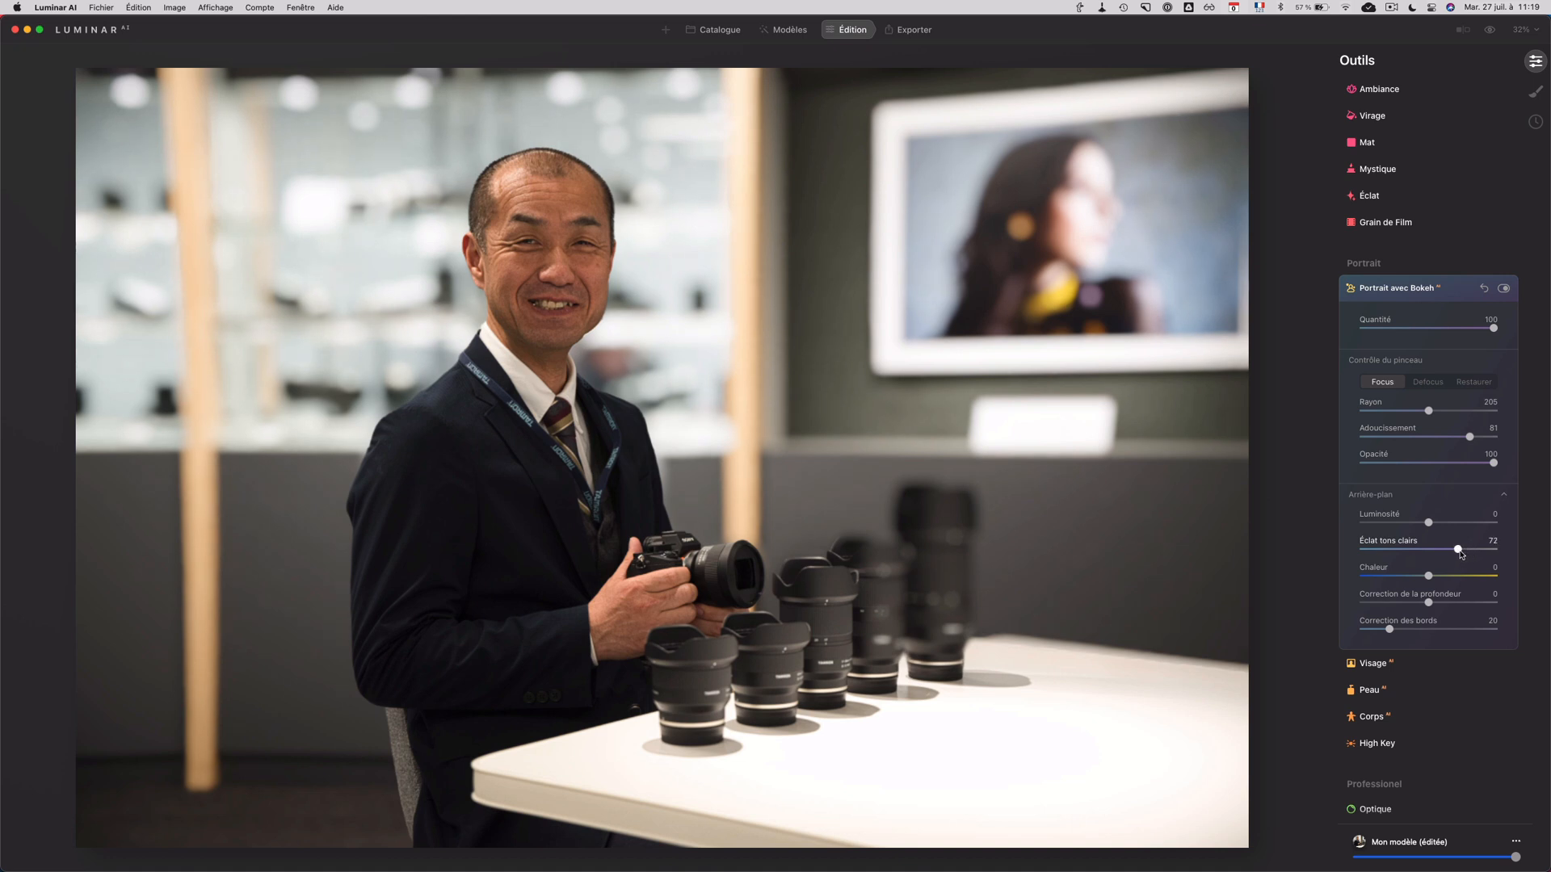
pyautogui.click(1488, 31)
# Step: Expand the Enhance tool among the basic tools
pyautogui.scroll(10, 1428, 178)
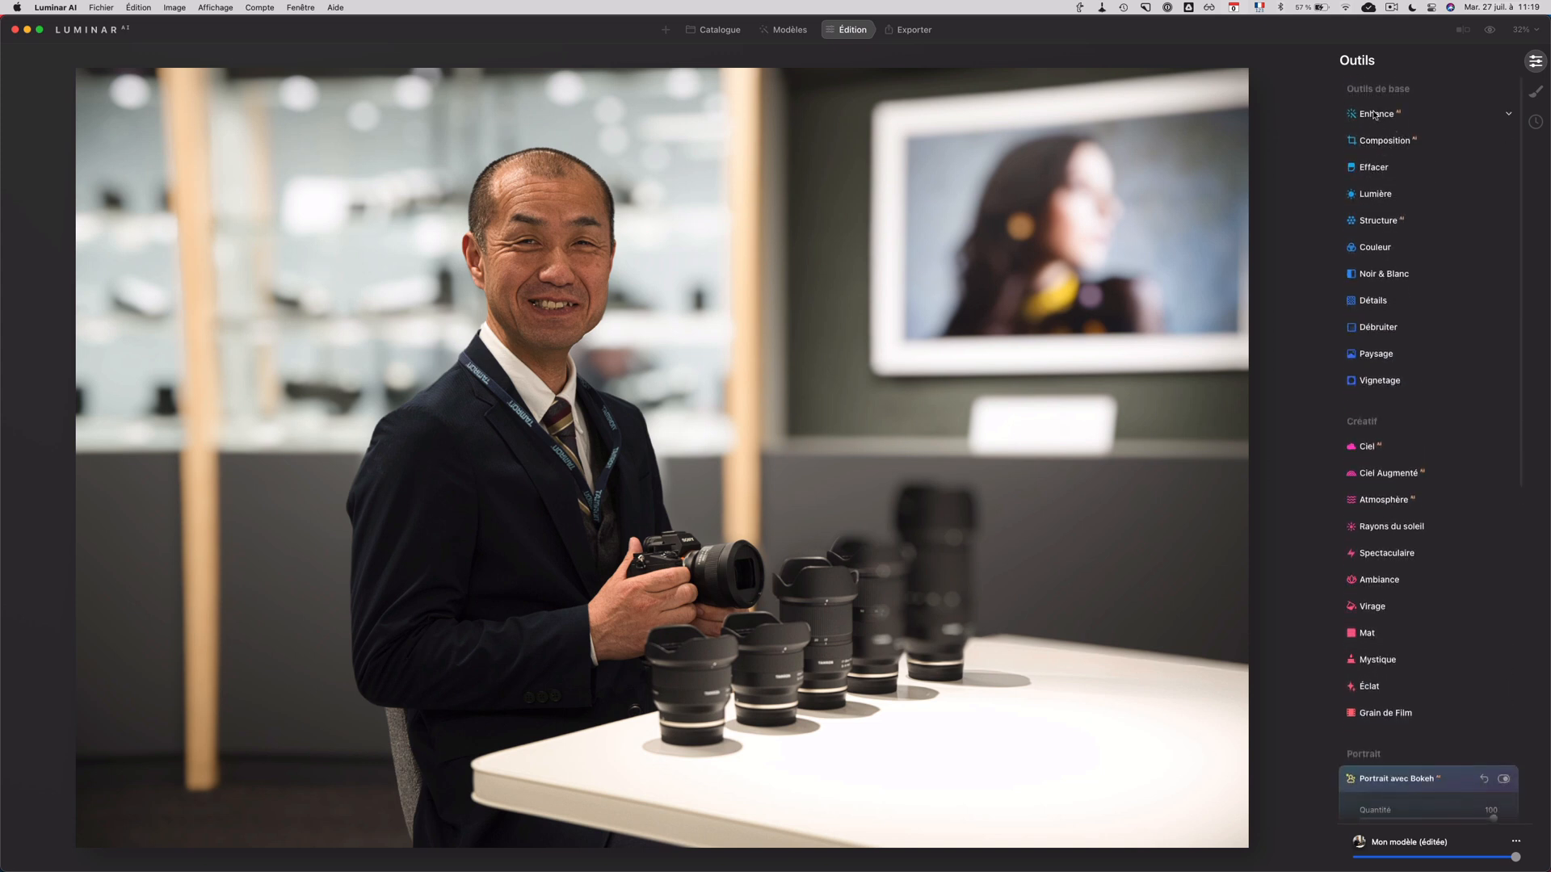
pyautogui.click(1374, 114)
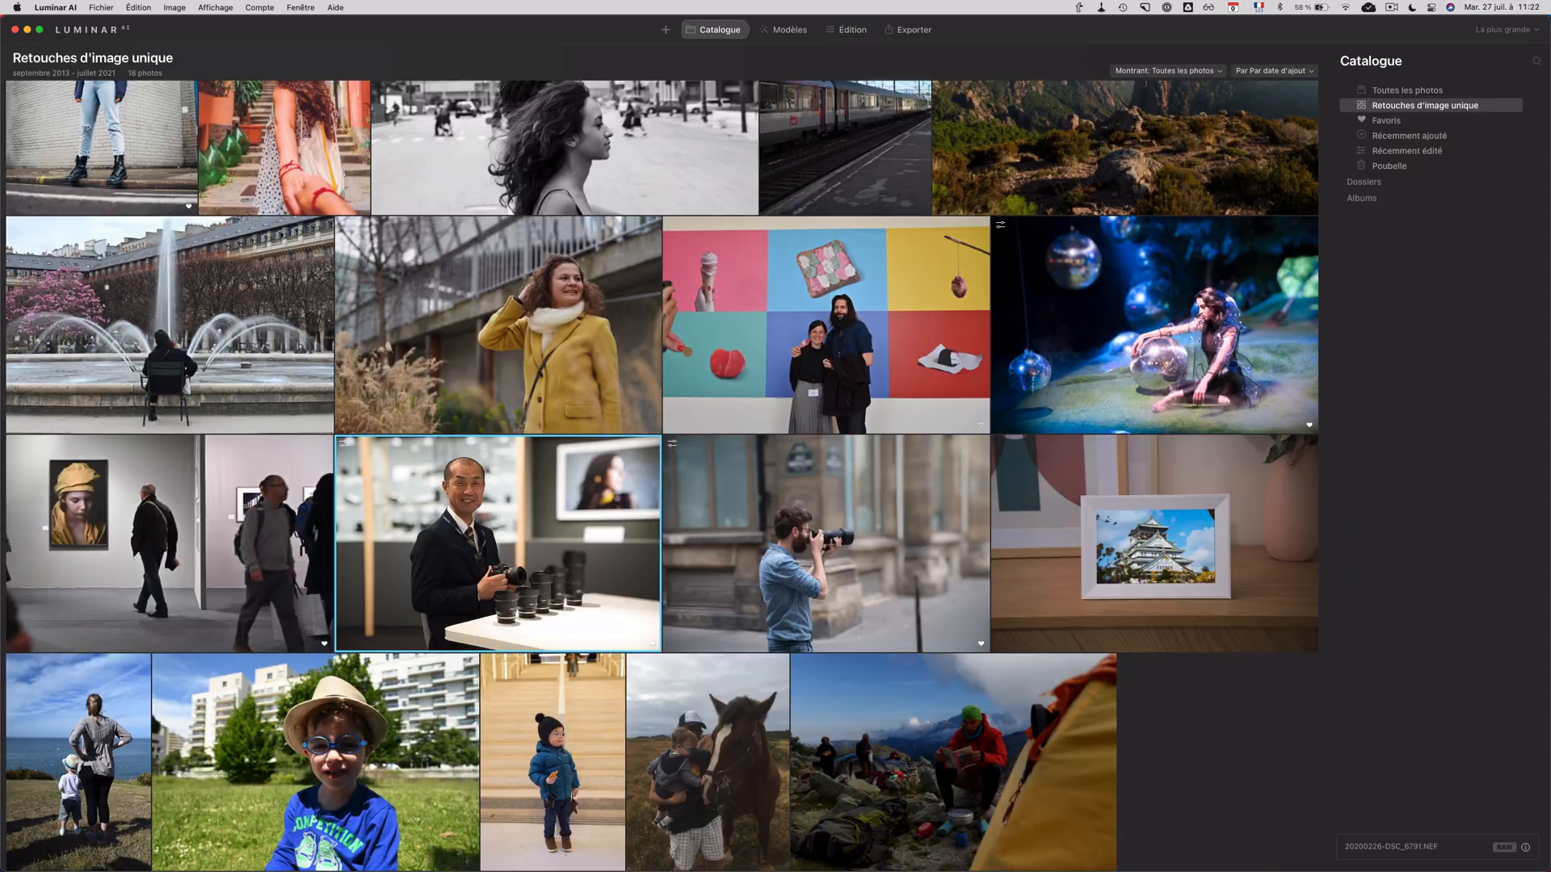
# Step: Open the black-and-white street photo of two people in profile from the catalogue for editing
pyautogui.scroll(3, 454, 138)
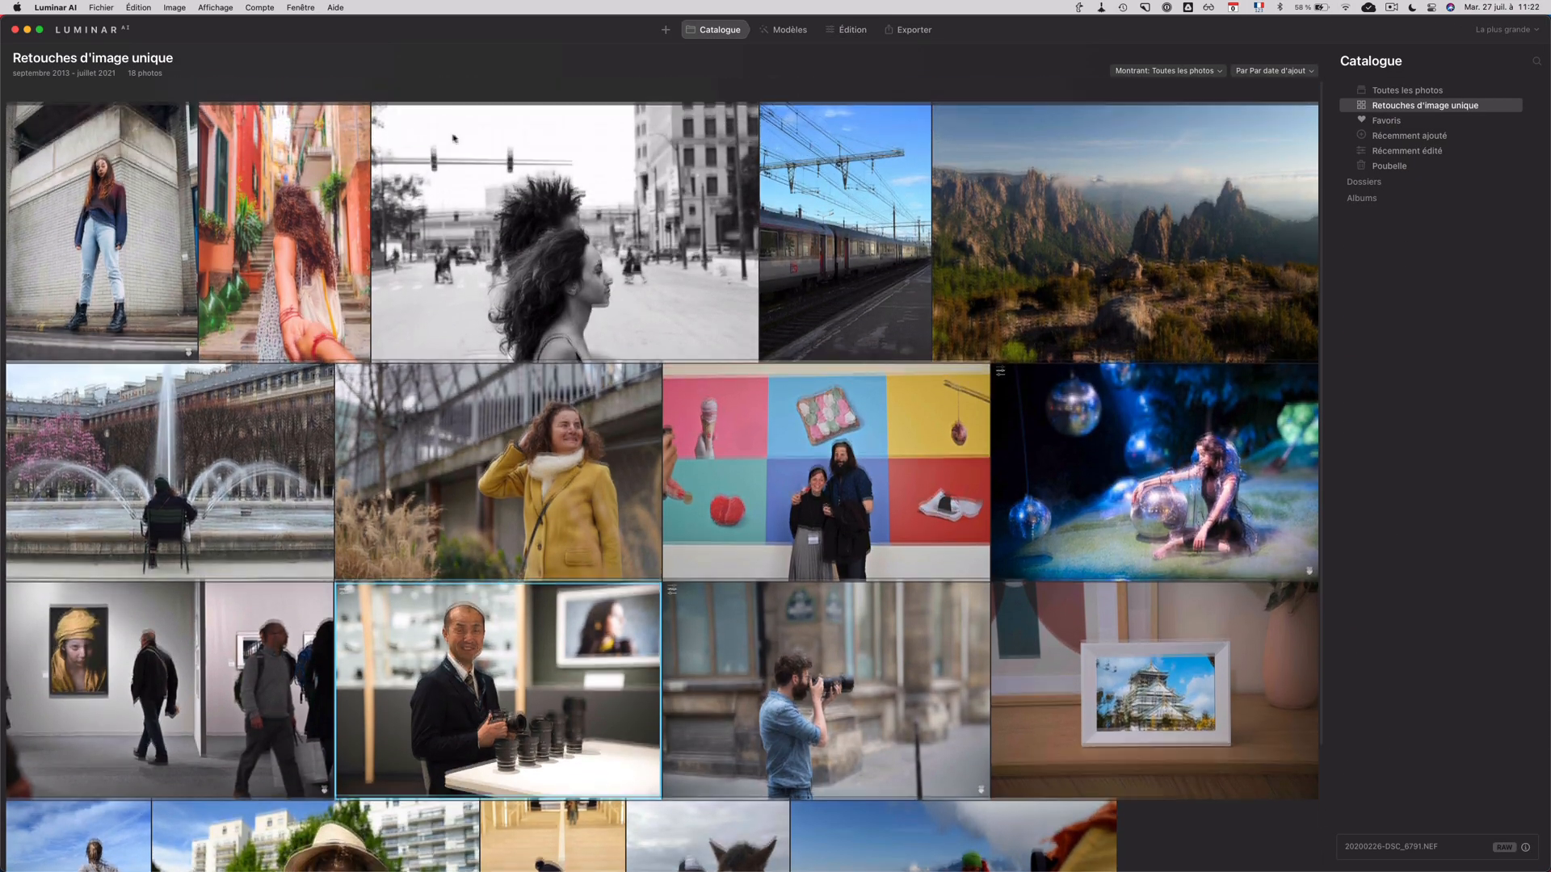
pyautogui.doubleClick(569, 226)
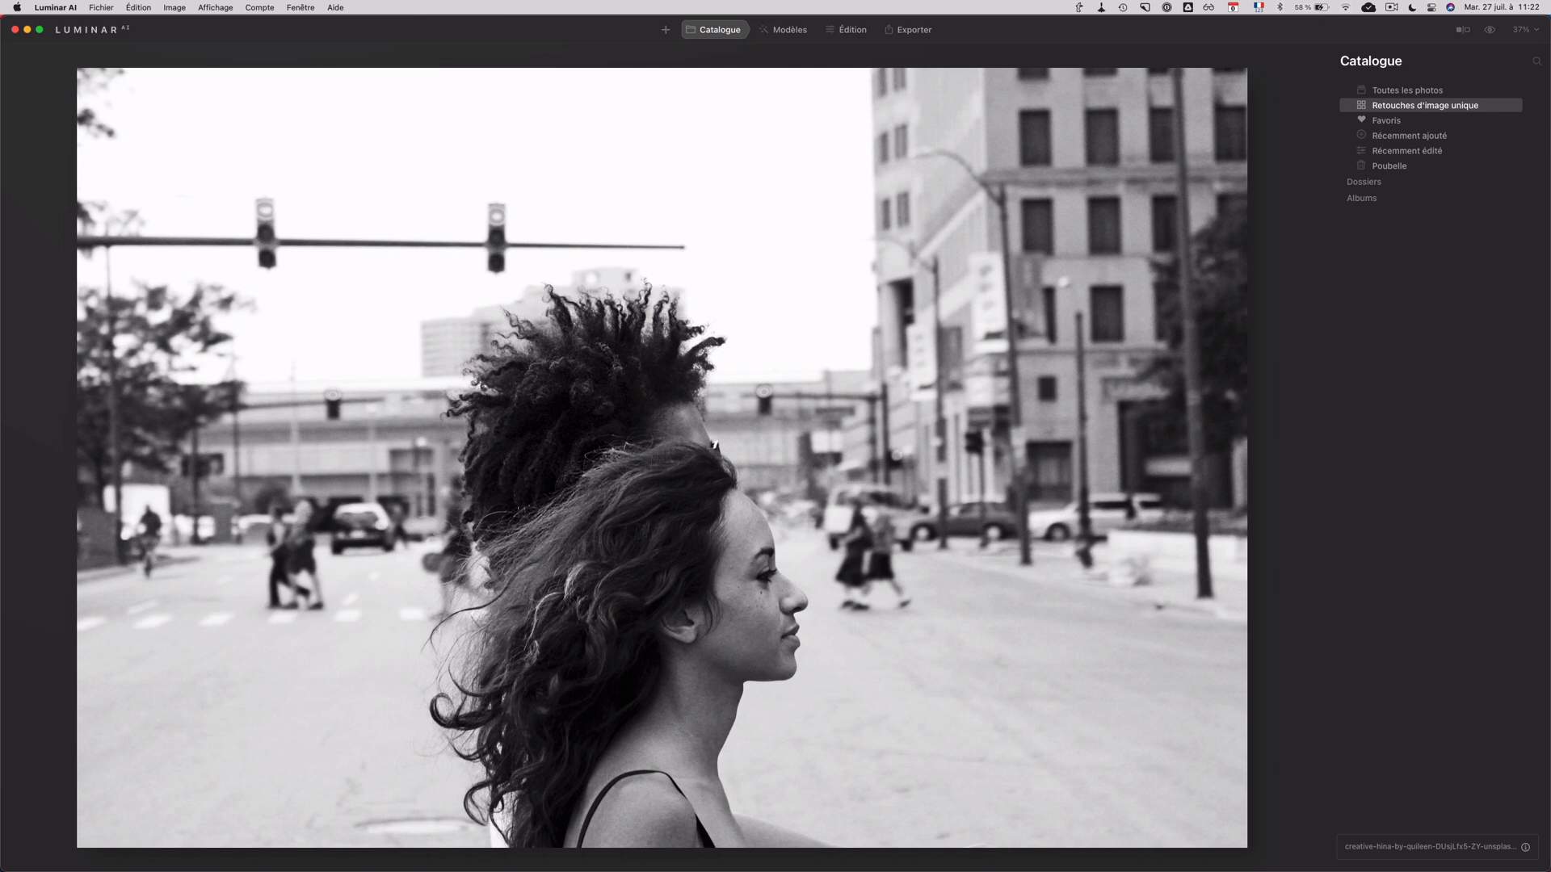
pyautogui.click(839, 32)
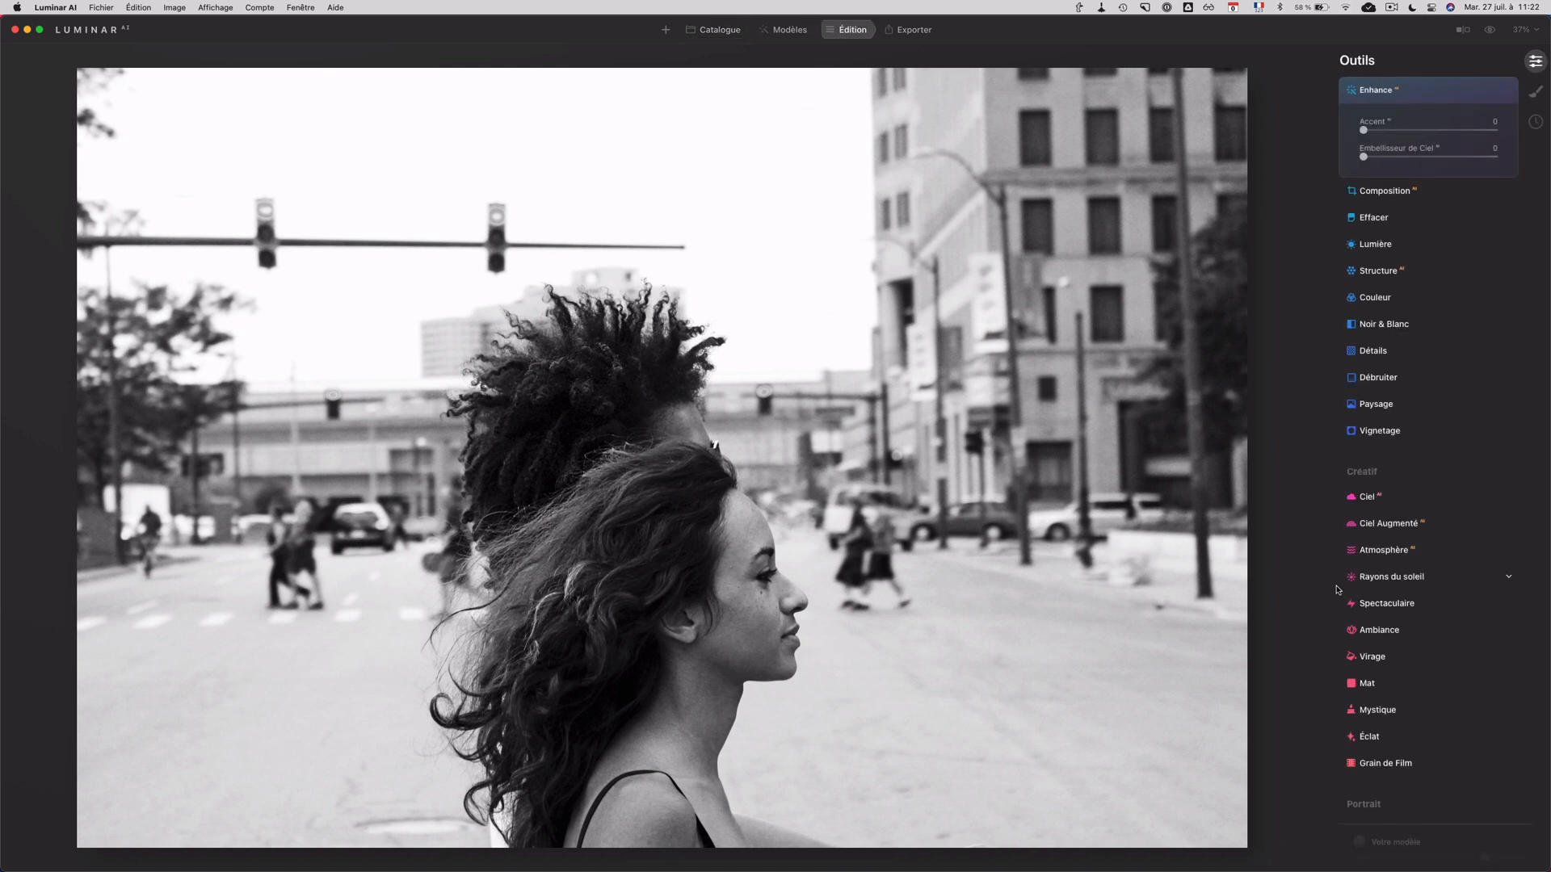
# Step: Blur the black-and-white photo's background using Portrait avec Bokeh with Quantité at 61
pyautogui.scroll(-5, 1337, 590)
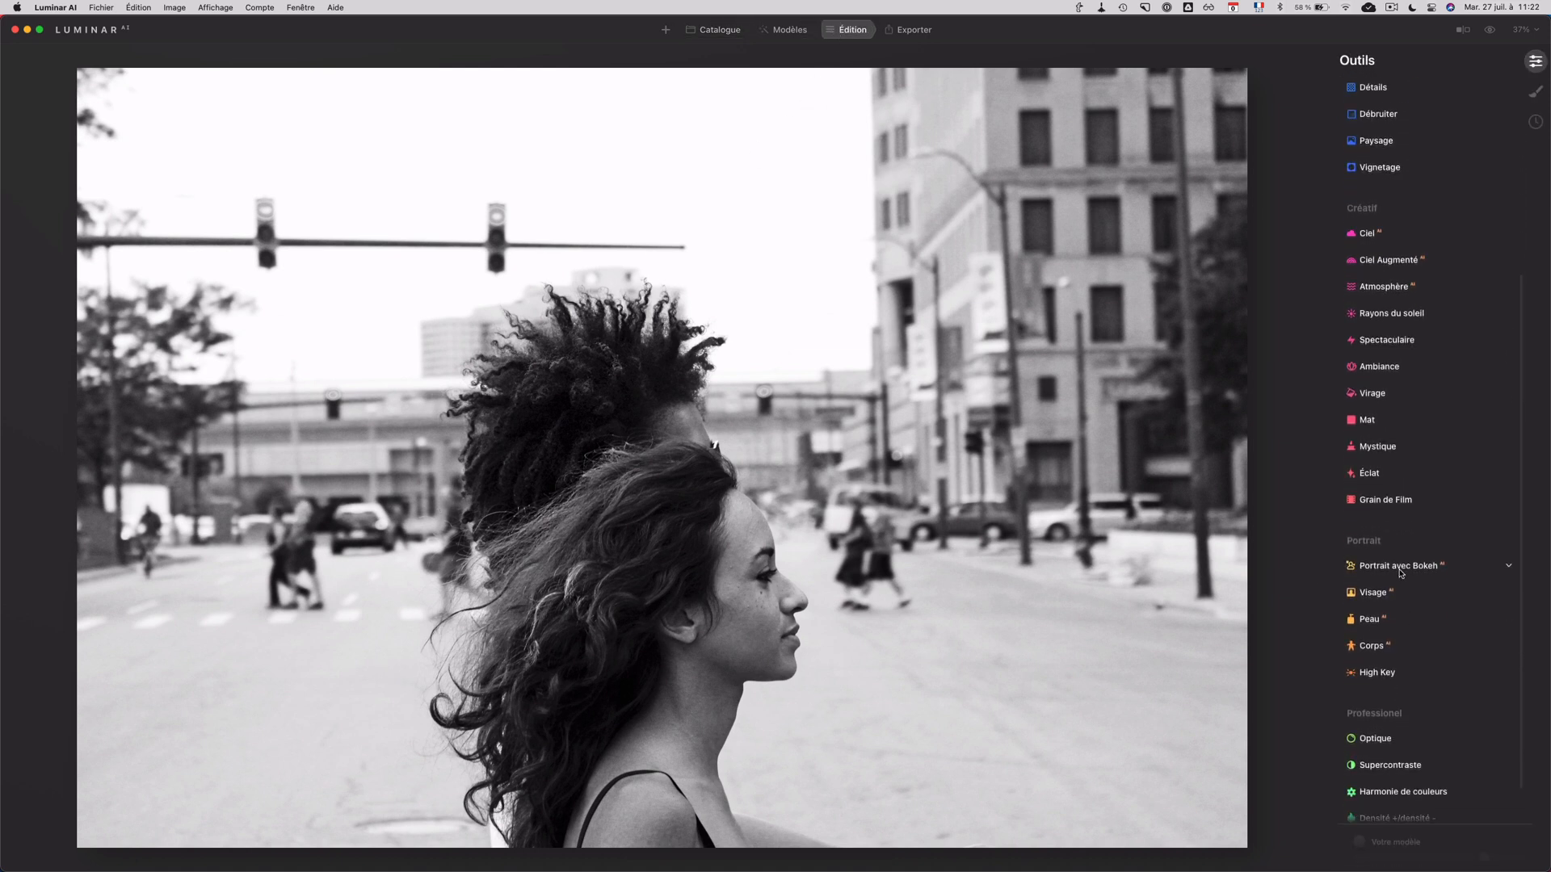
pyautogui.scroll(-1, 1400, 572)
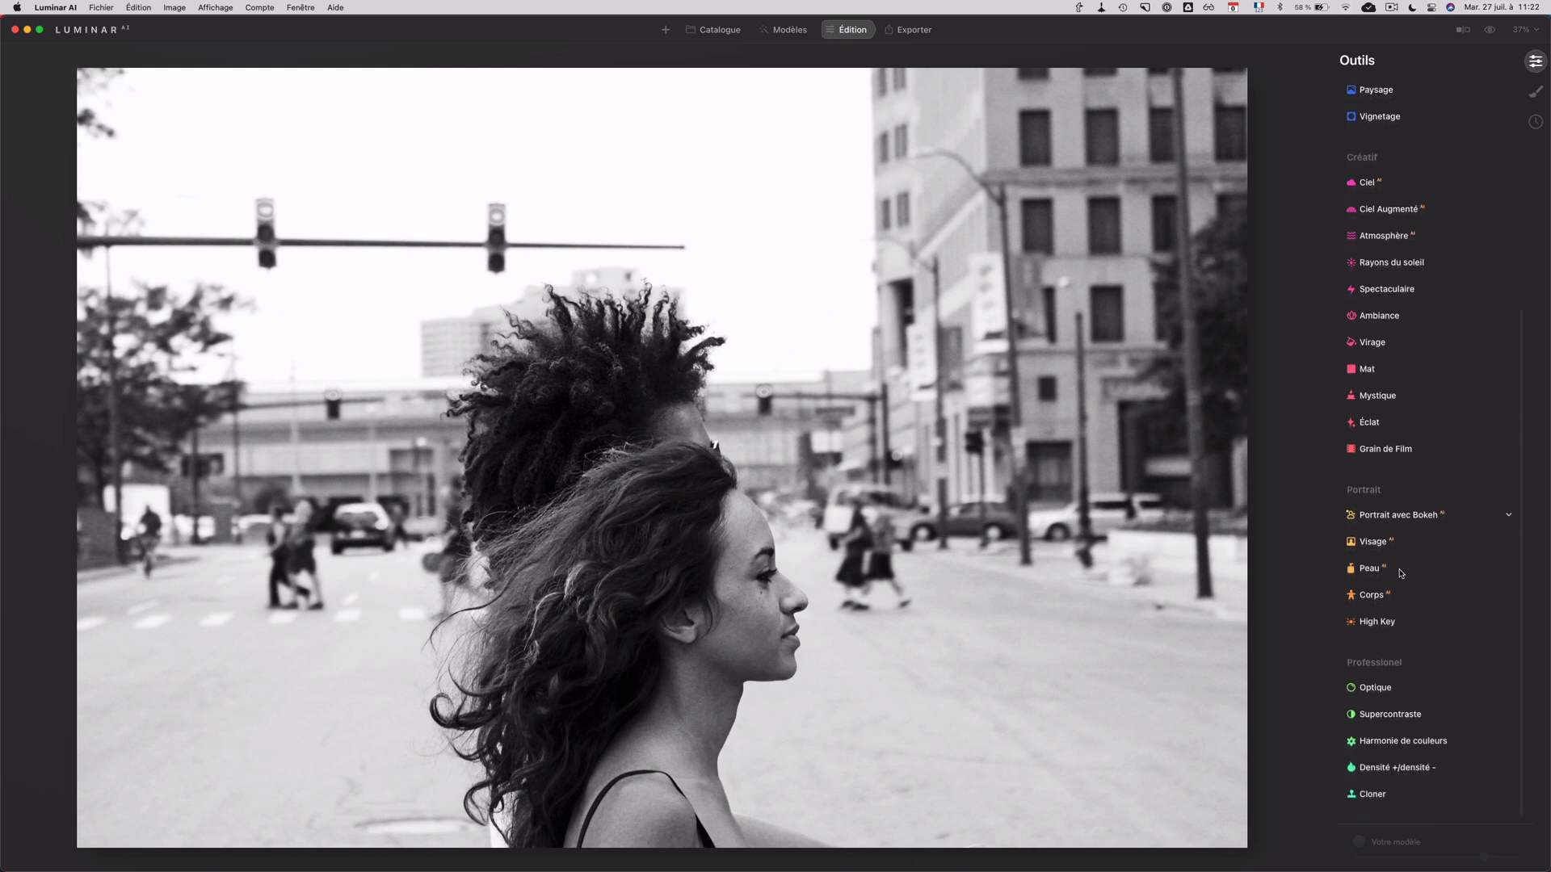
pyautogui.click(1406, 517)
pyautogui.click(1373, 482)
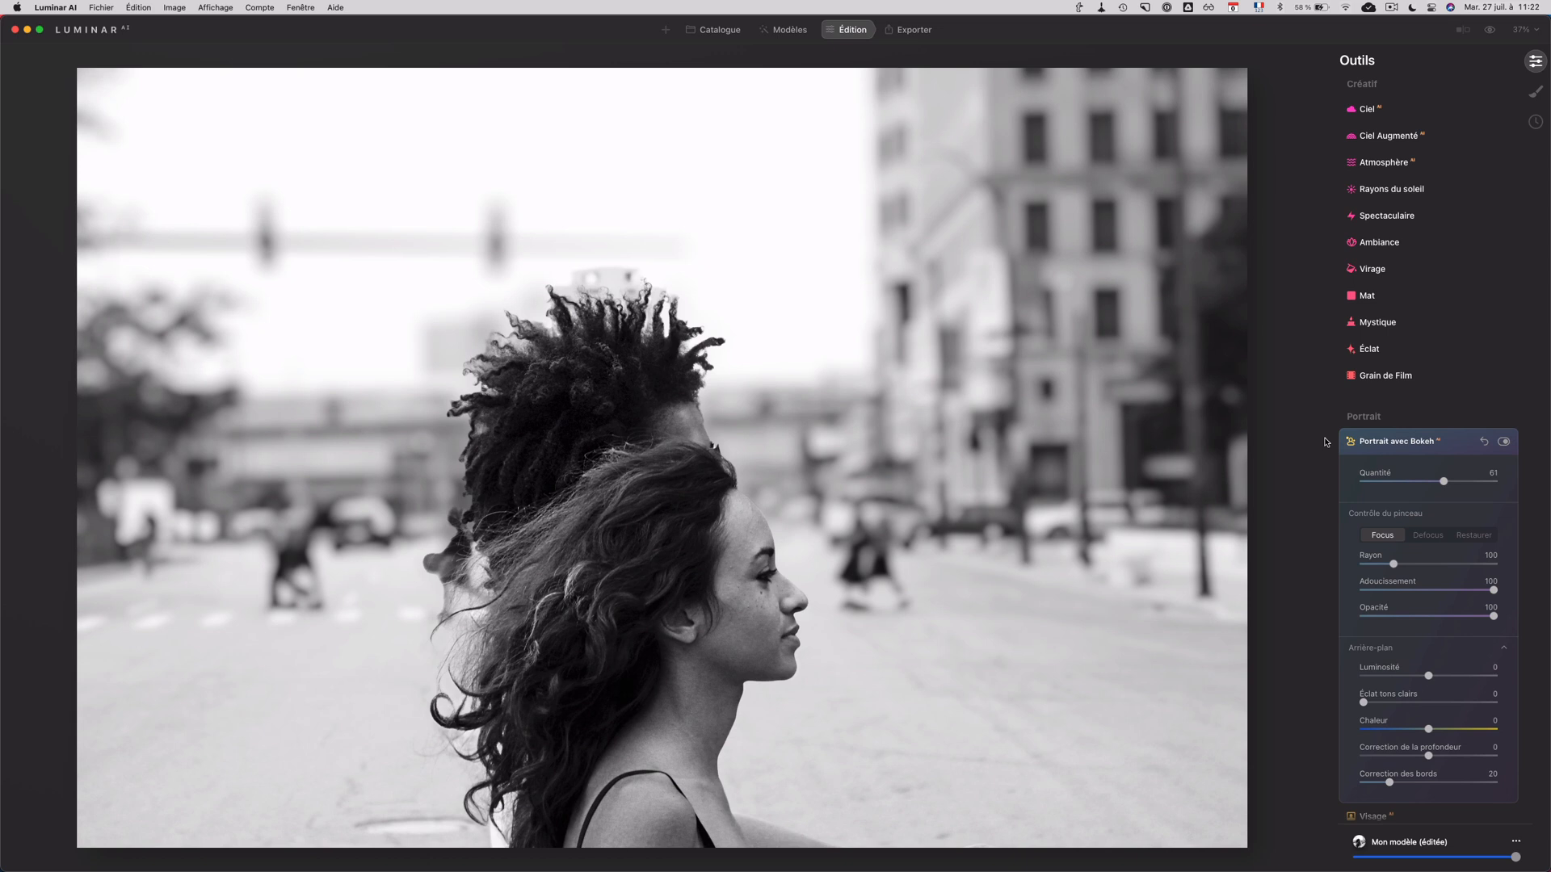
# Step: Compare the black-and-white photo before and after the bokeh effect, checking the edges around the hair
pyautogui.click(1489, 30)
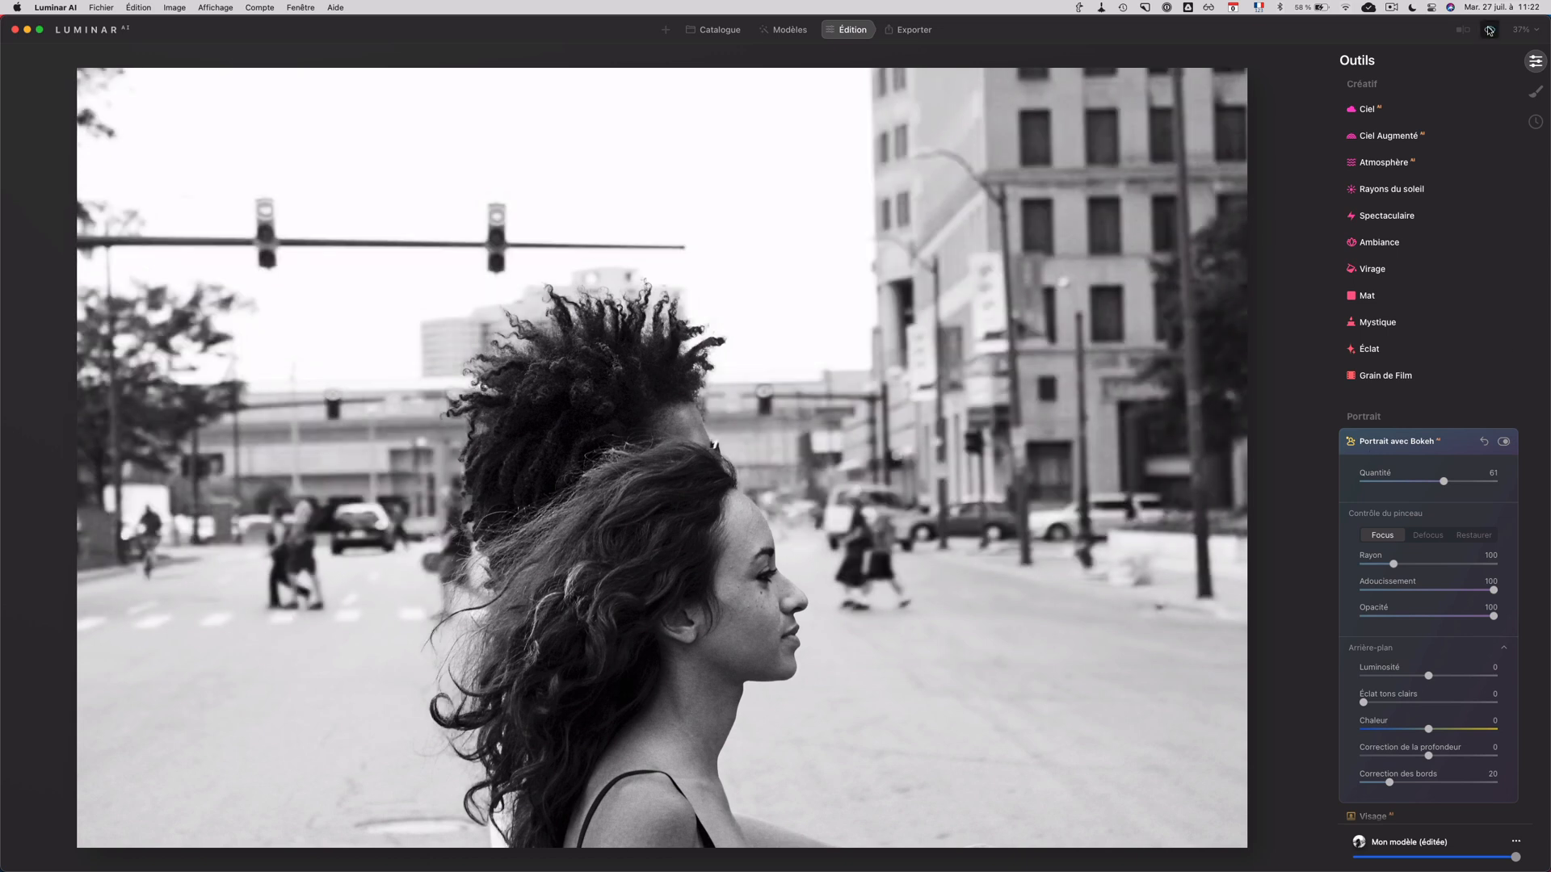
pyautogui.click(1488, 30)
pyautogui.click(1489, 30)
pyautogui.click(1488, 29)
pyautogui.moveTo(794, 396)
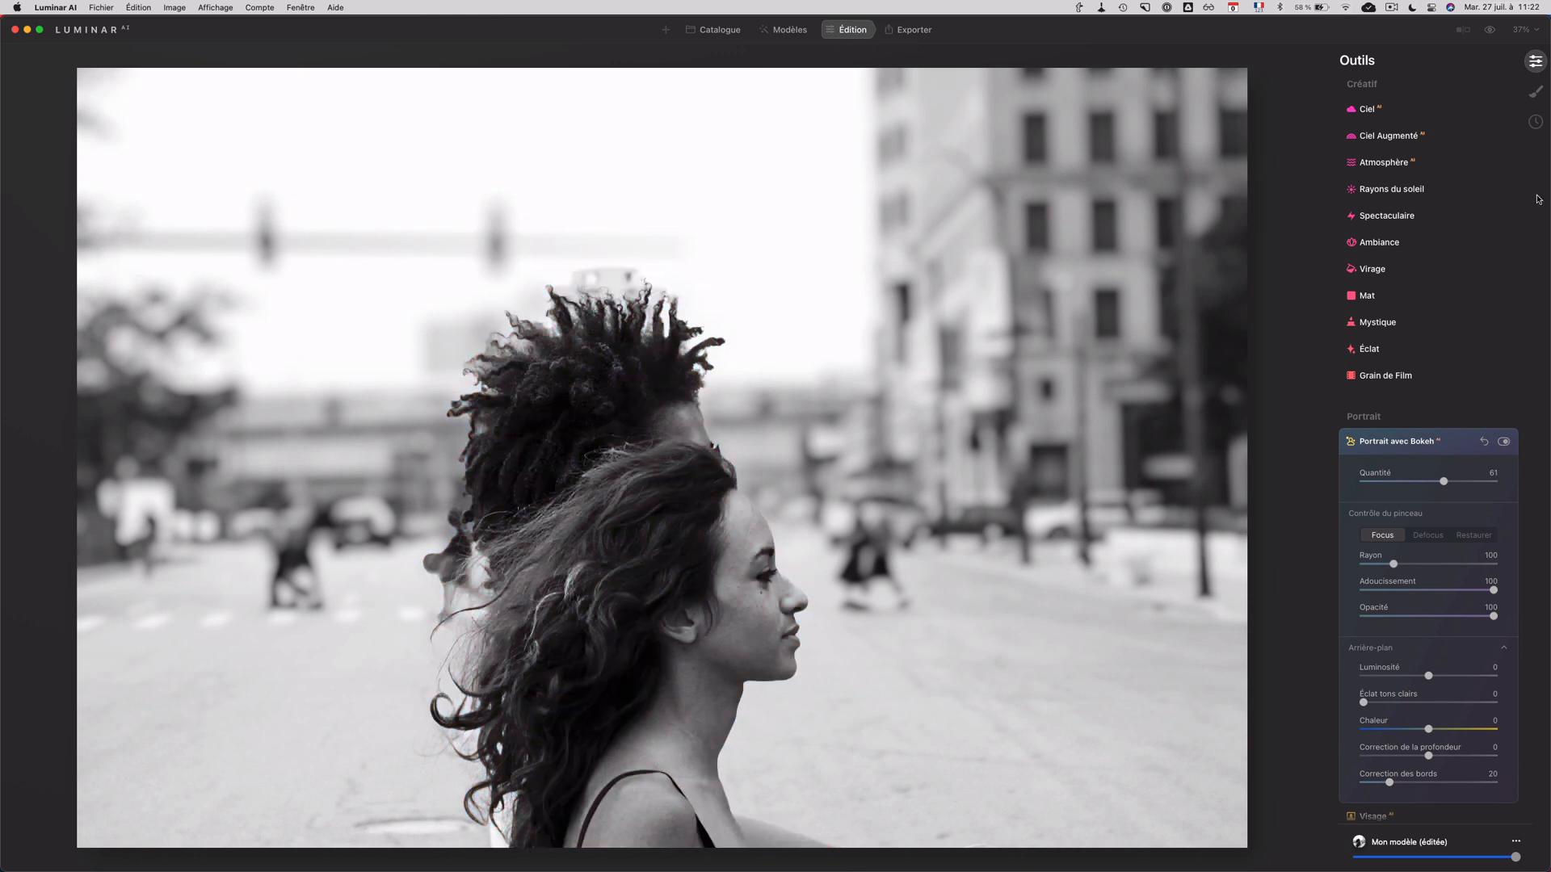
pyautogui.click(1490, 31)
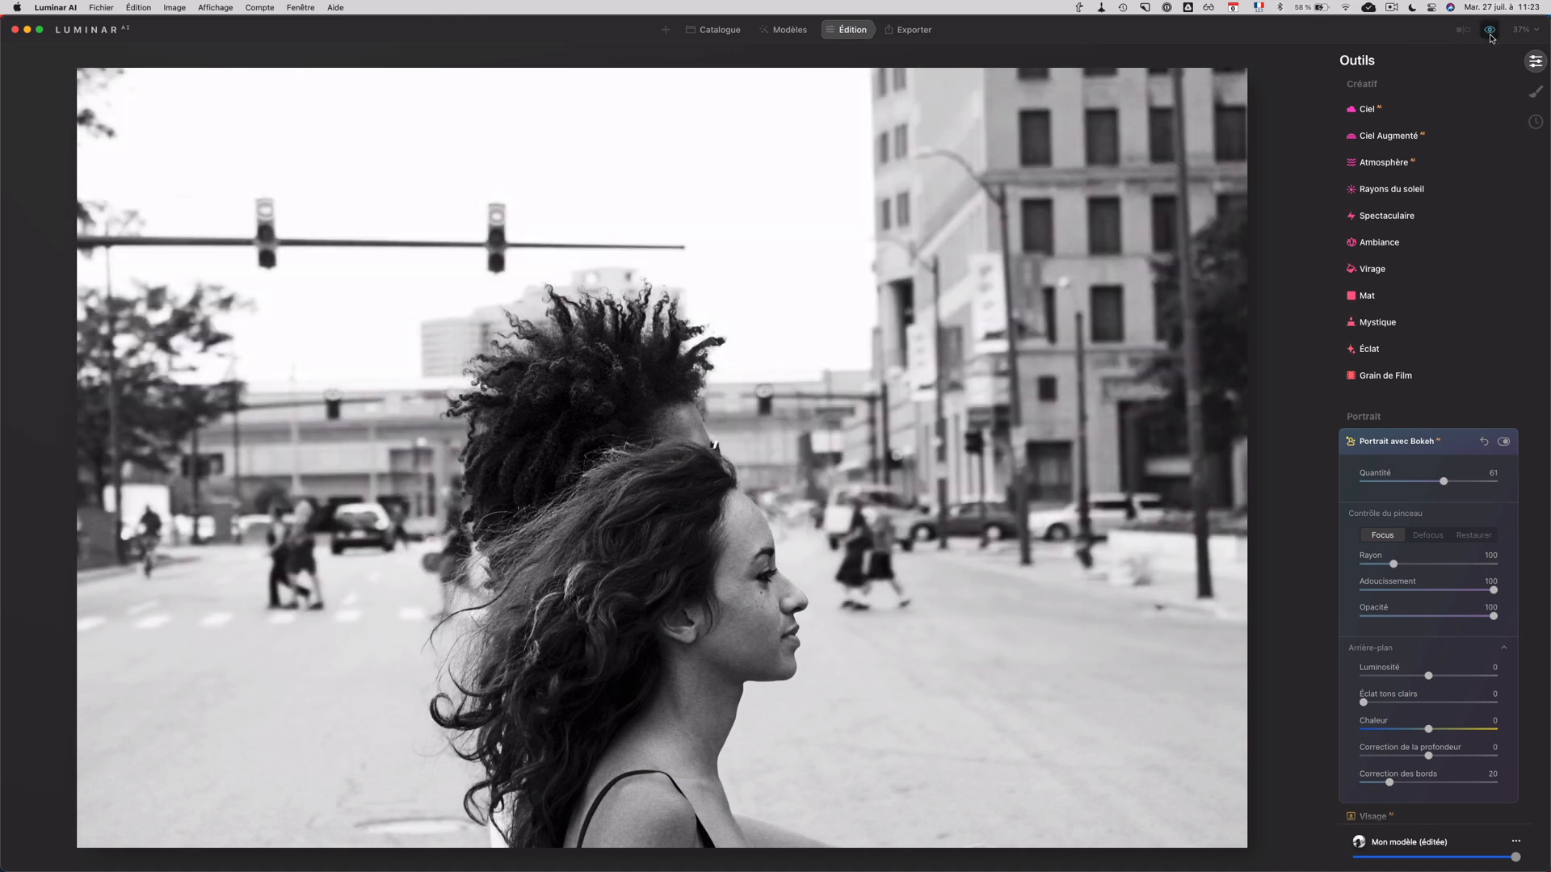
pyautogui.click(1490, 35)
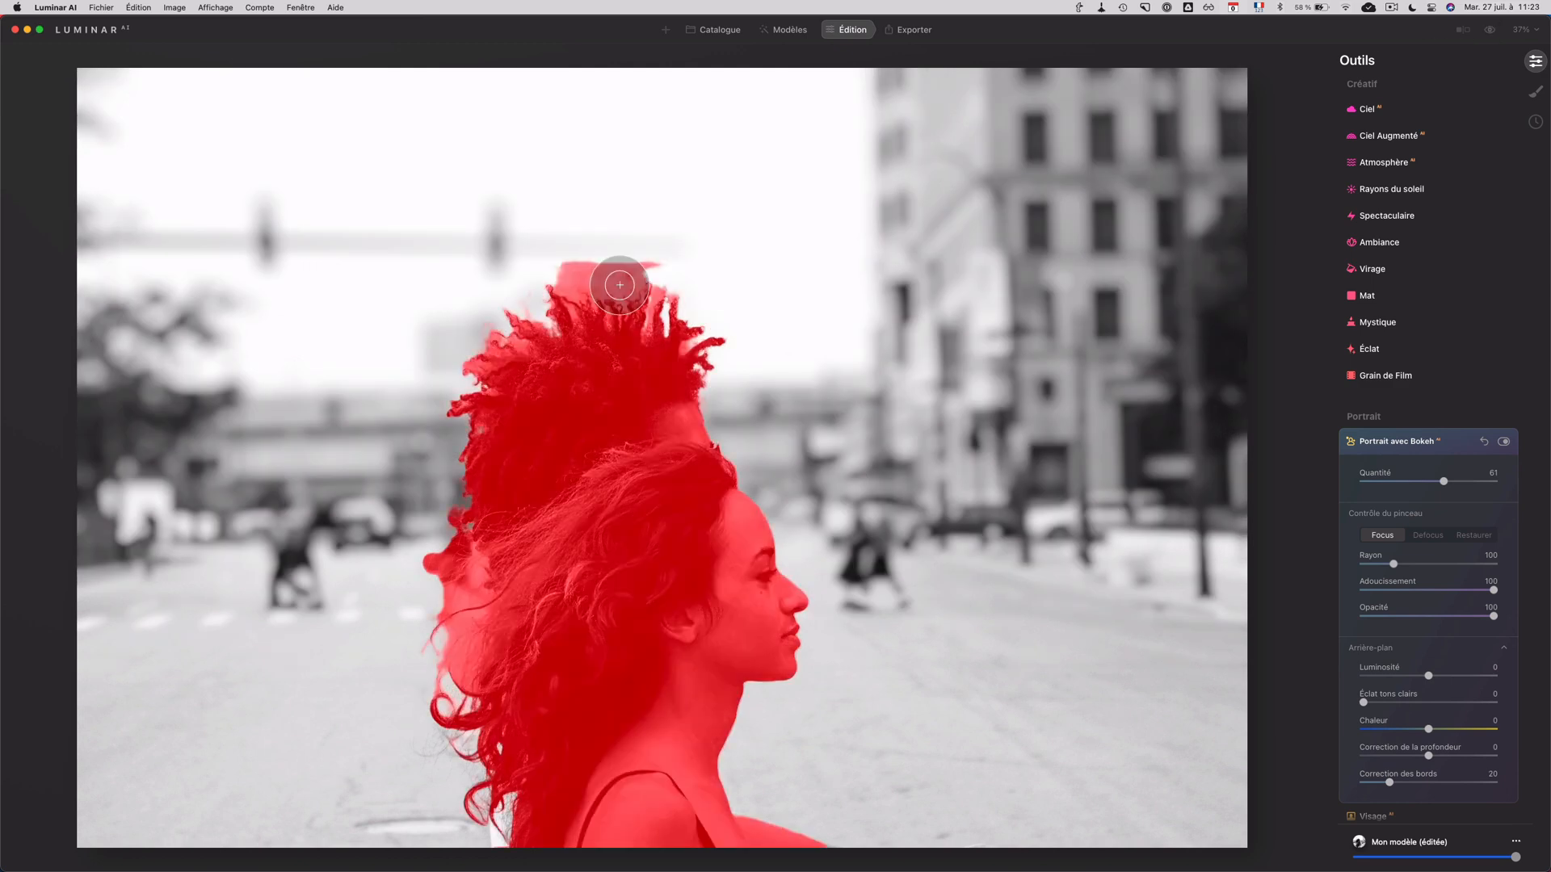
# Step: Blur the sharp patch of building just above the upper person's hair with the Defocus brush
pyautogui.click(1428, 534)
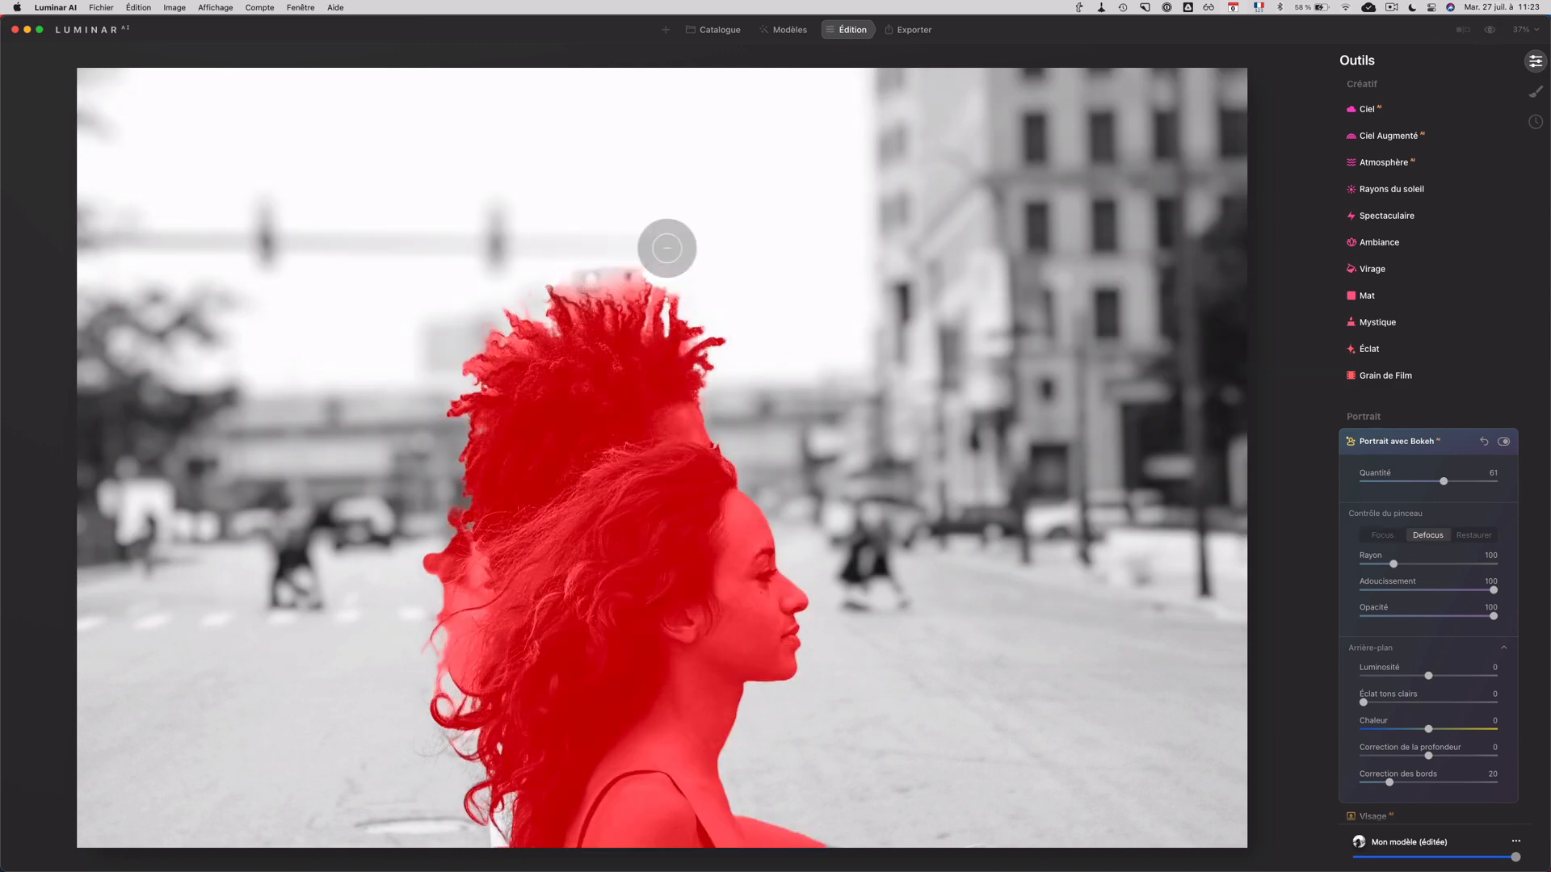
pyautogui.moveTo(667, 247)
pyautogui.mouseDown()
pyautogui.moveTo(582, 255)
pyautogui.moveTo(703, 252)
pyautogui.moveTo(526, 259)
pyautogui.moveTo(639, 260)
pyautogui.mouseUp()
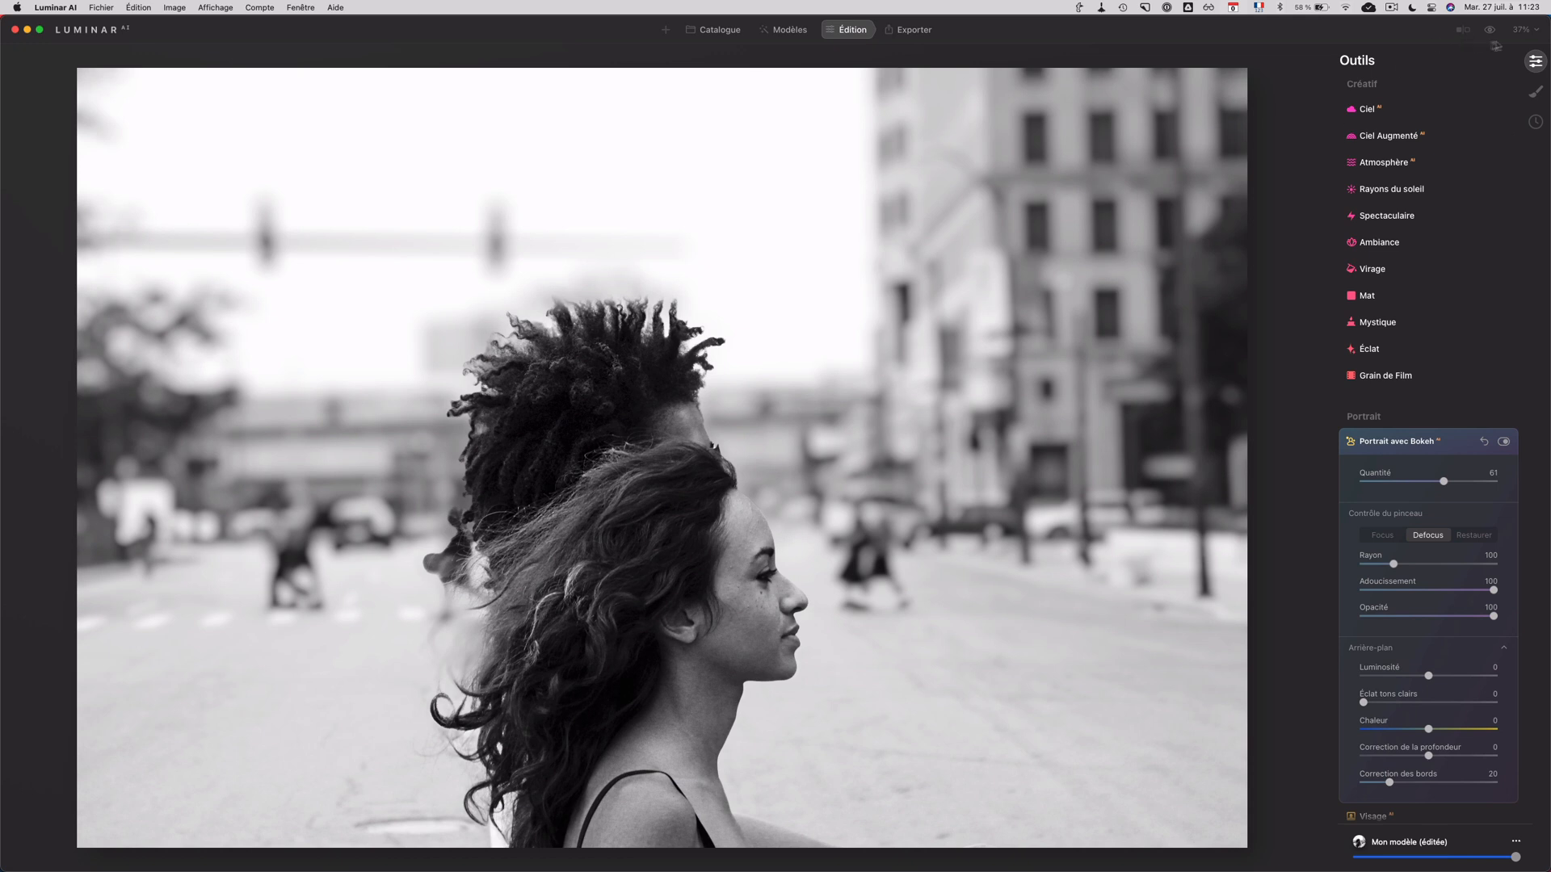
# Step: Compare the black-and-white street photo before and after its background blur, then return to the catalogue
pyautogui.click(1488, 30)
pyautogui.click(1489, 31)
pyautogui.press('g')
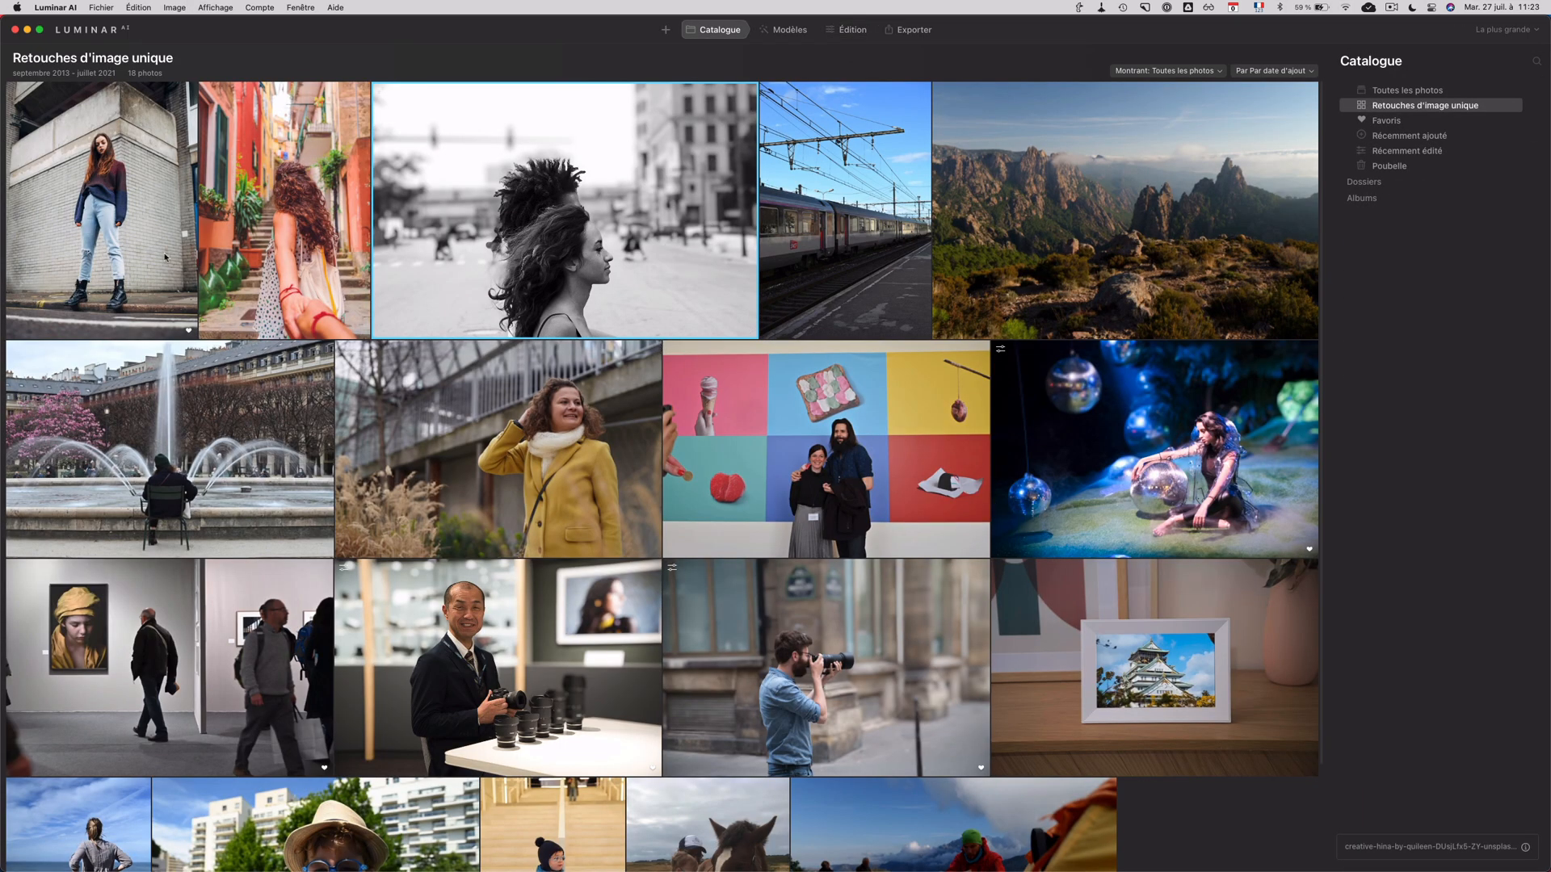
# Step: Open the photo of the woman standing by the brick wall for editing and set Portrait avec Bokeh Quantité to 100
pyautogui.doubleClick(162, 257)
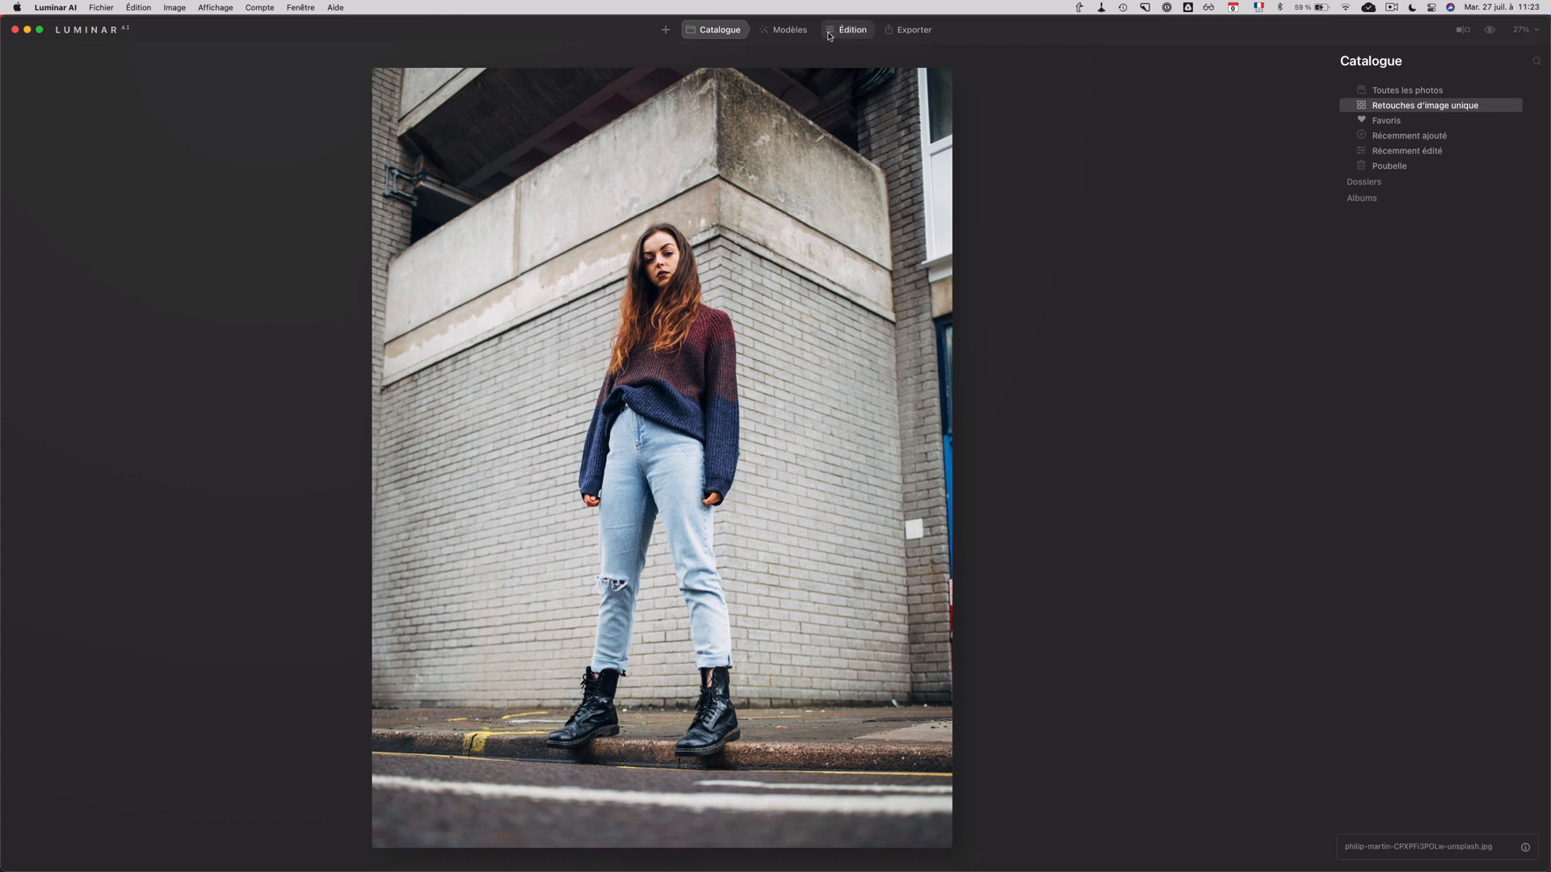
pyautogui.click(847, 30)
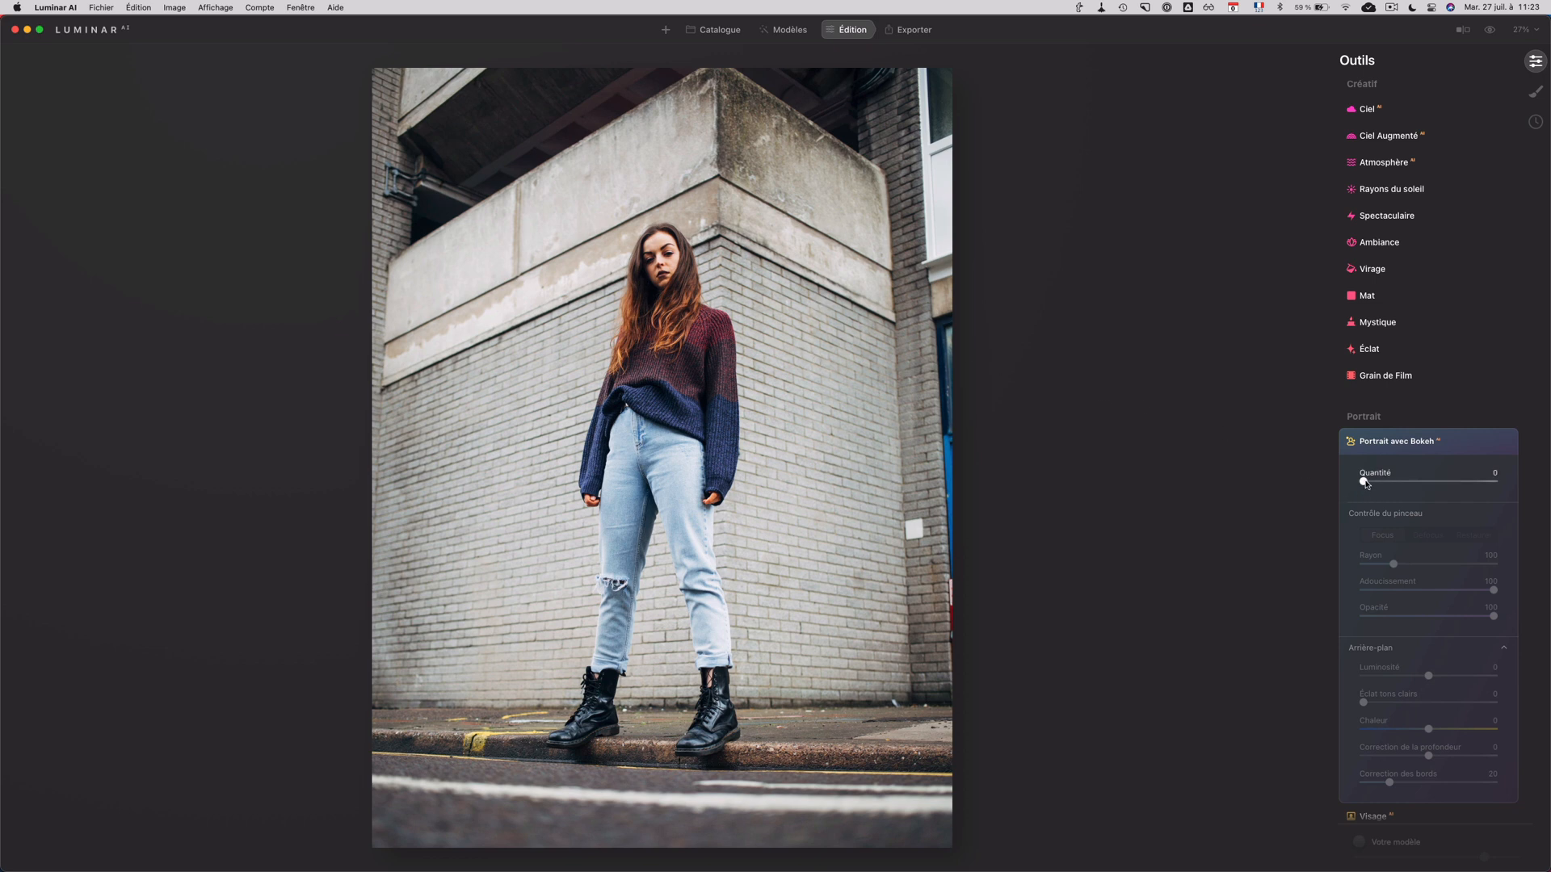
pyautogui.moveTo(1364, 483); pyautogui.dragTo(1544, 490)
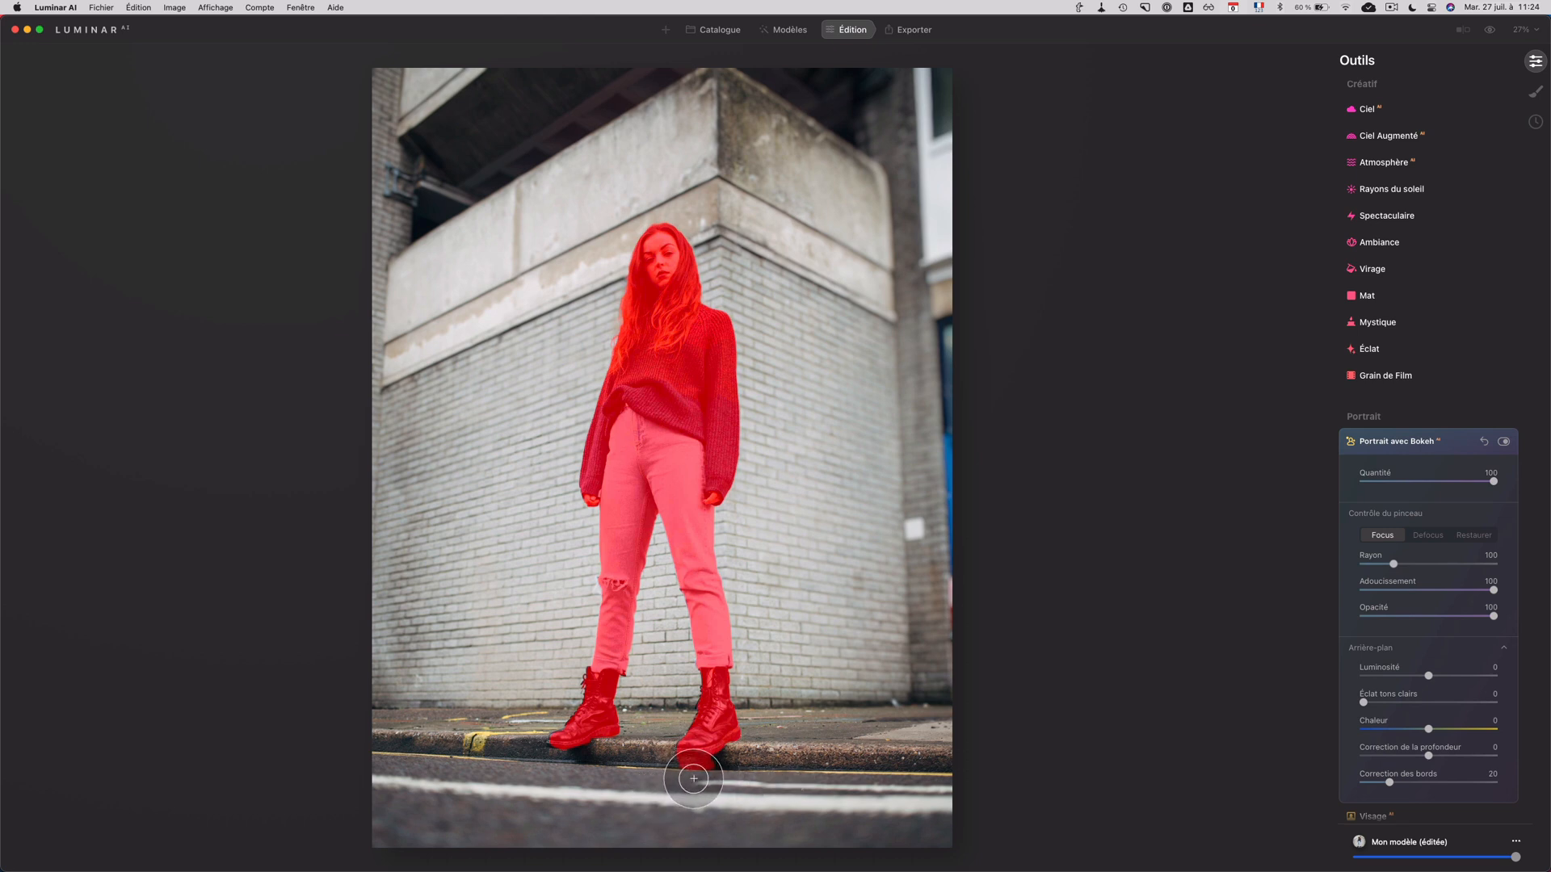
# Step: Try the Focus brush on the road below the boot nearest the kerb edge, then erase that stroke with the Restaurer brush
pyautogui.moveTo(735, 772)
pyautogui.mouseDown()
pyautogui.moveTo(680, 780)
pyautogui.moveTo(784, 760)
pyautogui.moveTo(736, 769)
pyautogui.mouseUp()
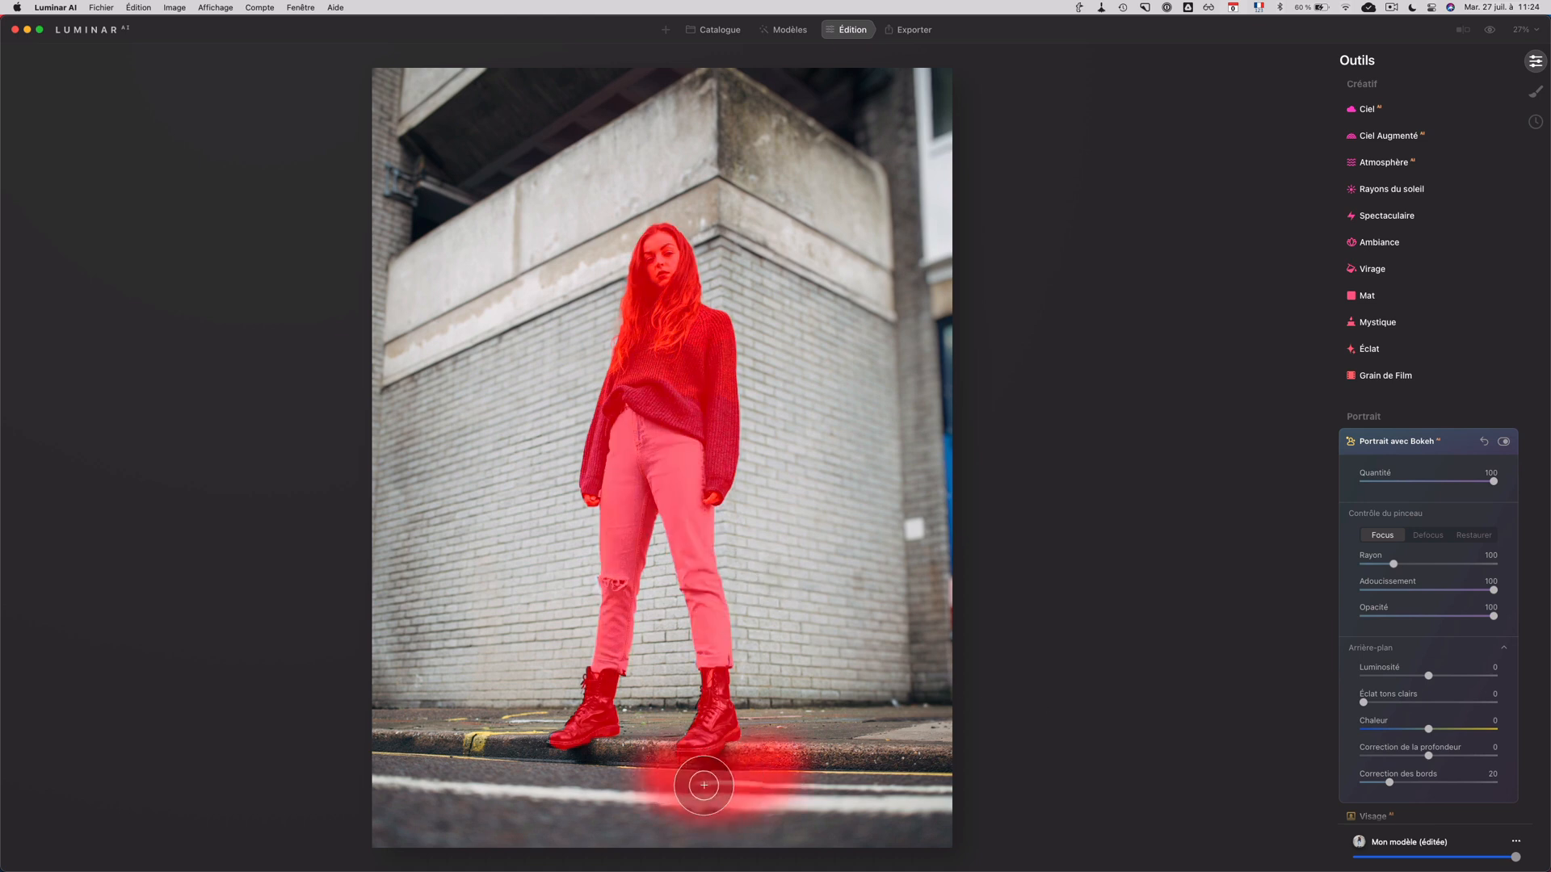
pyautogui.click(1474, 535)
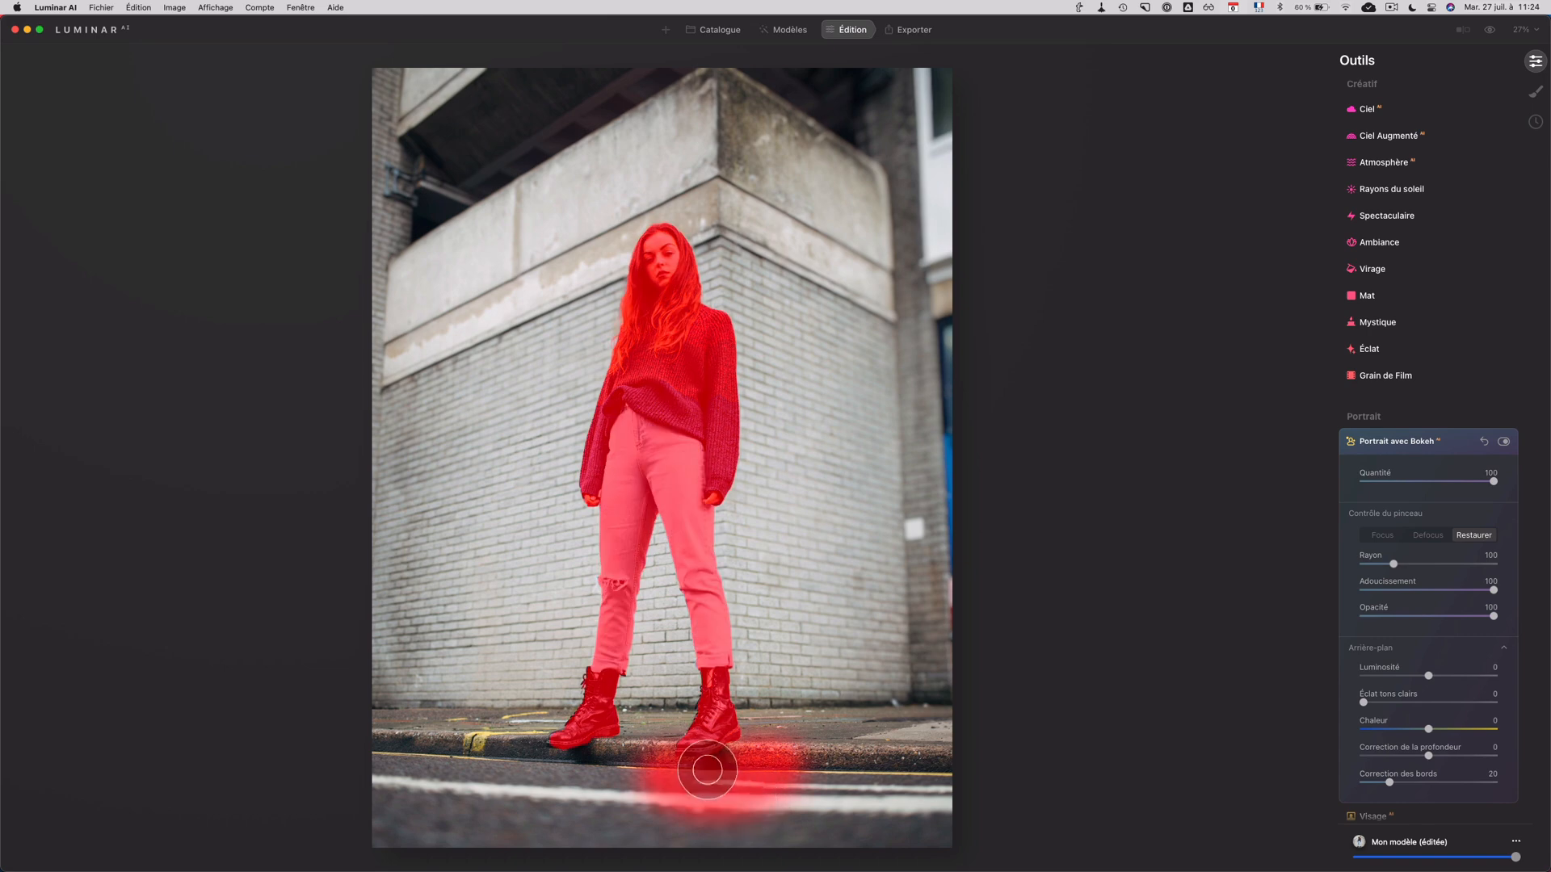
pyautogui.moveTo(703, 765)
pyautogui.mouseDown()
pyautogui.moveTo(816, 767)
pyautogui.moveTo(715, 803)
pyautogui.moveTo(657, 796)
pyautogui.moveTo(718, 749)
pyautogui.moveTo(649, 777)
pyautogui.moveTo(692, 766)
pyautogui.mouseUp()
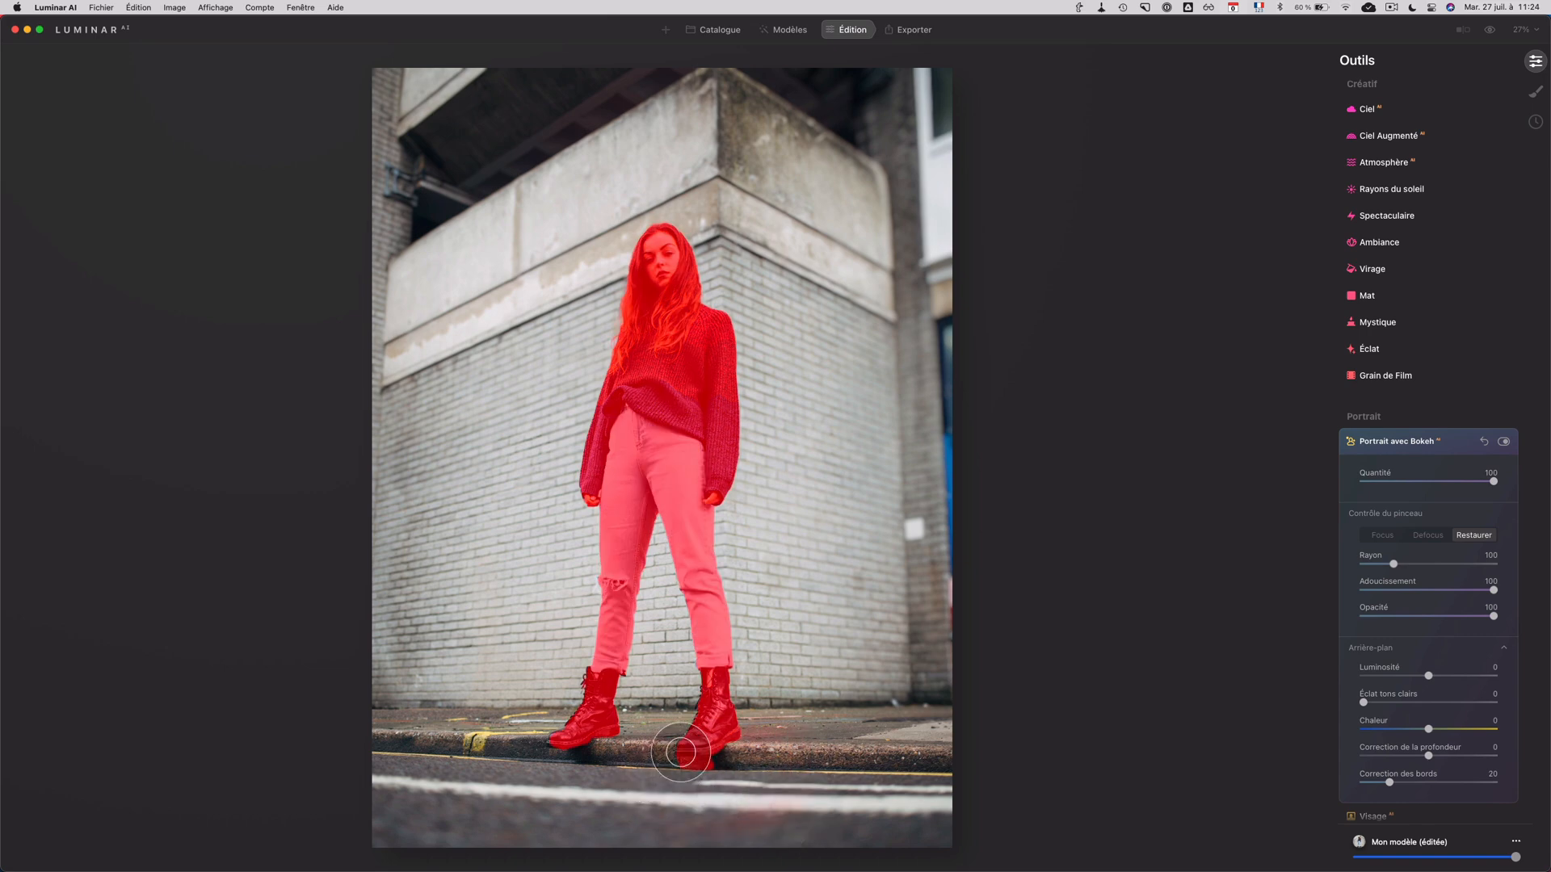
# Step: Check the boots up close, then set the background's Correction de la profondeur to -100
pyautogui.scroll(3, 681, 737)
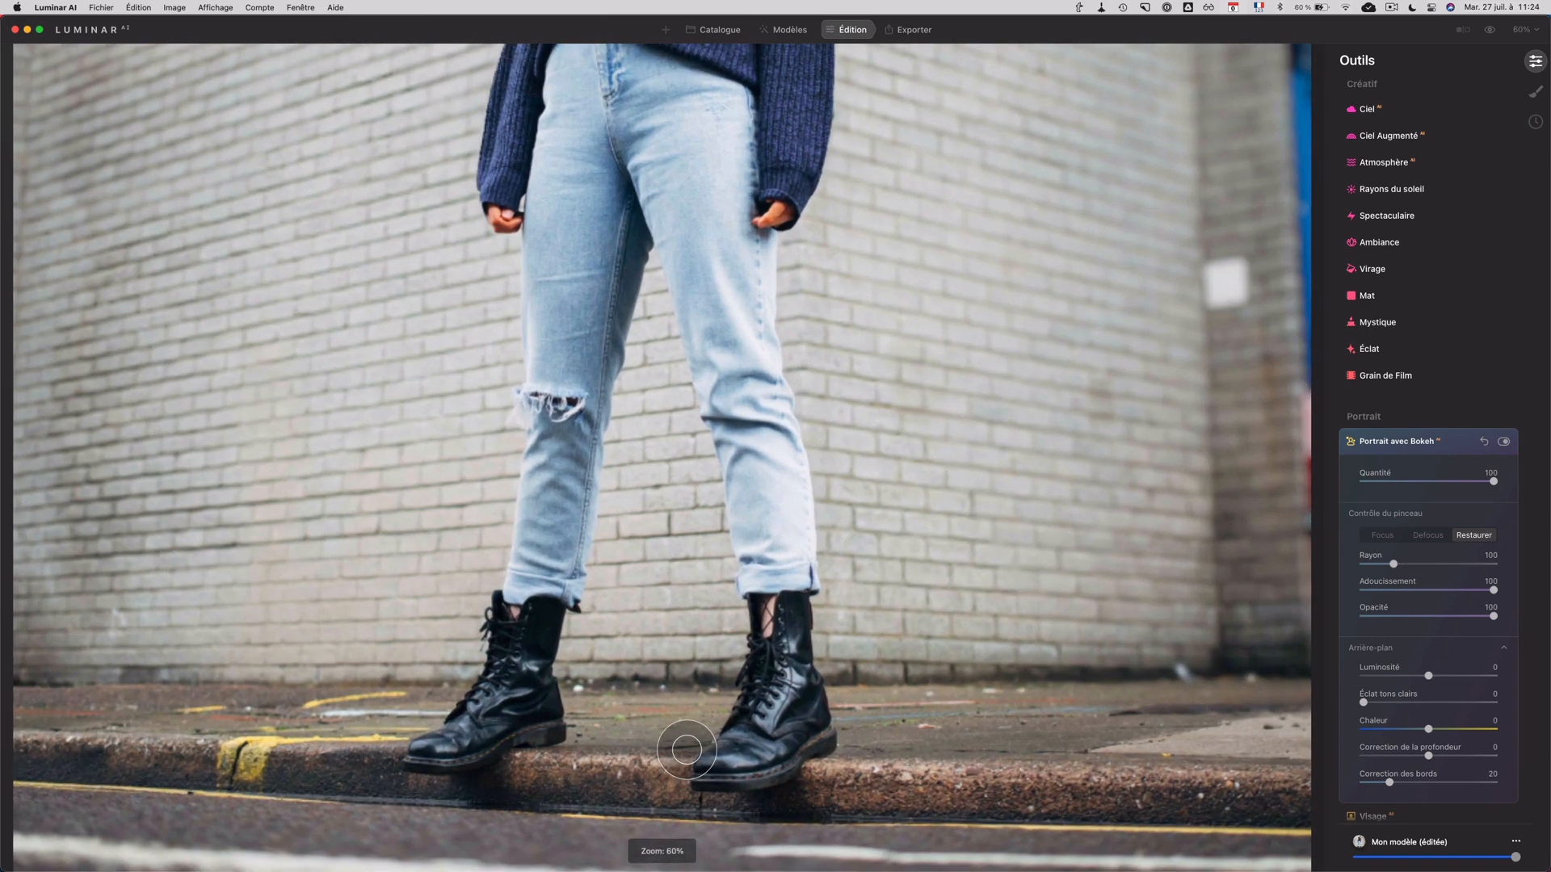
pyautogui.click(1428, 536)
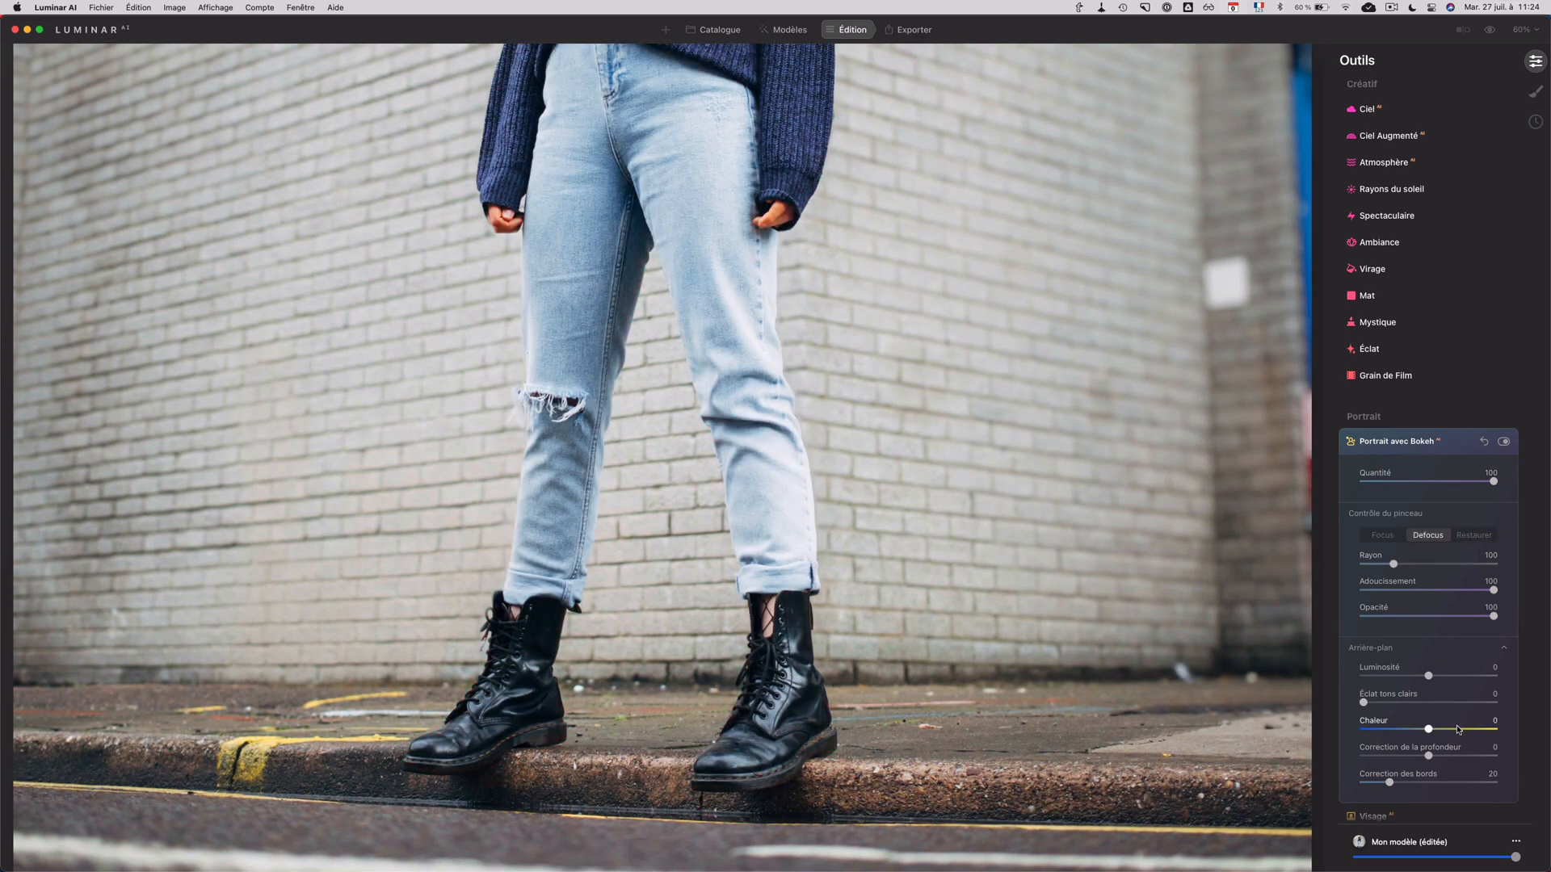
pyautogui.scroll(-3, 893, 512)
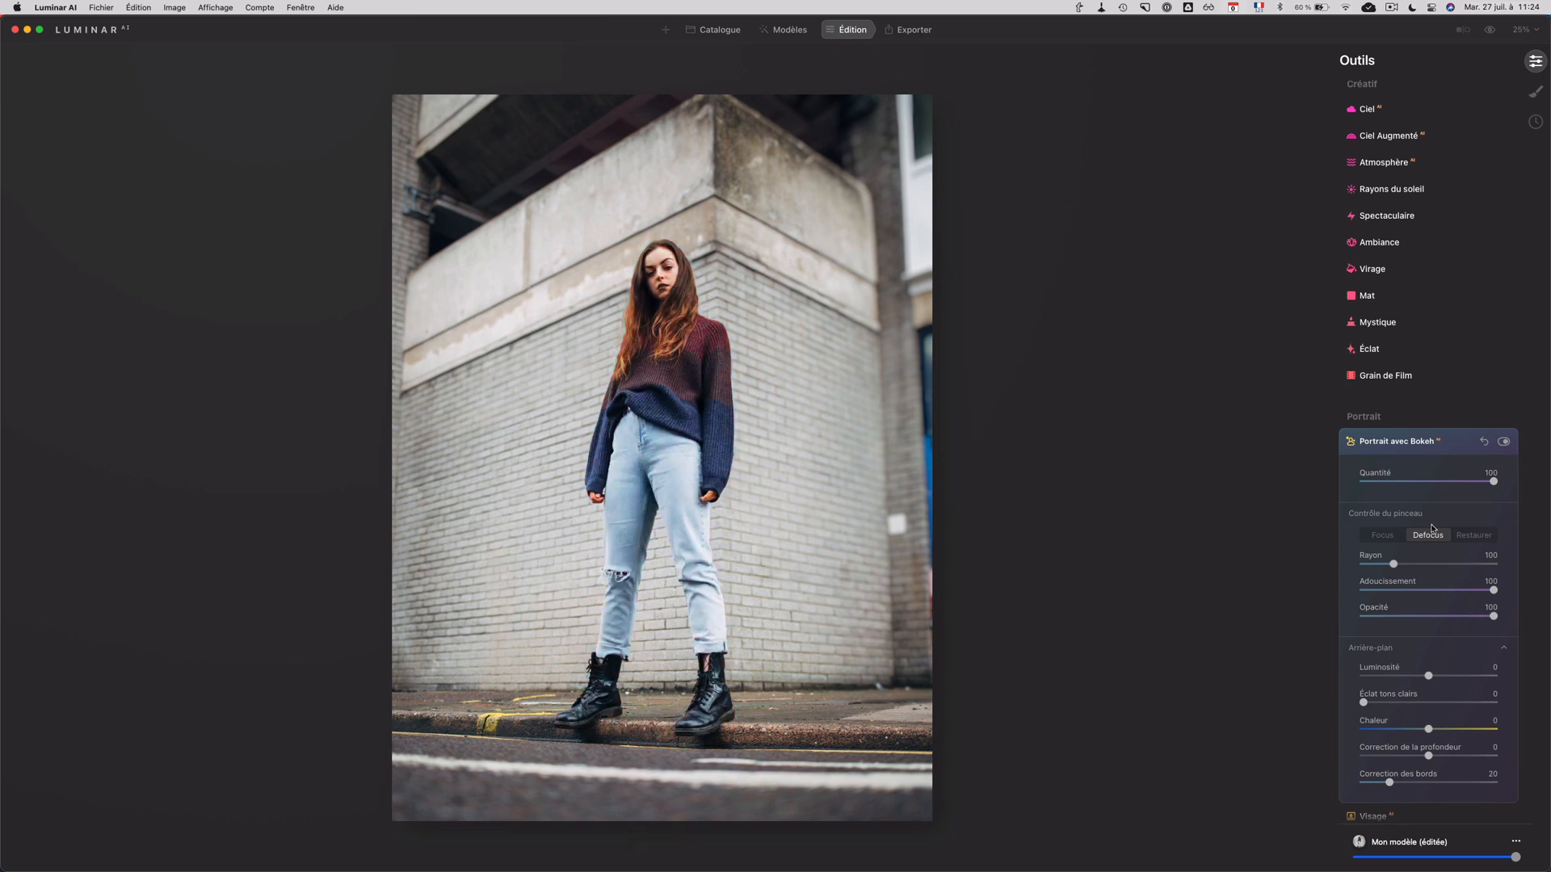
pyautogui.moveTo(1414, 757); pyautogui.dragTo(1343, 763)
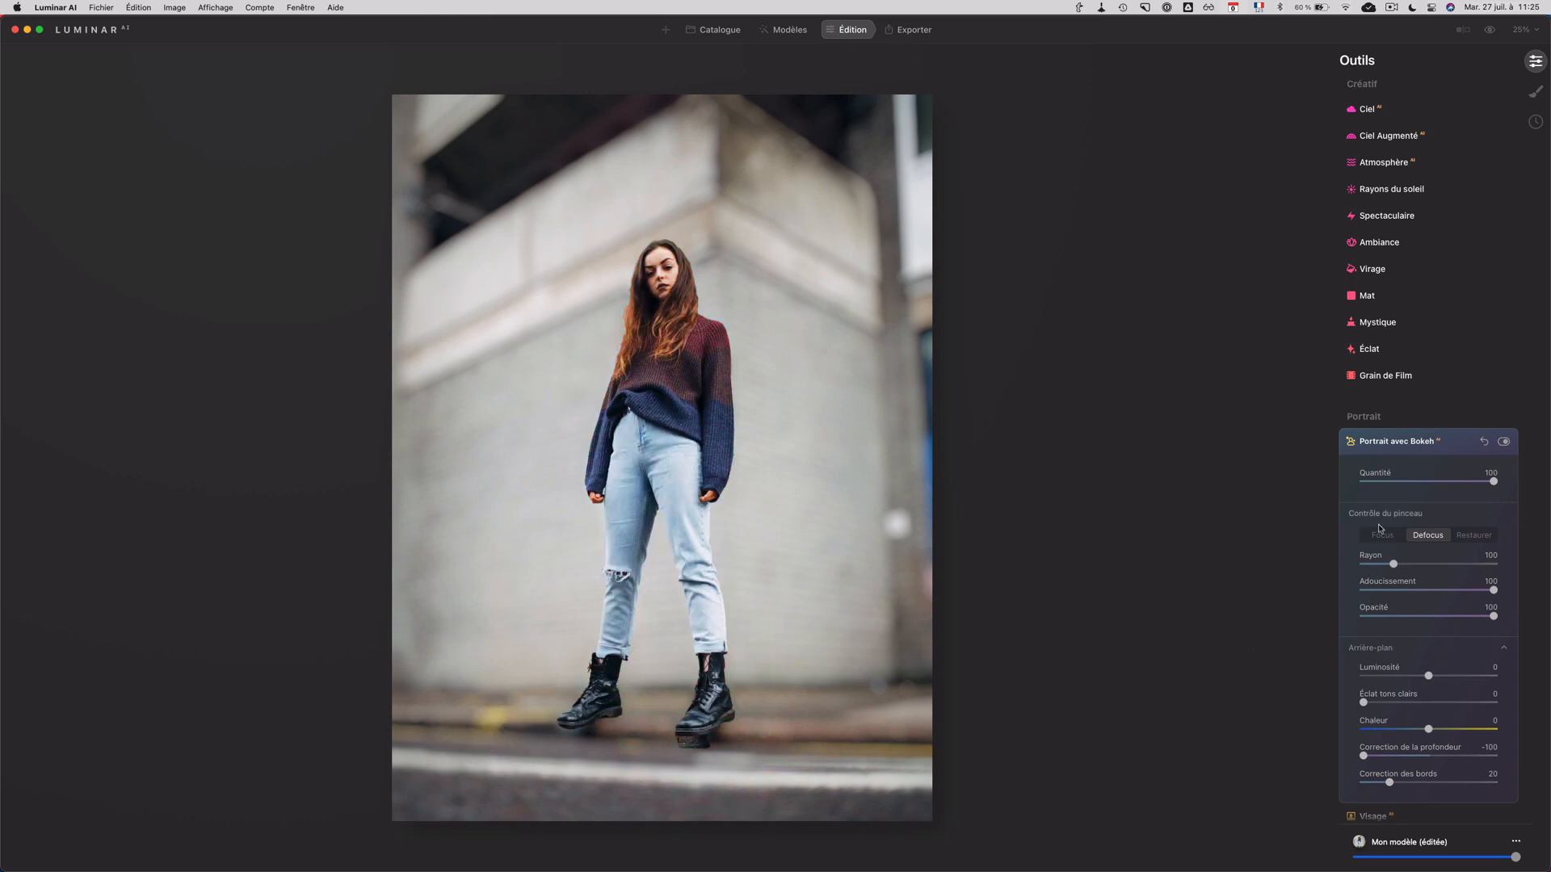
# Step: Bring the pavement and road around the boots into focus with the Focus brush, and blur the nearest strip of road with Defocus
pyautogui.click(1380, 533)
pyautogui.click(416, 734)
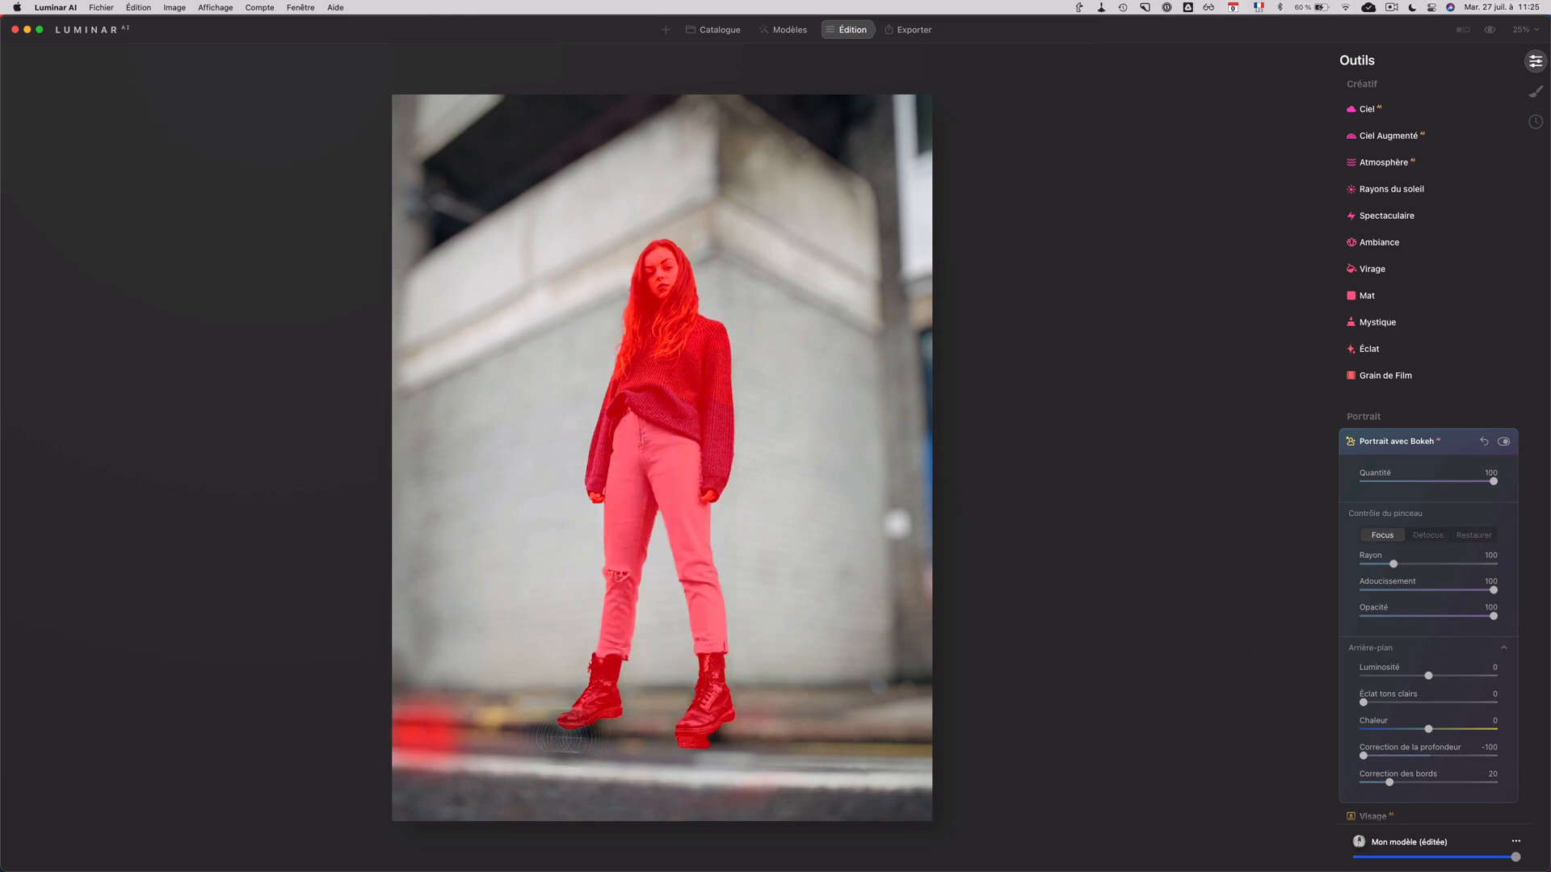
pyautogui.moveTo(565, 738)
pyautogui.mouseDown()
pyautogui.moveTo(959, 750)
pyautogui.moveTo(884, 785)
pyautogui.moveTo(912, 796)
pyautogui.moveTo(457, 776)
pyautogui.moveTo(859, 765)
pyautogui.moveTo(913, 801)
pyautogui.moveTo(731, 804)
pyautogui.mouseUp()
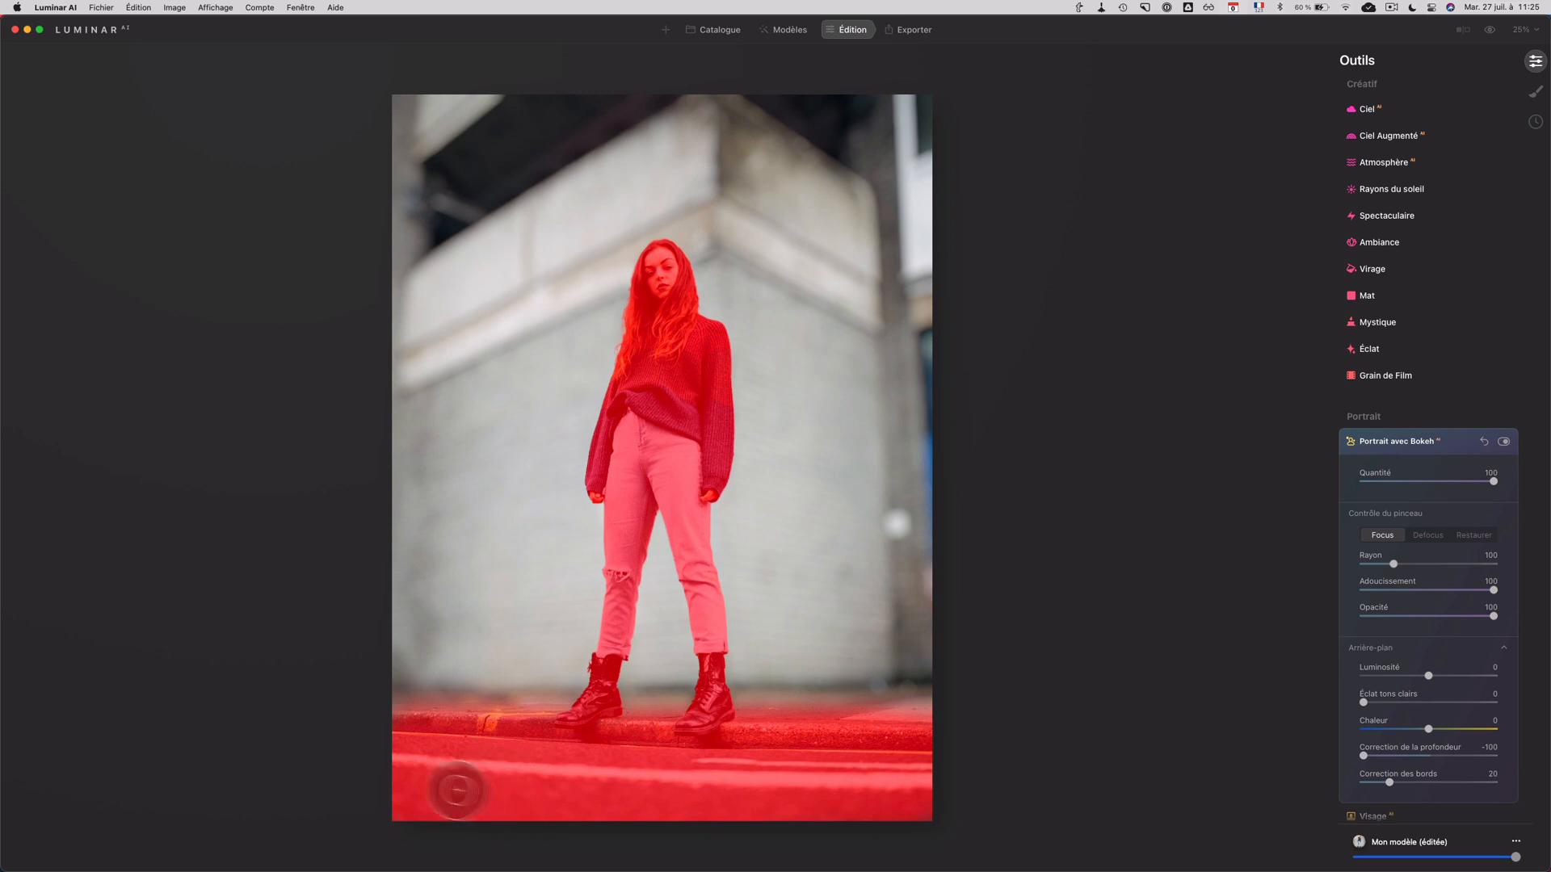
pyautogui.click(1427, 535)
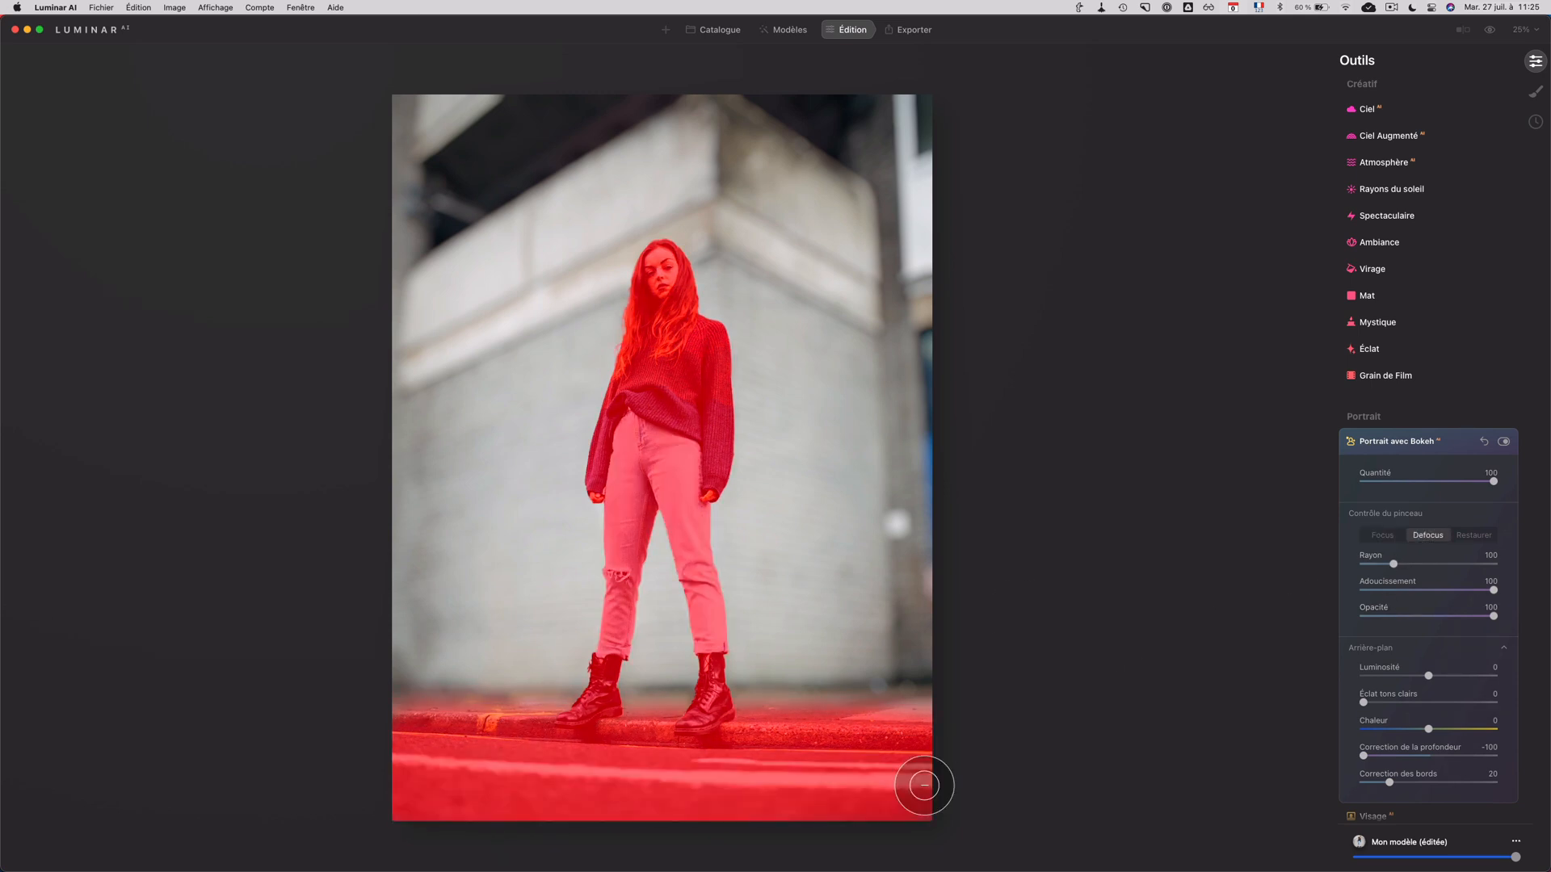
pyautogui.moveTo(921, 783); pyautogui.dragTo(755, 806)
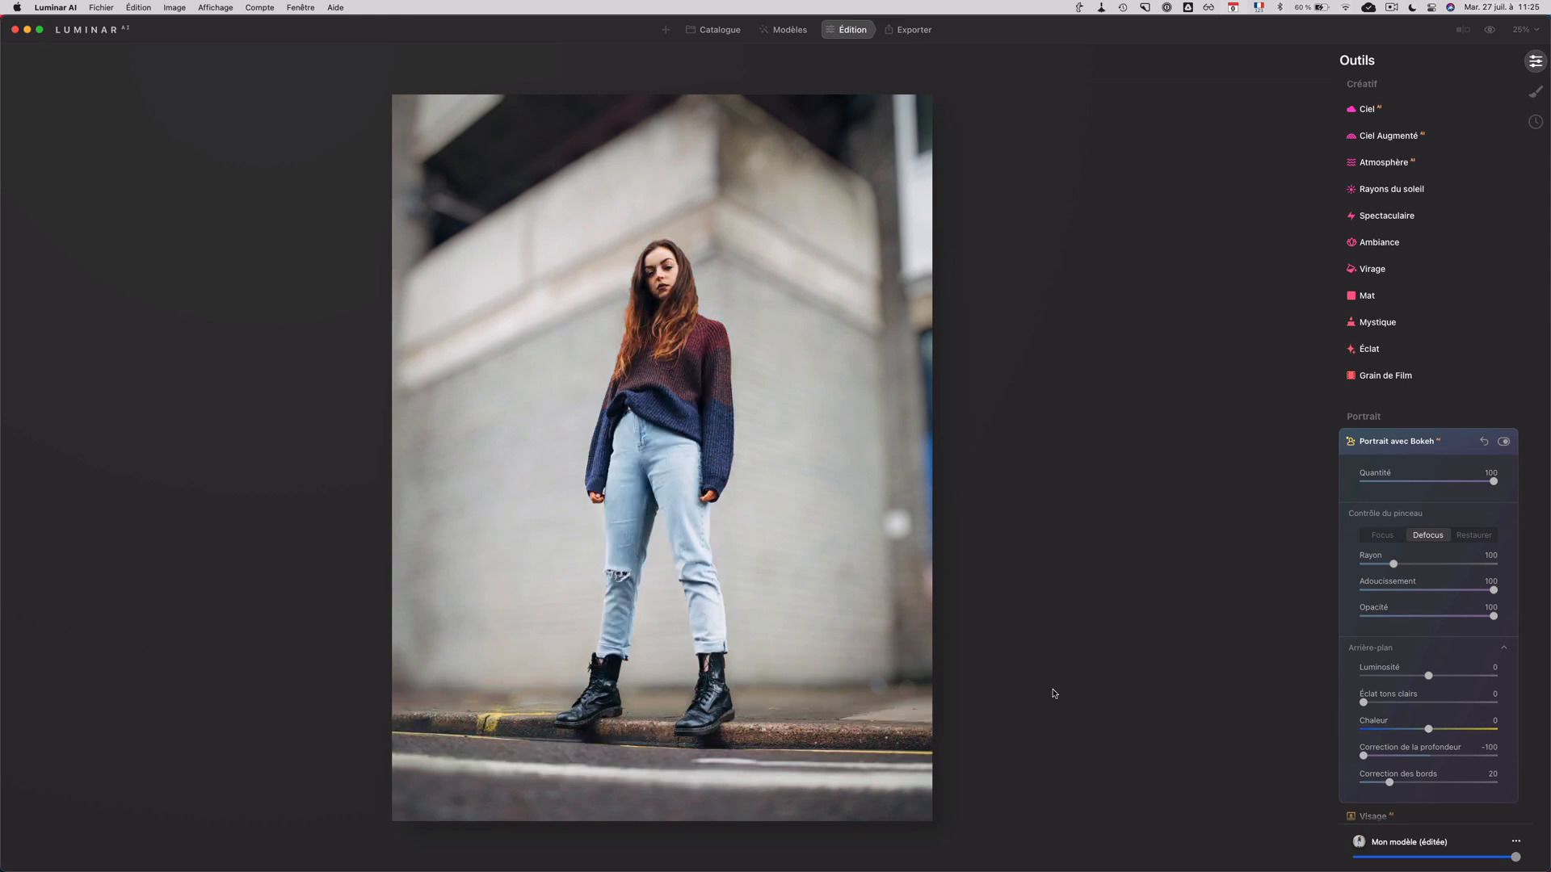
# Step: Darken and warm the background by setting Luminosité to -100 and Chaleur to 36
pyautogui.click(1383, 536)
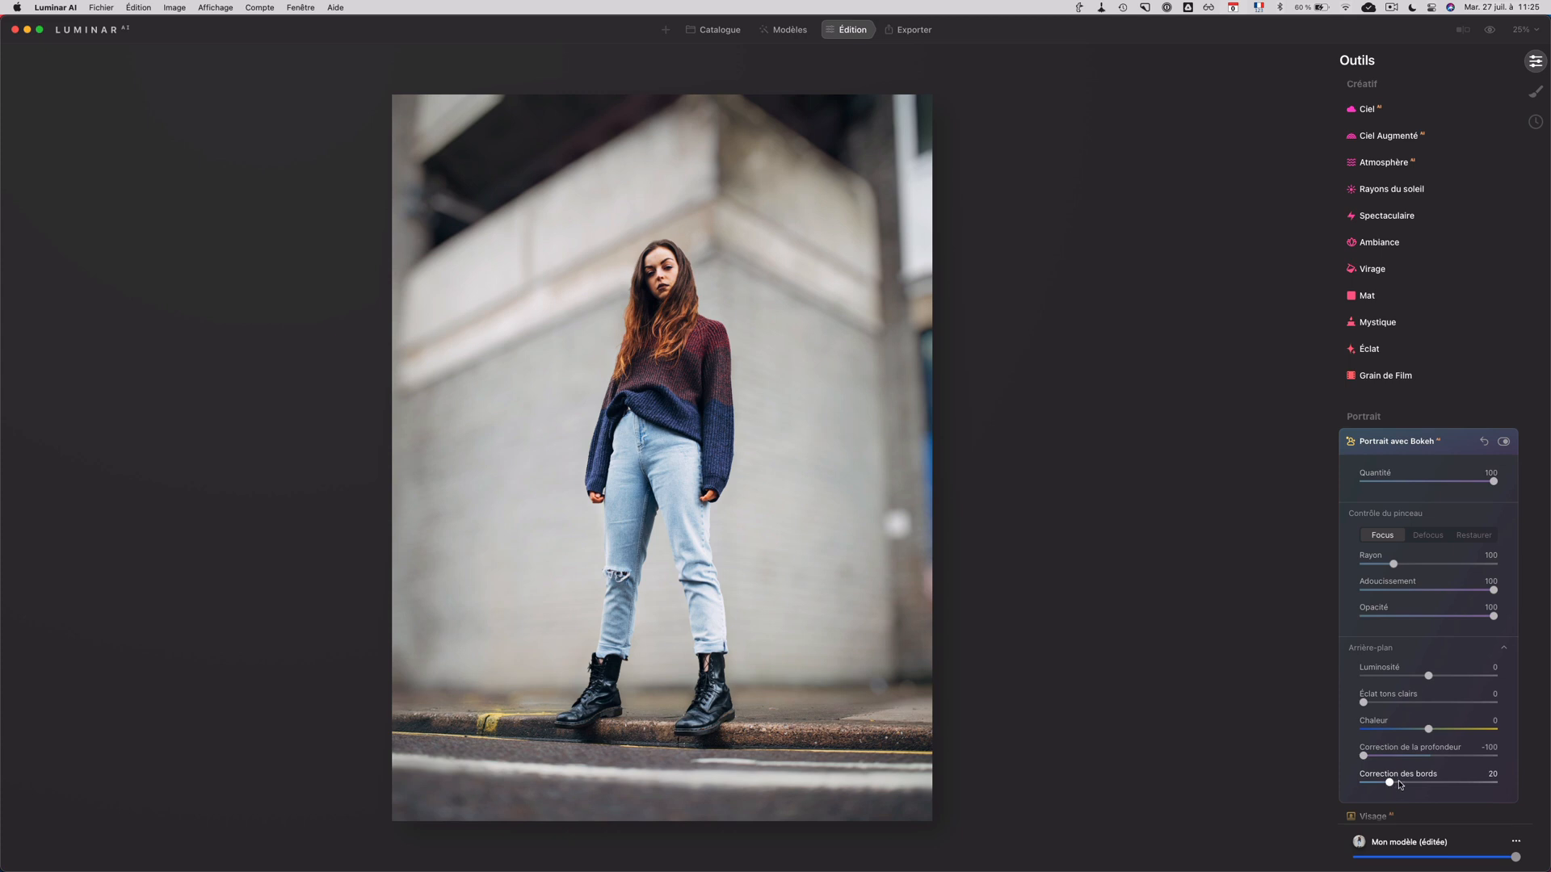
pyautogui.moveTo(1405, 683); pyautogui.dragTo(1346, 684)
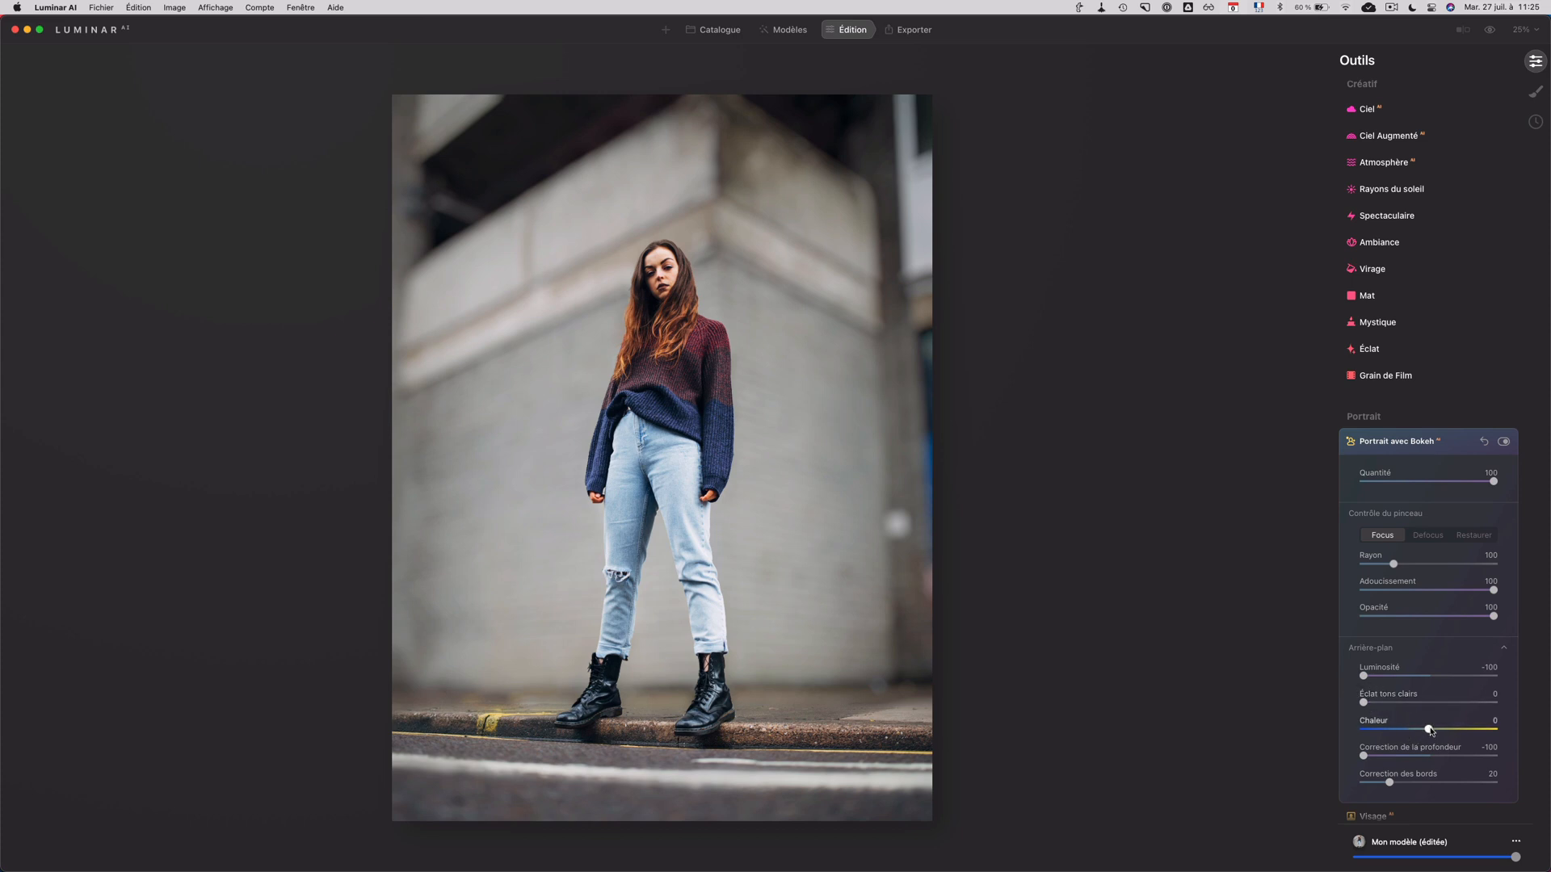
pyautogui.moveTo(1430, 730); pyautogui.dragTo(1451, 732)
# Step: Compare the standing woman's photo before and after the bokeh and background adjustments
pyautogui.click(1490, 31)
pyautogui.click(1490, 30)
pyautogui.click(1490, 31)
pyautogui.click(1490, 30)
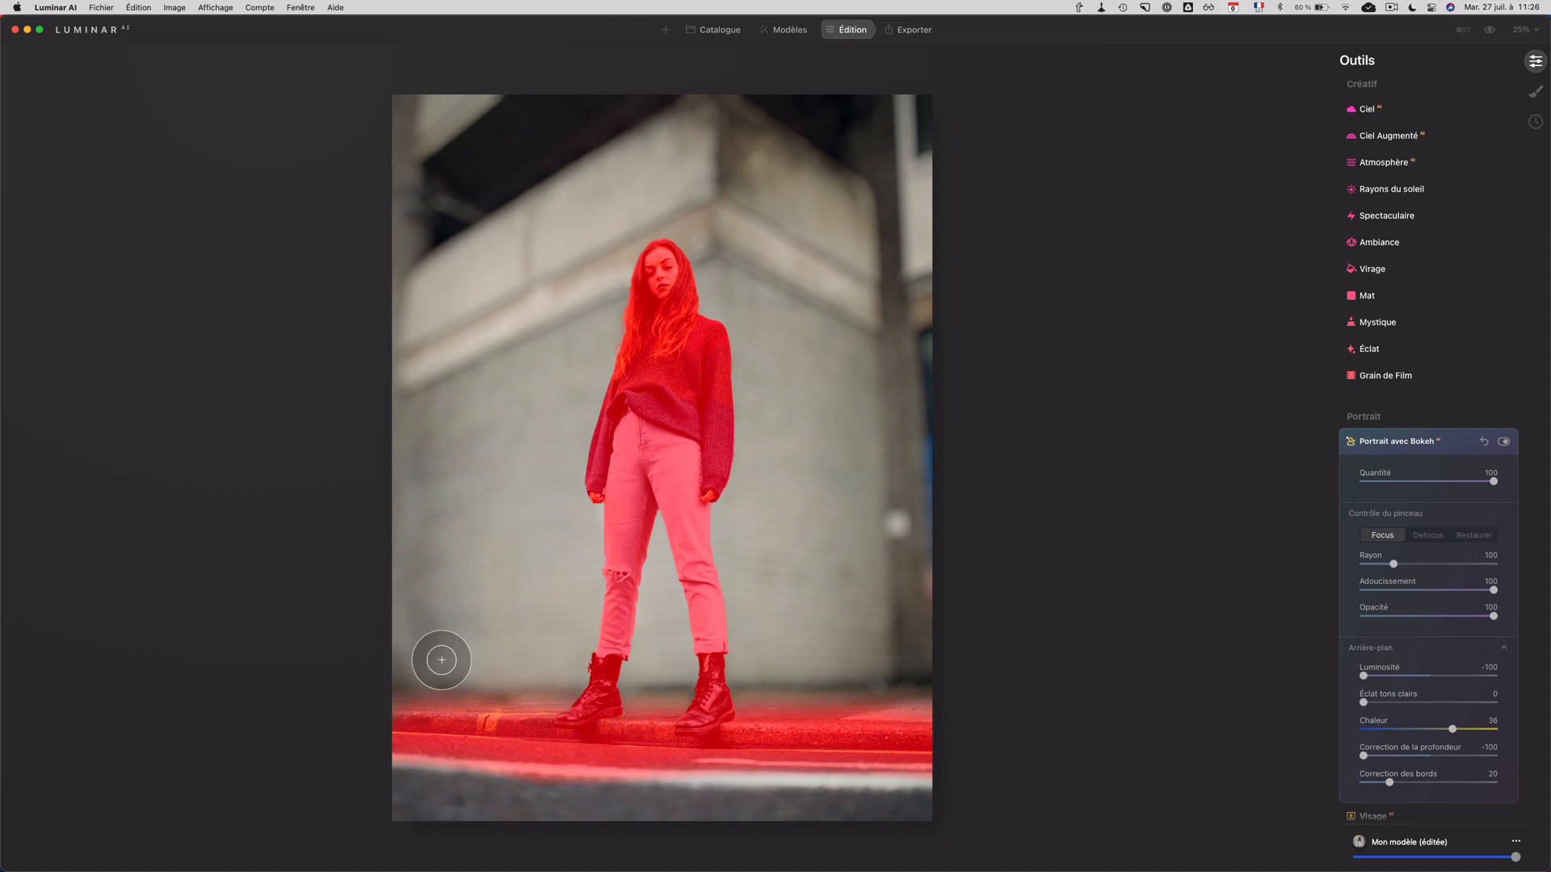
# Step: Extend the in-focus area over the white road line with the Focus brush, then return to the catalogue
pyautogui.moveTo(918, 751)
pyautogui.mouseDown()
pyautogui.moveTo(654, 764)
pyautogui.moveTo(393, 738)
pyautogui.moveTo(956, 760)
pyautogui.moveTo(731, 768)
pyautogui.mouseUp()
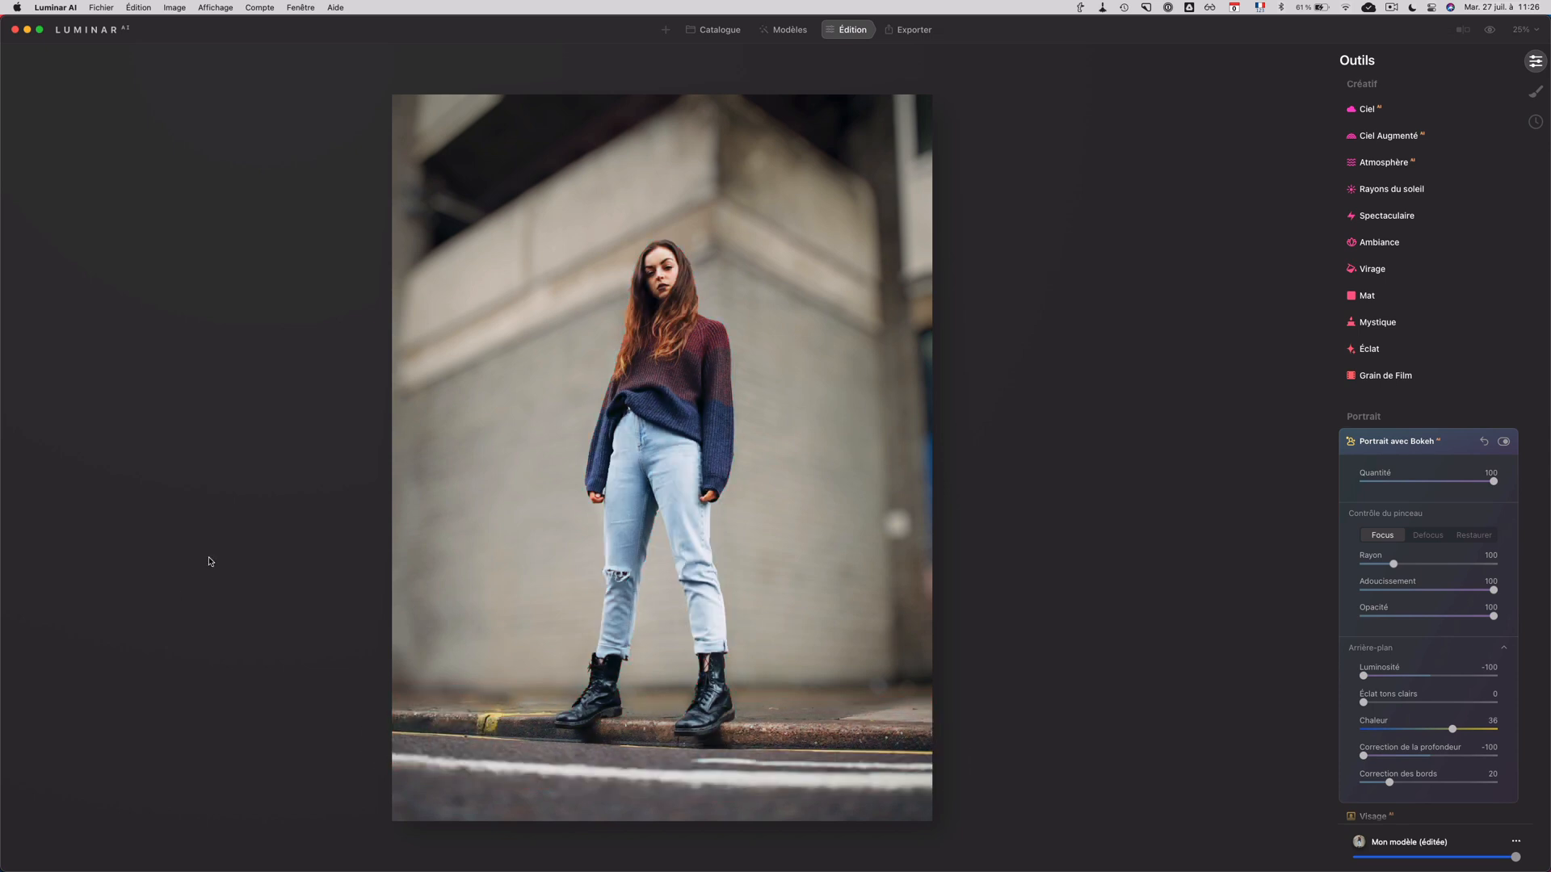
pyautogui.press('super+1')
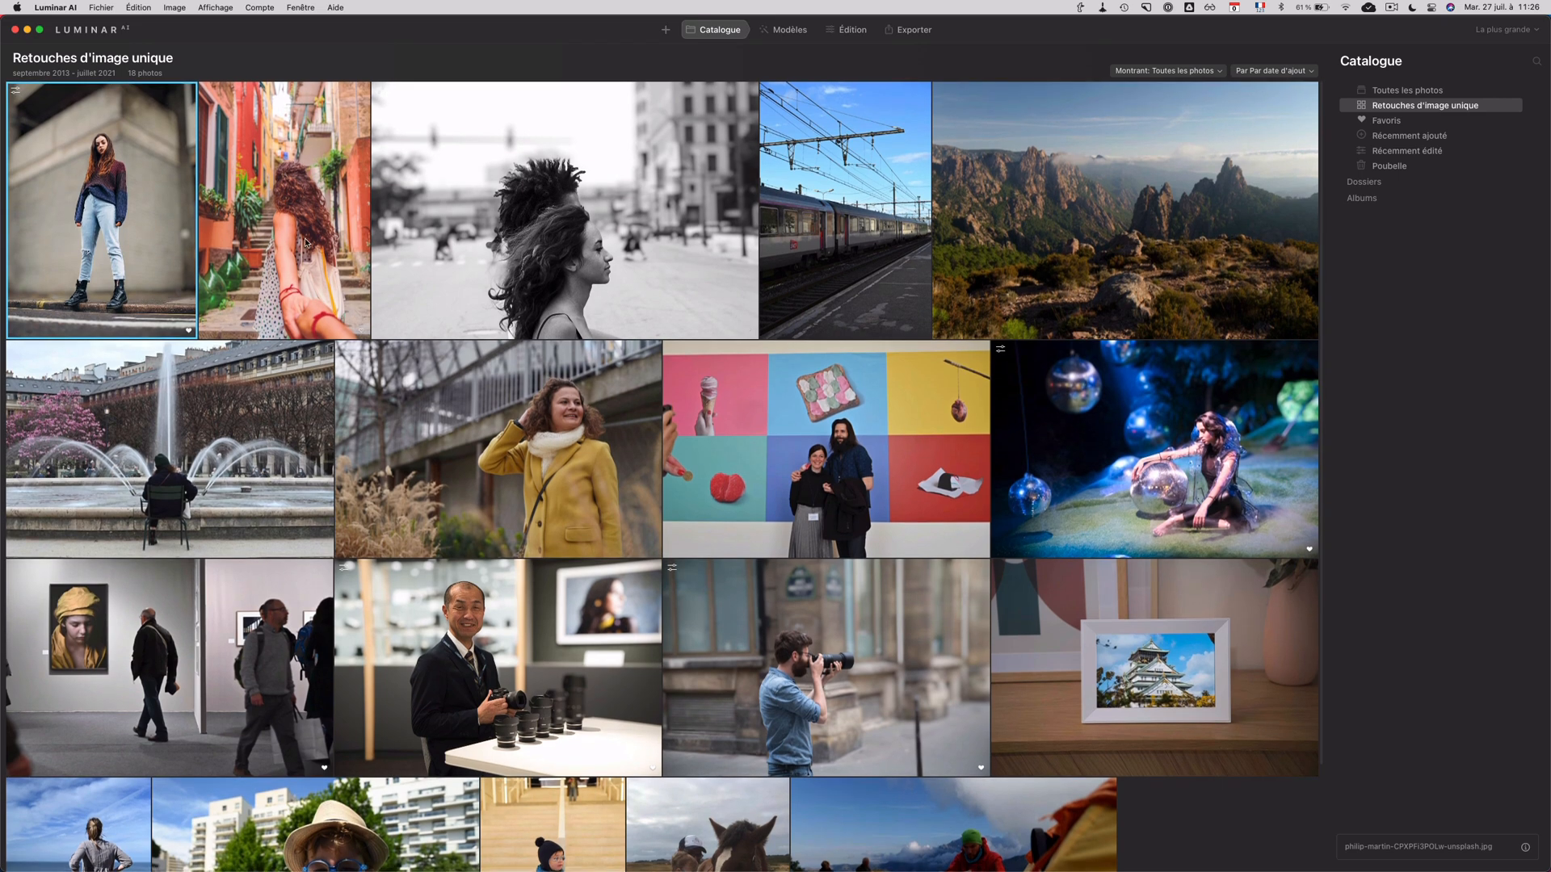
# Step: Open the exhibition photo with the walking visitors for editing and set Portrait avec Bokeh Quantité to 100
pyautogui.doubleClick(198, 631)
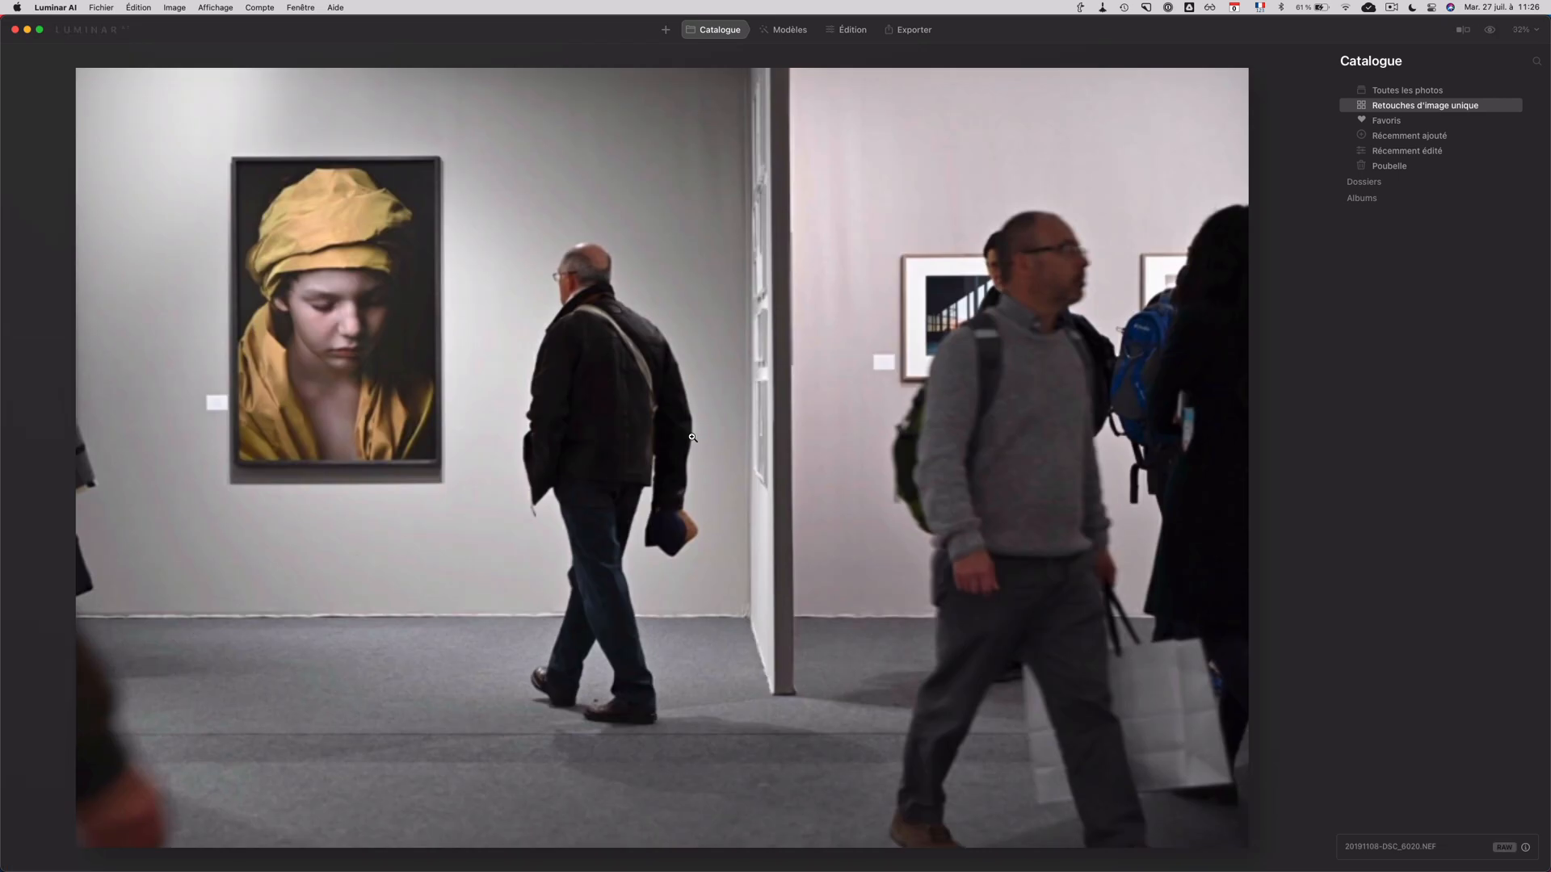
pyautogui.click(846, 36)
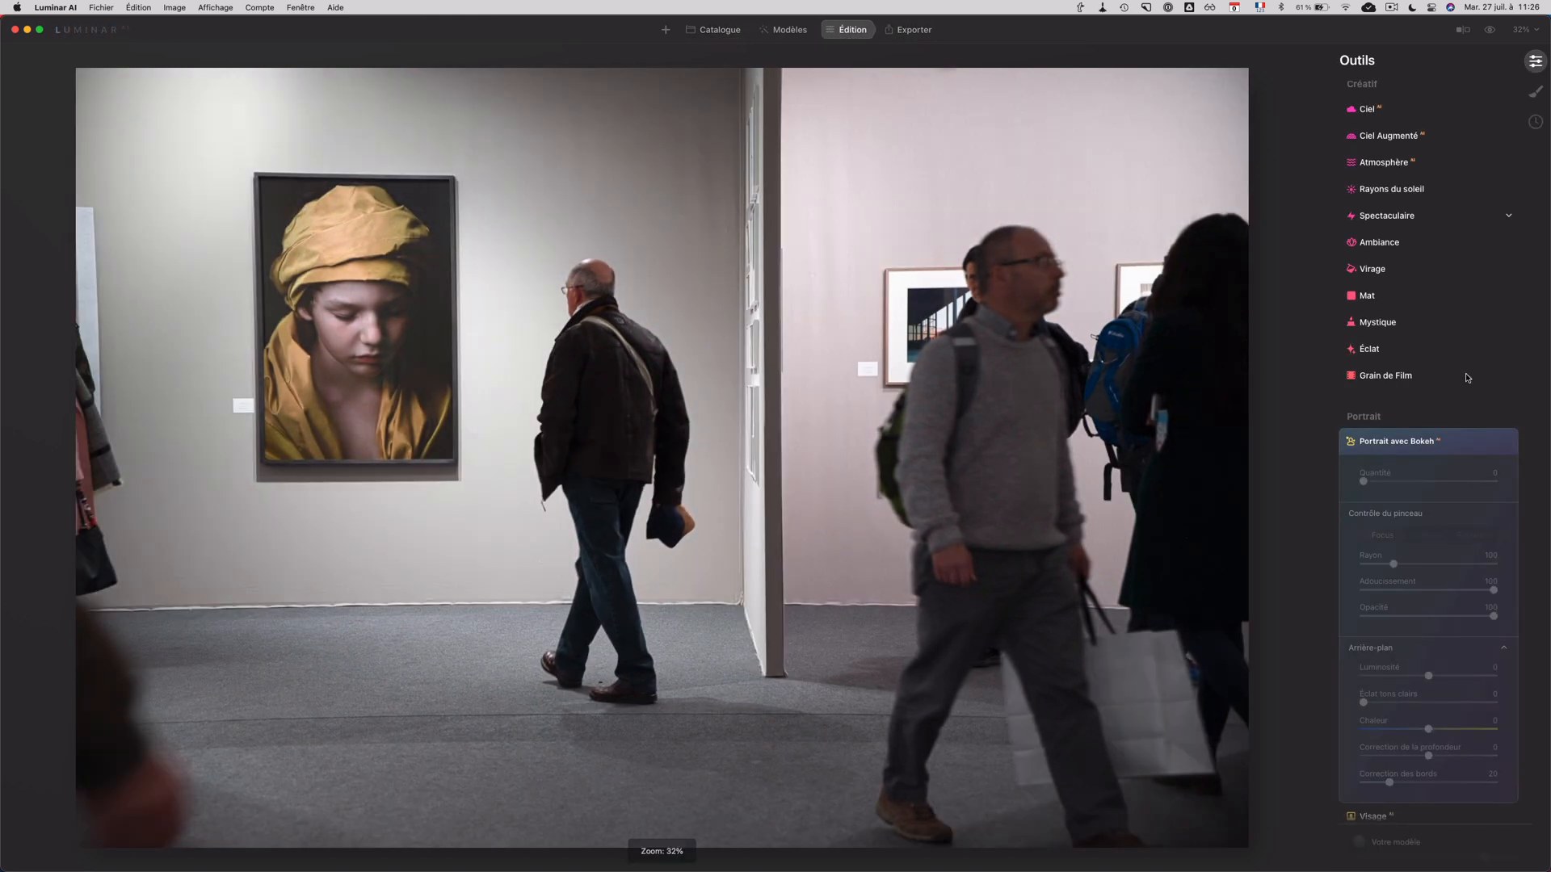
pyautogui.moveTo(1365, 511); pyautogui.dragTo(1523, 502)
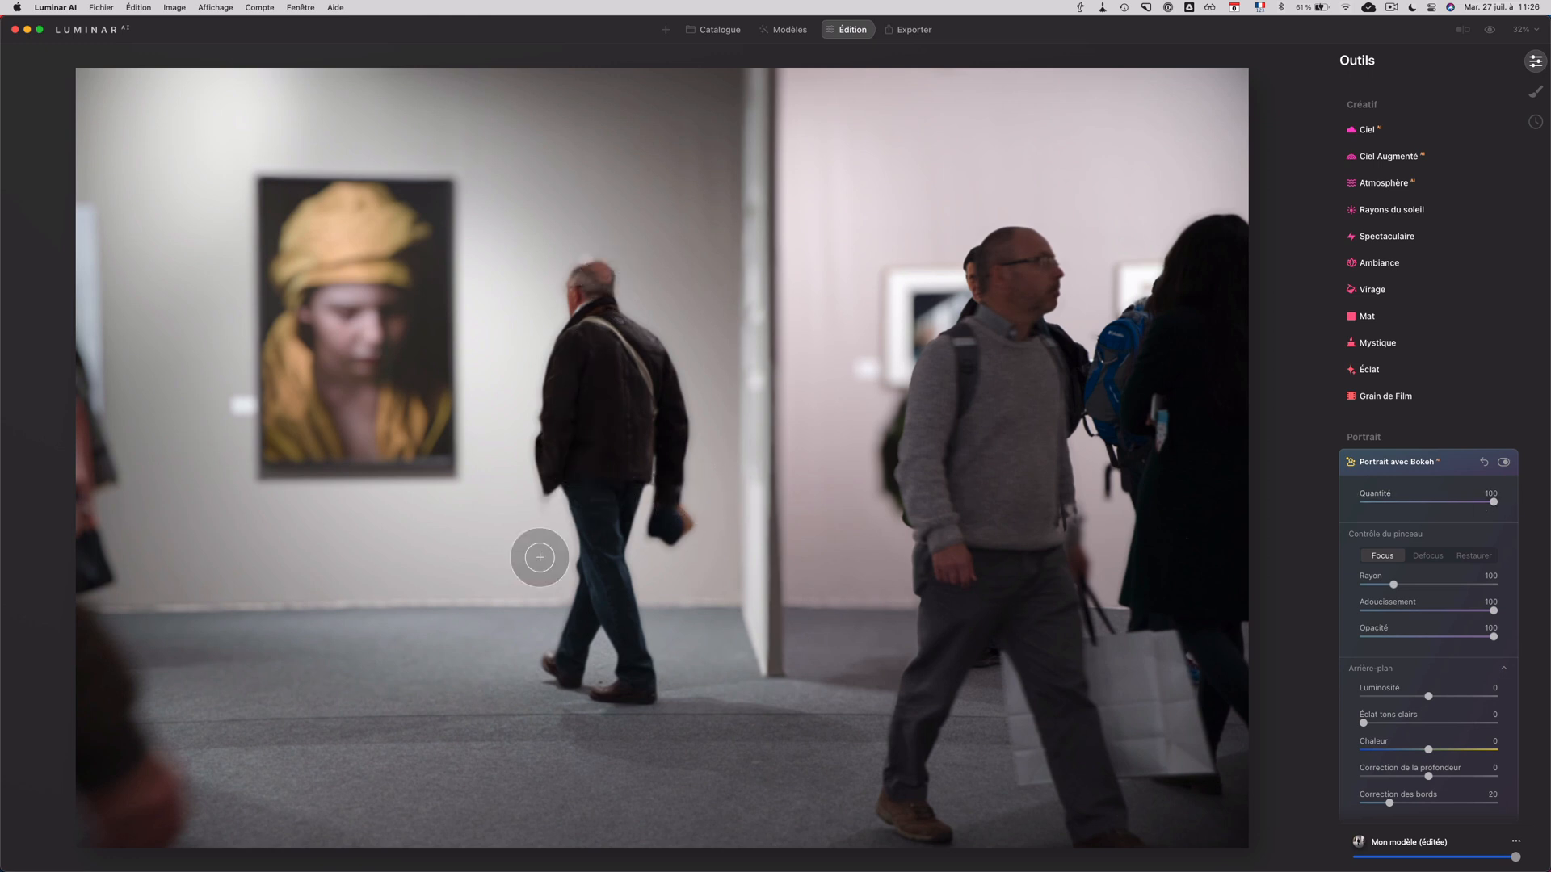
pyautogui.click(1003, 519)
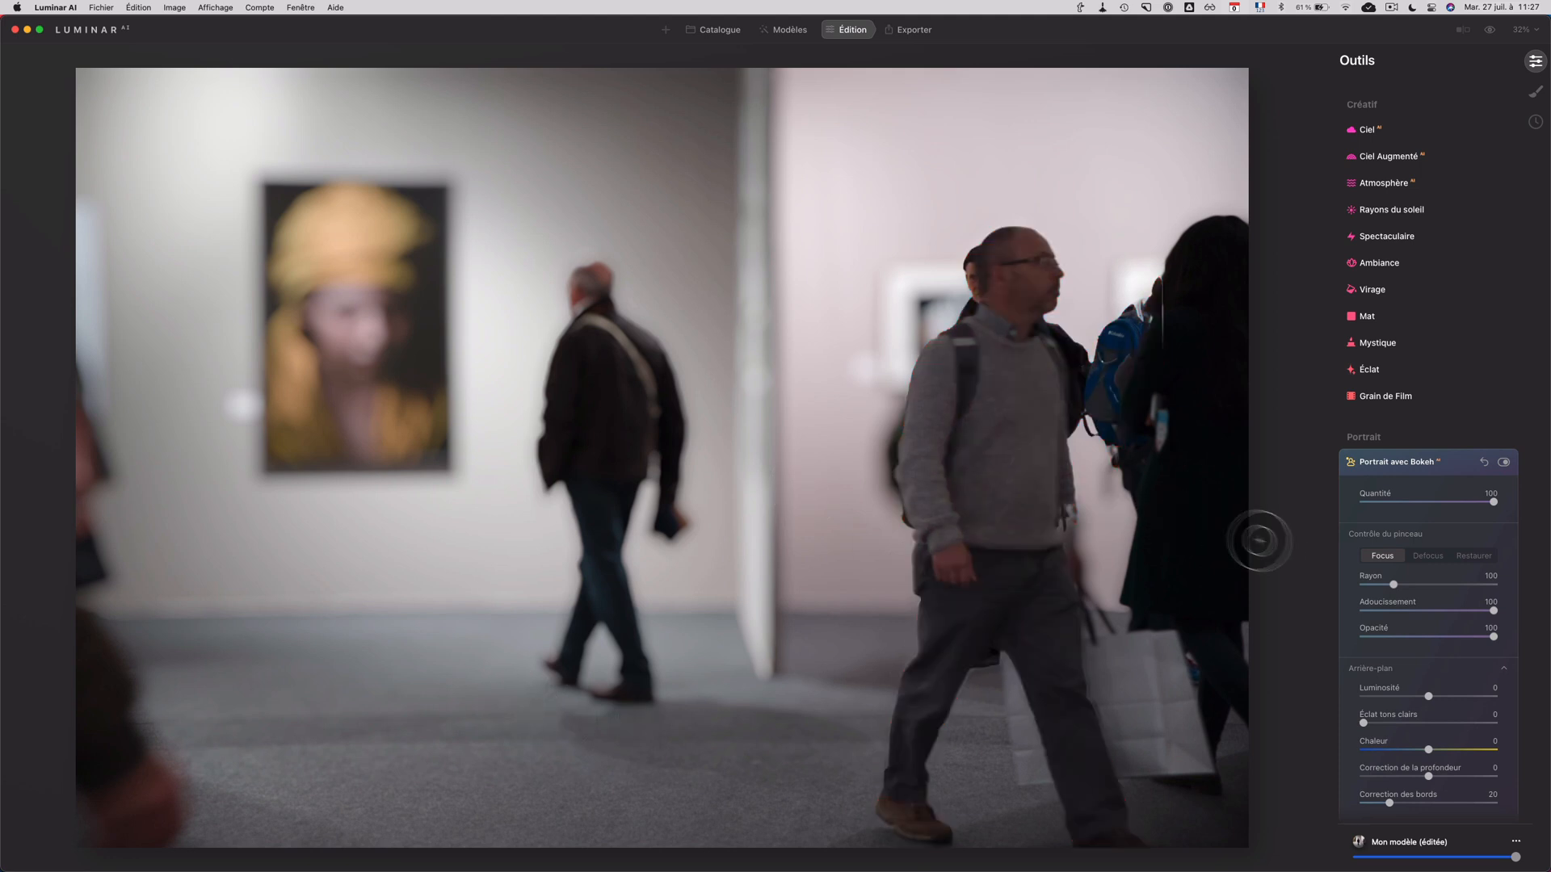
# Step: Compare the exhibition photo before and after the bokeh effect
pyautogui.click(1490, 30)
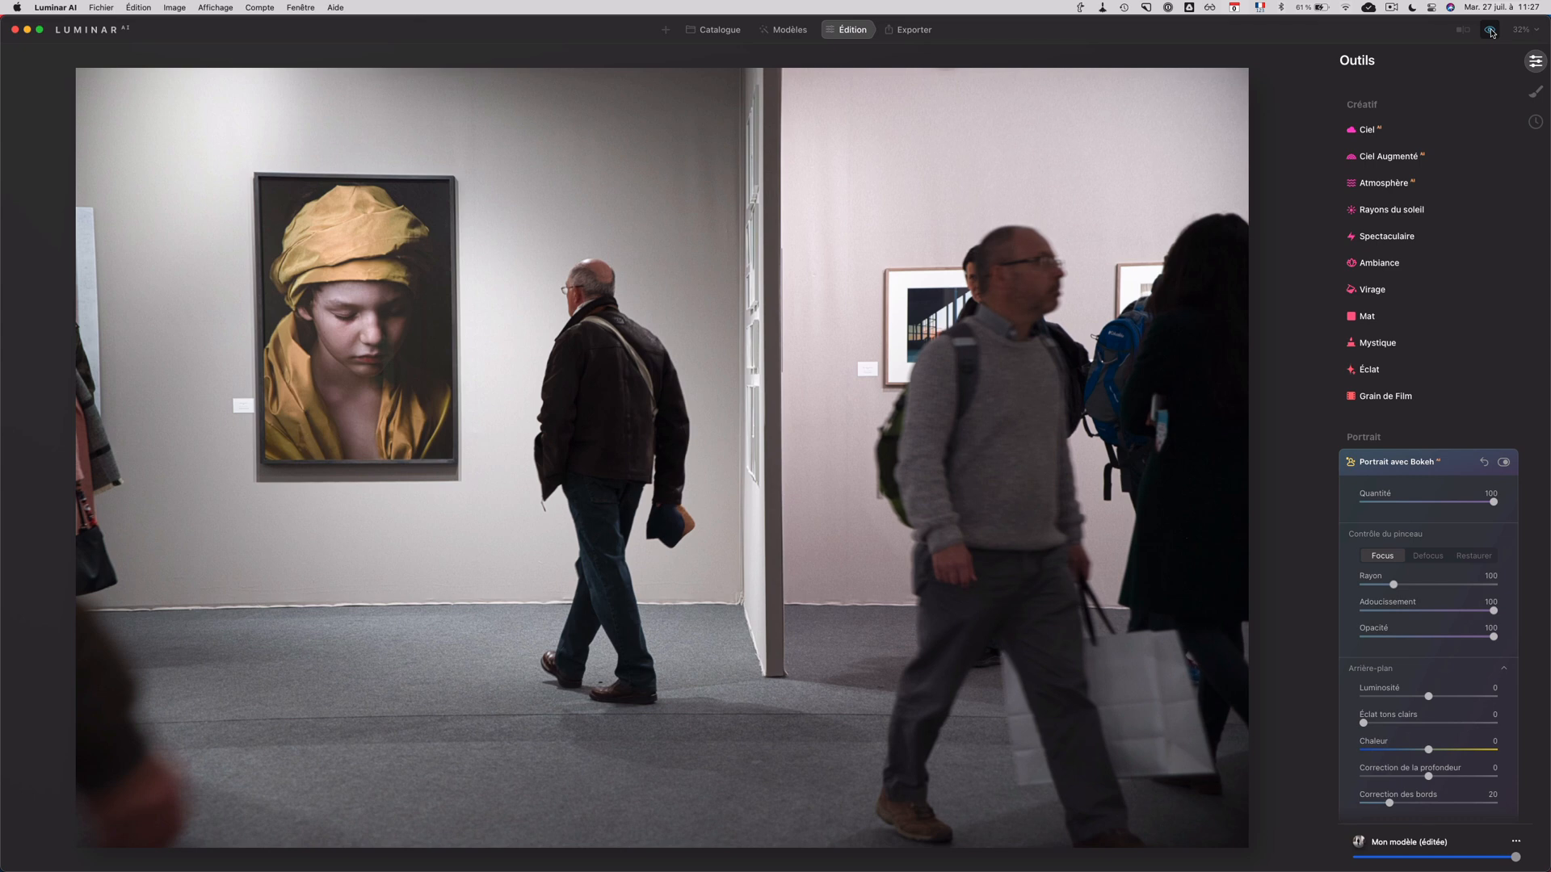
pyautogui.click(1490, 30)
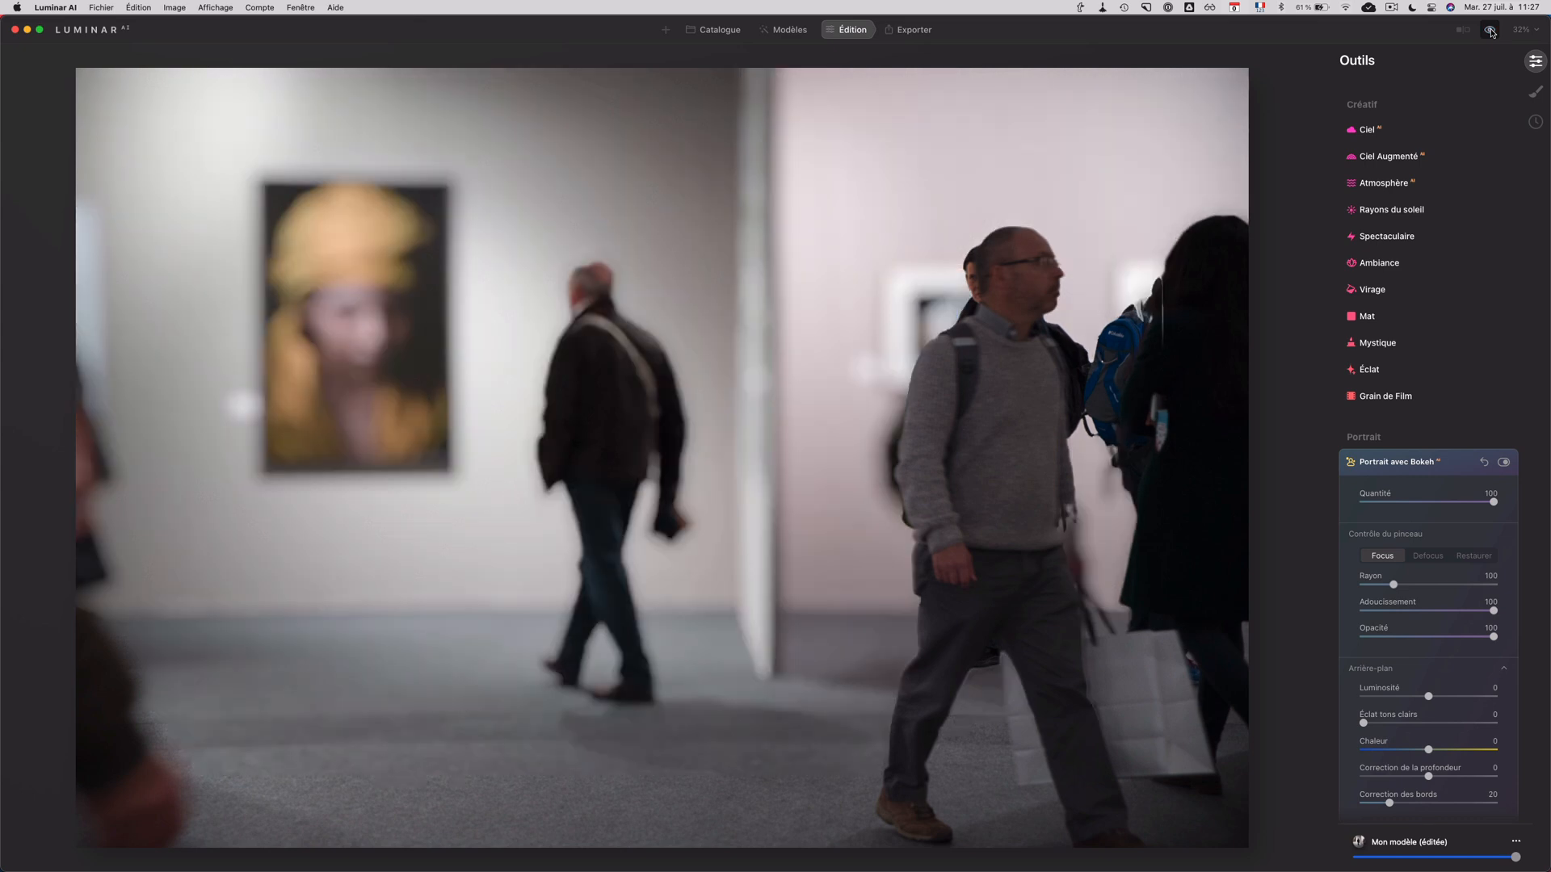
# Step: Blur the foreground man in the grey sweater with the Defocus brush, enlarging its Rayon to 287 for the remaining areas
pyautogui.click(1428, 556)
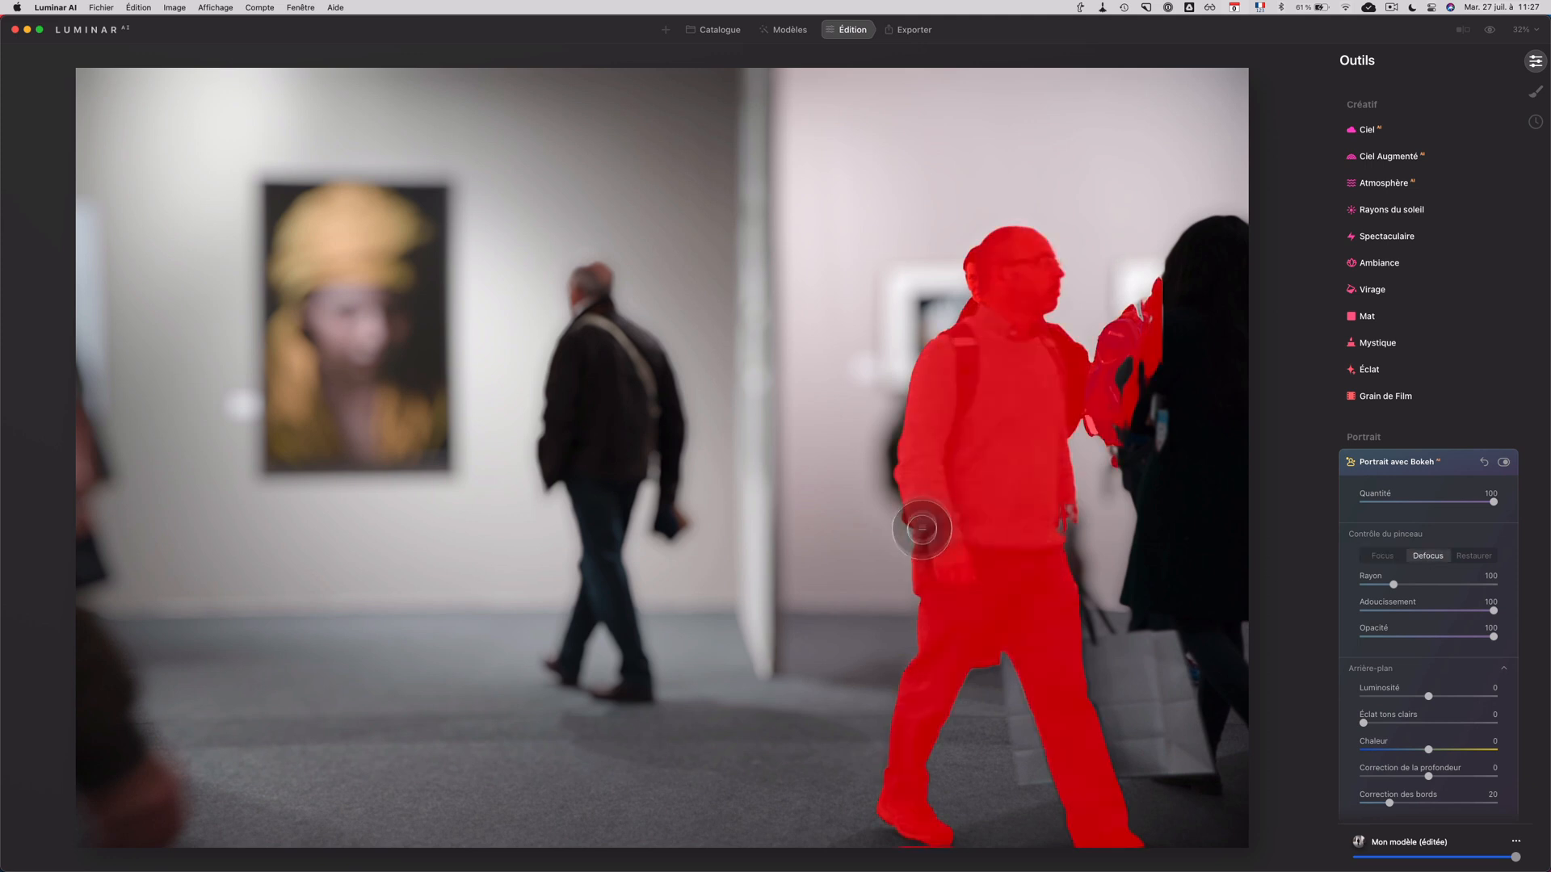
pyautogui.moveTo(920, 525)
pyautogui.mouseDown()
pyautogui.moveTo(983, 378)
pyautogui.moveTo(990, 604)
pyautogui.moveTo(1026, 308)
pyautogui.moveTo(946, 457)
pyautogui.moveTo(1066, 234)
pyautogui.moveTo(1086, 242)
pyautogui.moveTo(997, 267)
pyautogui.moveTo(1191, 338)
pyautogui.moveTo(1006, 434)
pyautogui.mouseUp()
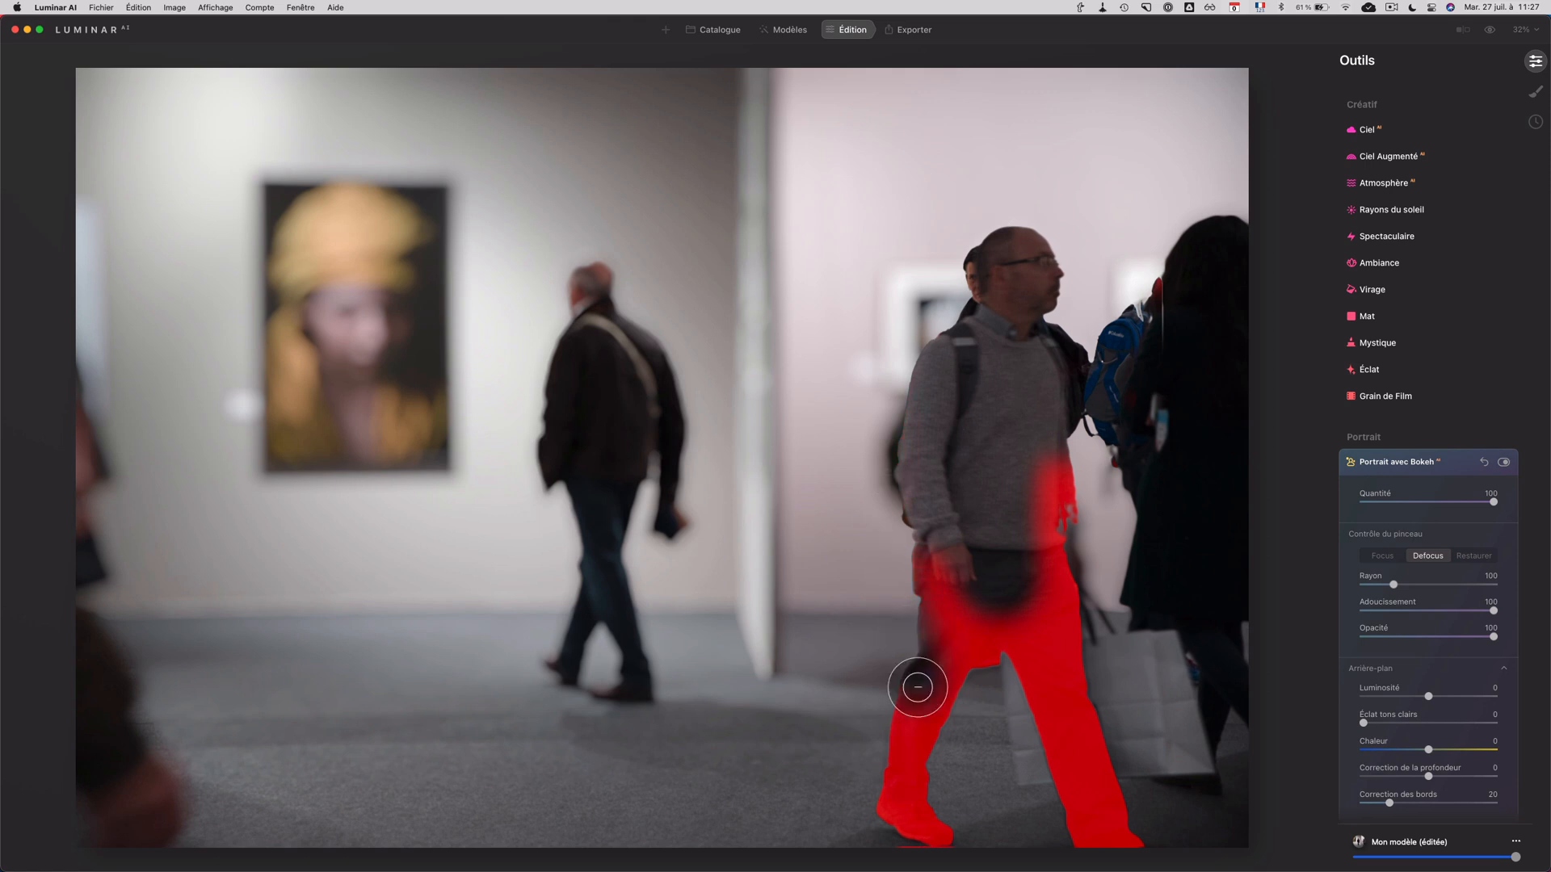
pyautogui.moveTo(1393, 584); pyautogui.dragTo(1453, 584)
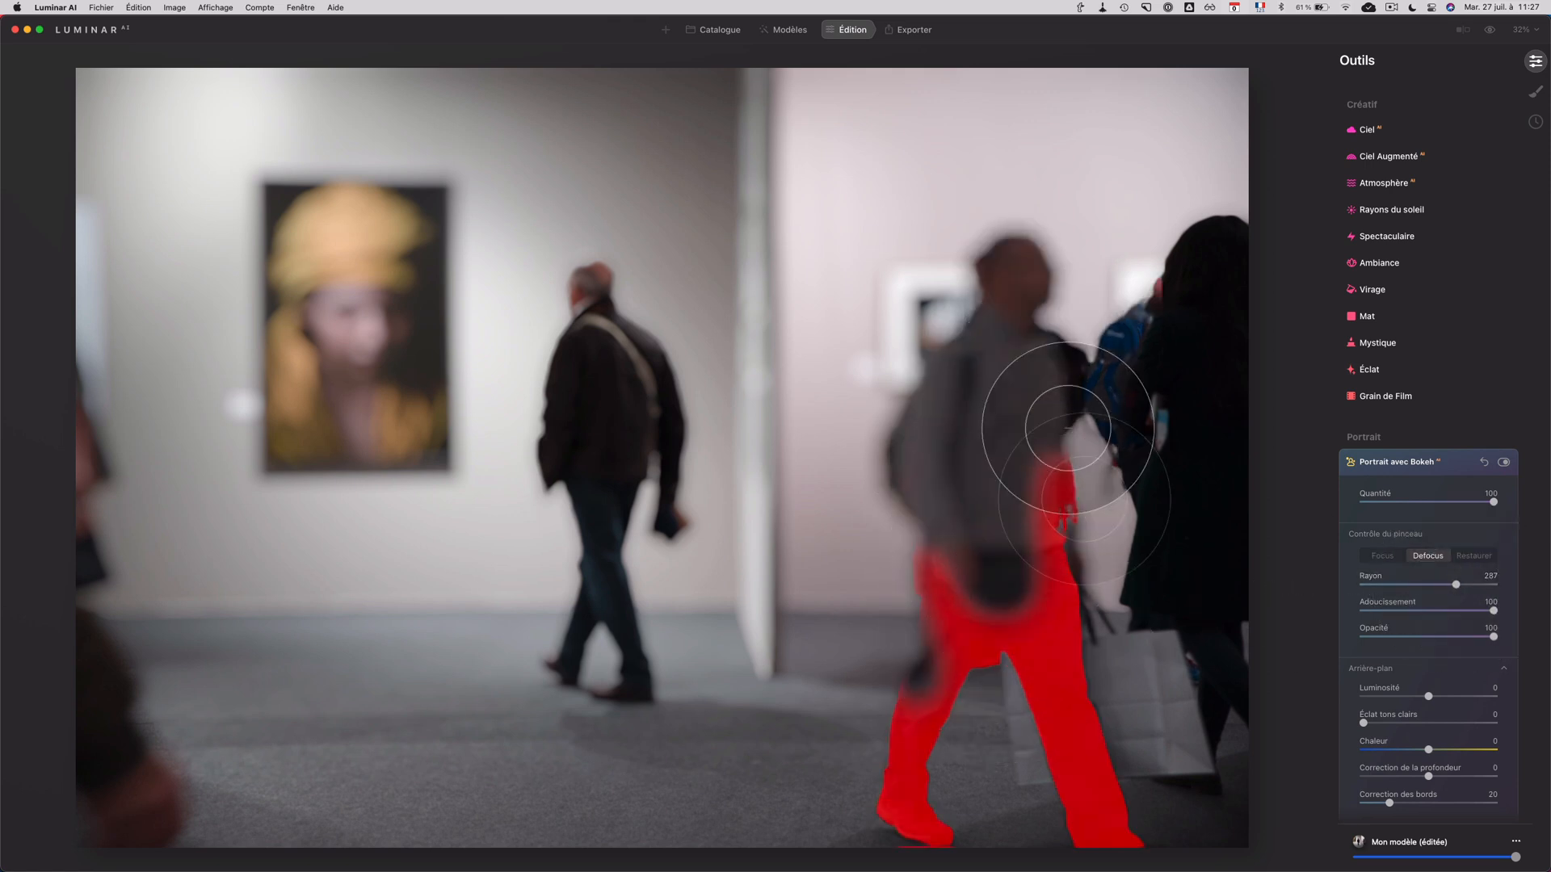
pyautogui.moveTo(1055, 450); pyautogui.dragTo(1096, 858)
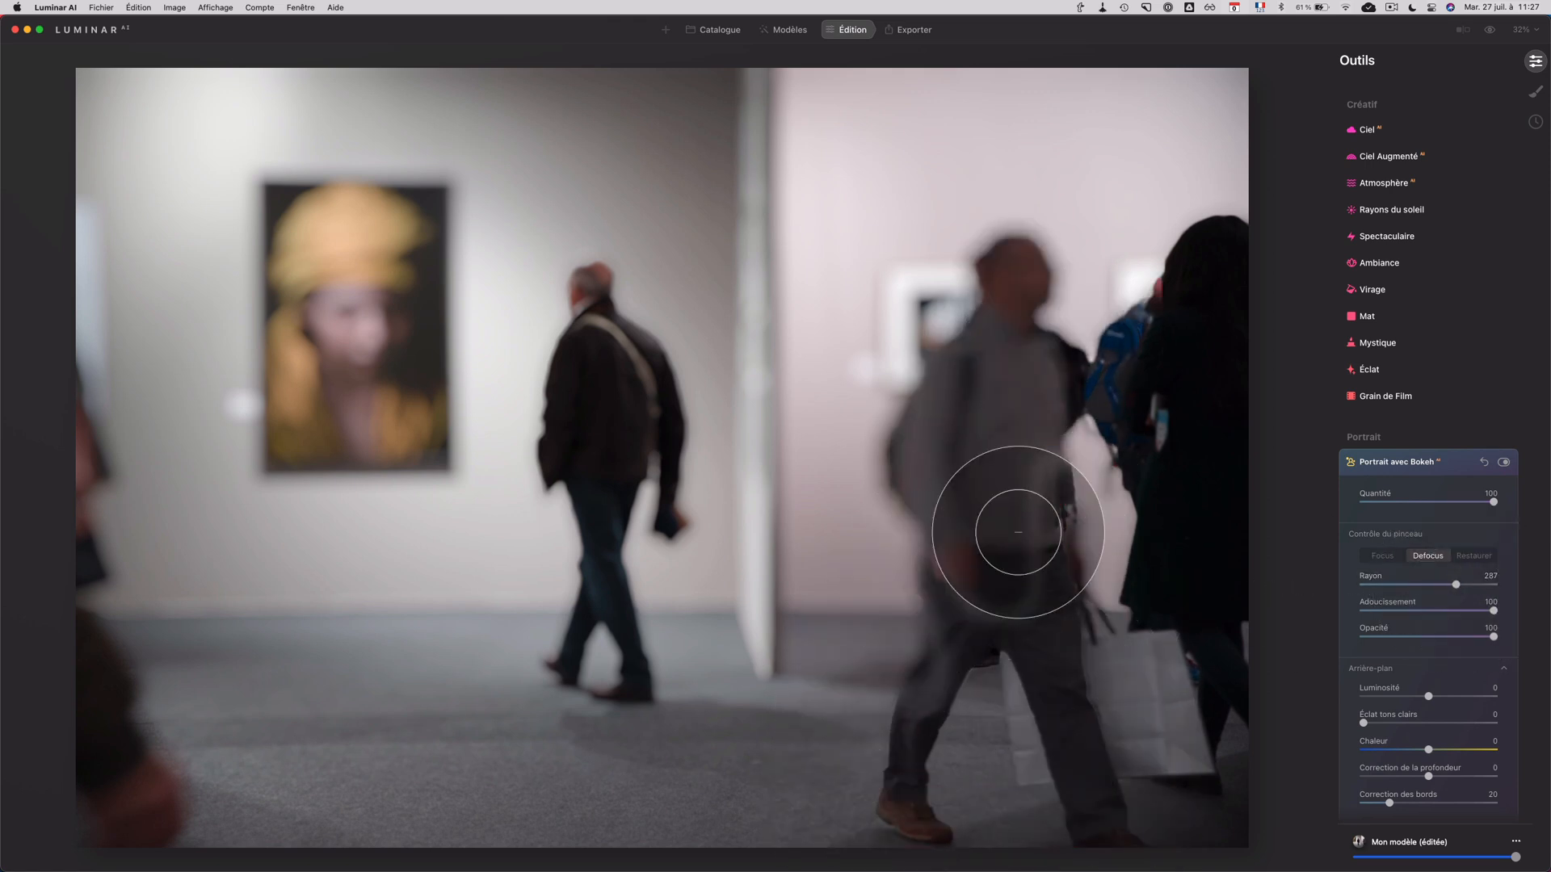
# Step: Bring the man in the dark jacket near the painting into focus using the Focus brush with Rayon at 92
pyautogui.click(1380, 556)
pyautogui.moveTo(1455, 584); pyautogui.dragTo(1391, 584)
pyautogui.moveTo(609, 511)
pyautogui.mouseDown()
pyautogui.moveTo(615, 451)
pyautogui.moveTo(577, 374)
pyautogui.moveTo(563, 466)
pyautogui.moveTo(603, 330)
pyautogui.moveTo(593, 283)
pyautogui.moveTo(591, 313)
pyautogui.moveTo(660, 389)
pyautogui.moveTo(677, 517)
pyautogui.moveTo(614, 479)
pyautogui.moveTo(607, 596)
pyautogui.moveTo(641, 690)
pyautogui.moveTo(579, 682)
pyautogui.moveTo(607, 567)
pyautogui.moveTo(546, 463)
pyautogui.moveTo(559, 332)
pyautogui.moveTo(663, 518)
pyautogui.moveTo(615, 682)
pyautogui.mouseUp()
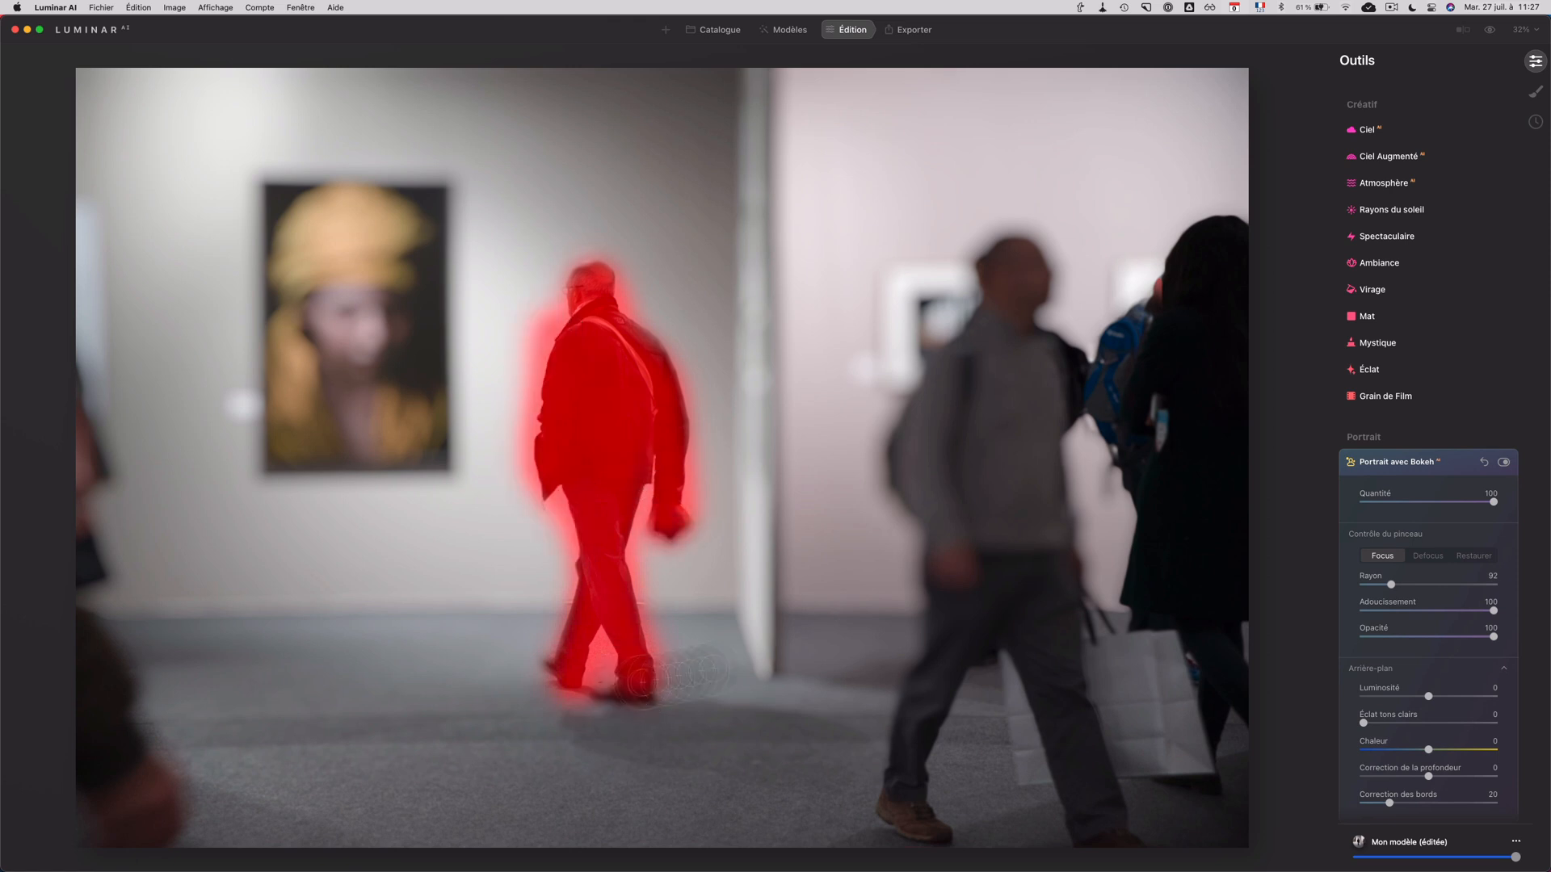
# Step: Refine the mask around the dark-jacketed man, trimming the spill with Defocus and repainting his jacket and arm with Focus
pyautogui.click(1431, 557)
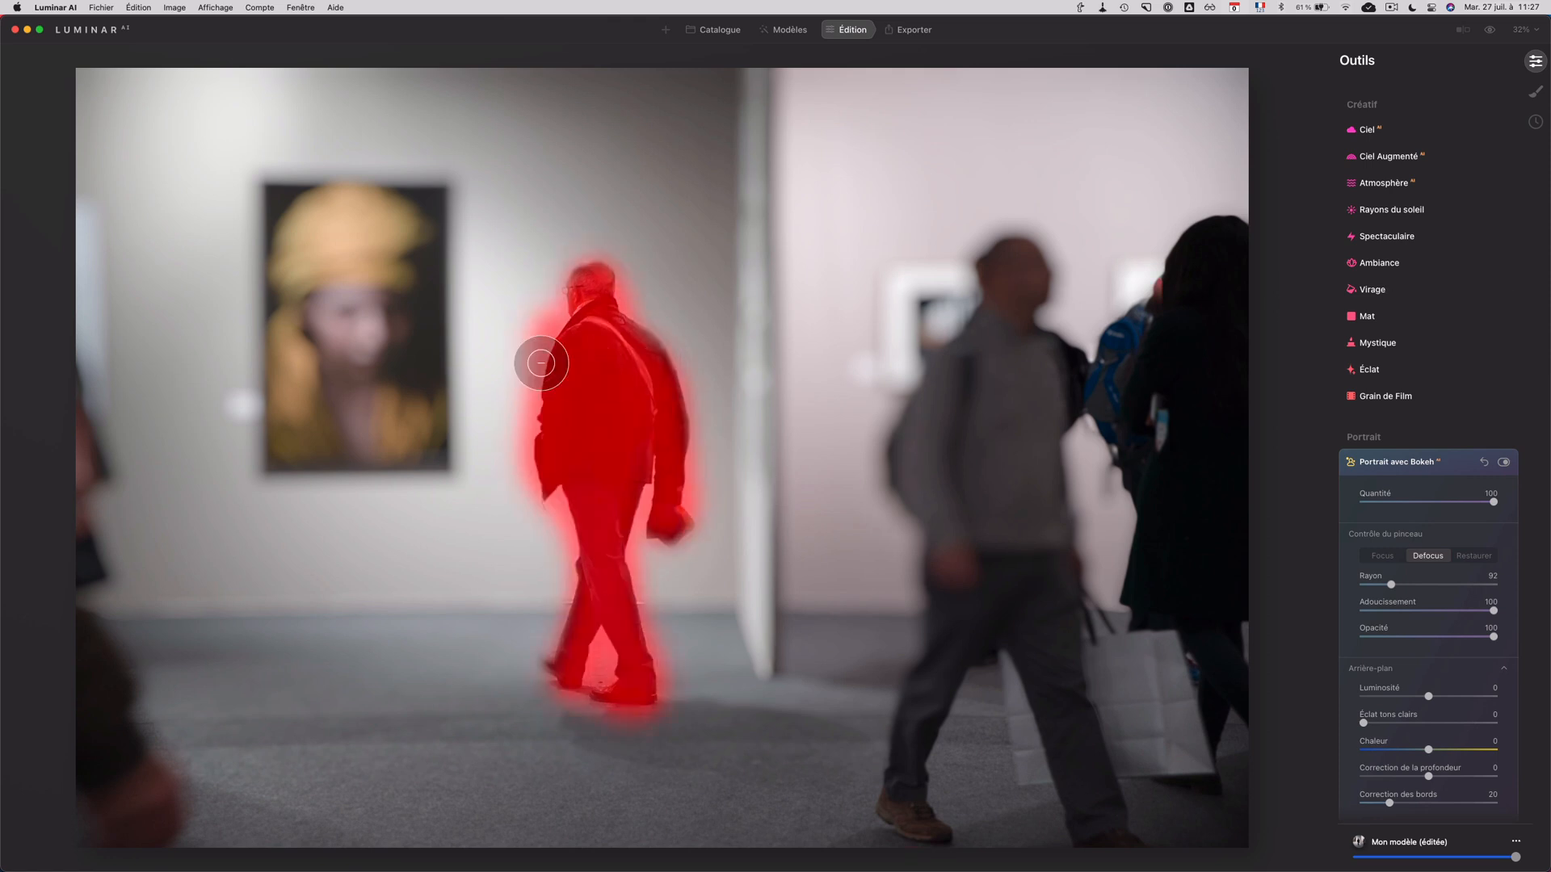
pyautogui.moveTo(536, 356)
pyautogui.mouseDown()
pyautogui.moveTo(535, 322)
pyautogui.moveTo(519, 418)
pyautogui.mouseUp()
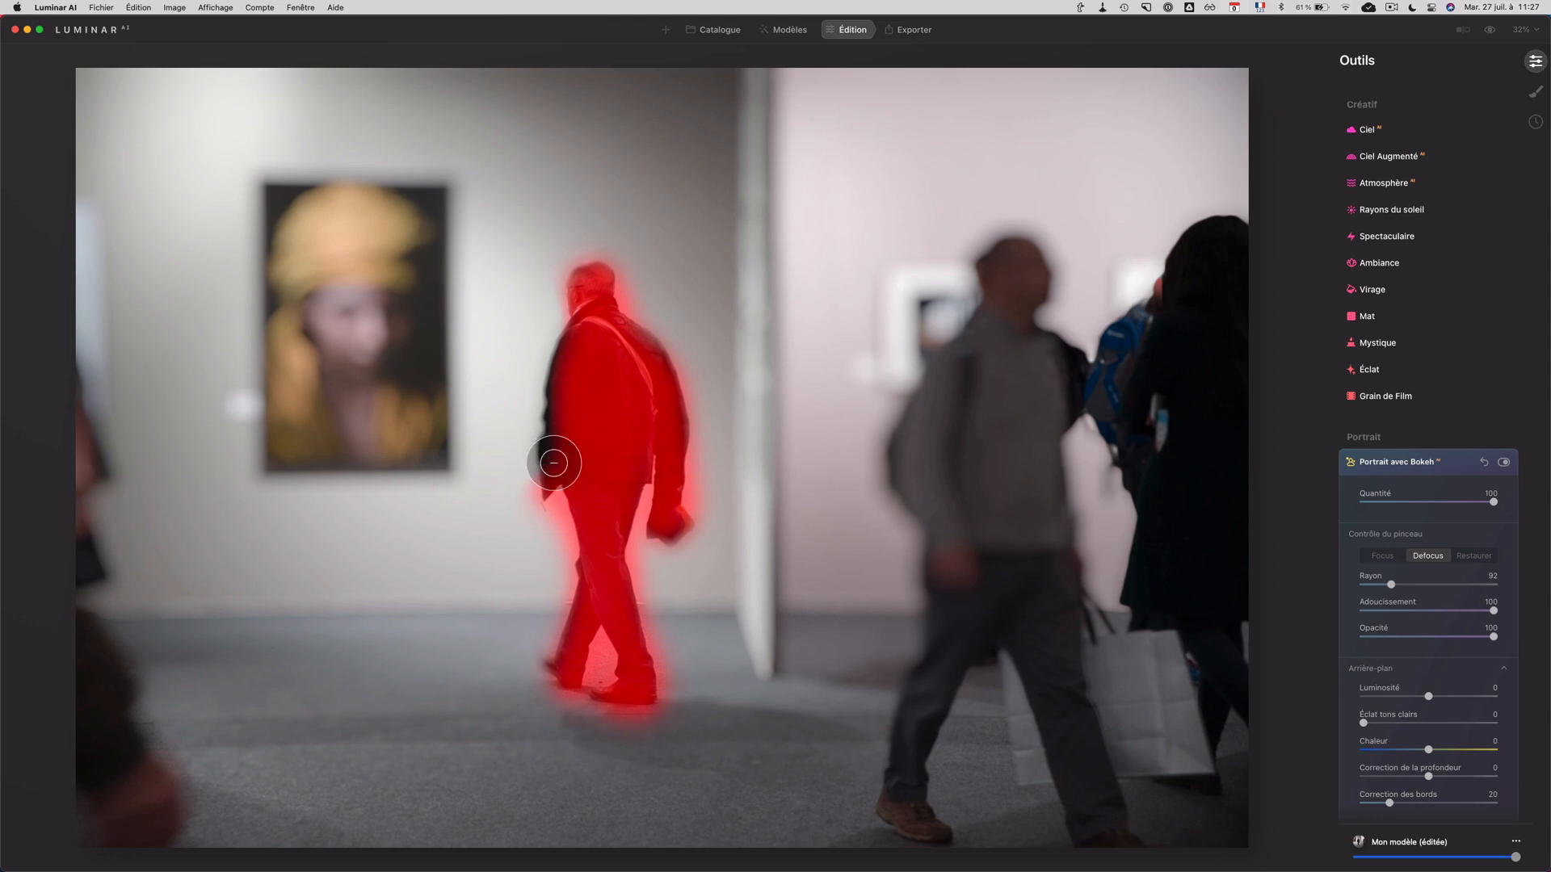
pyautogui.press('x')
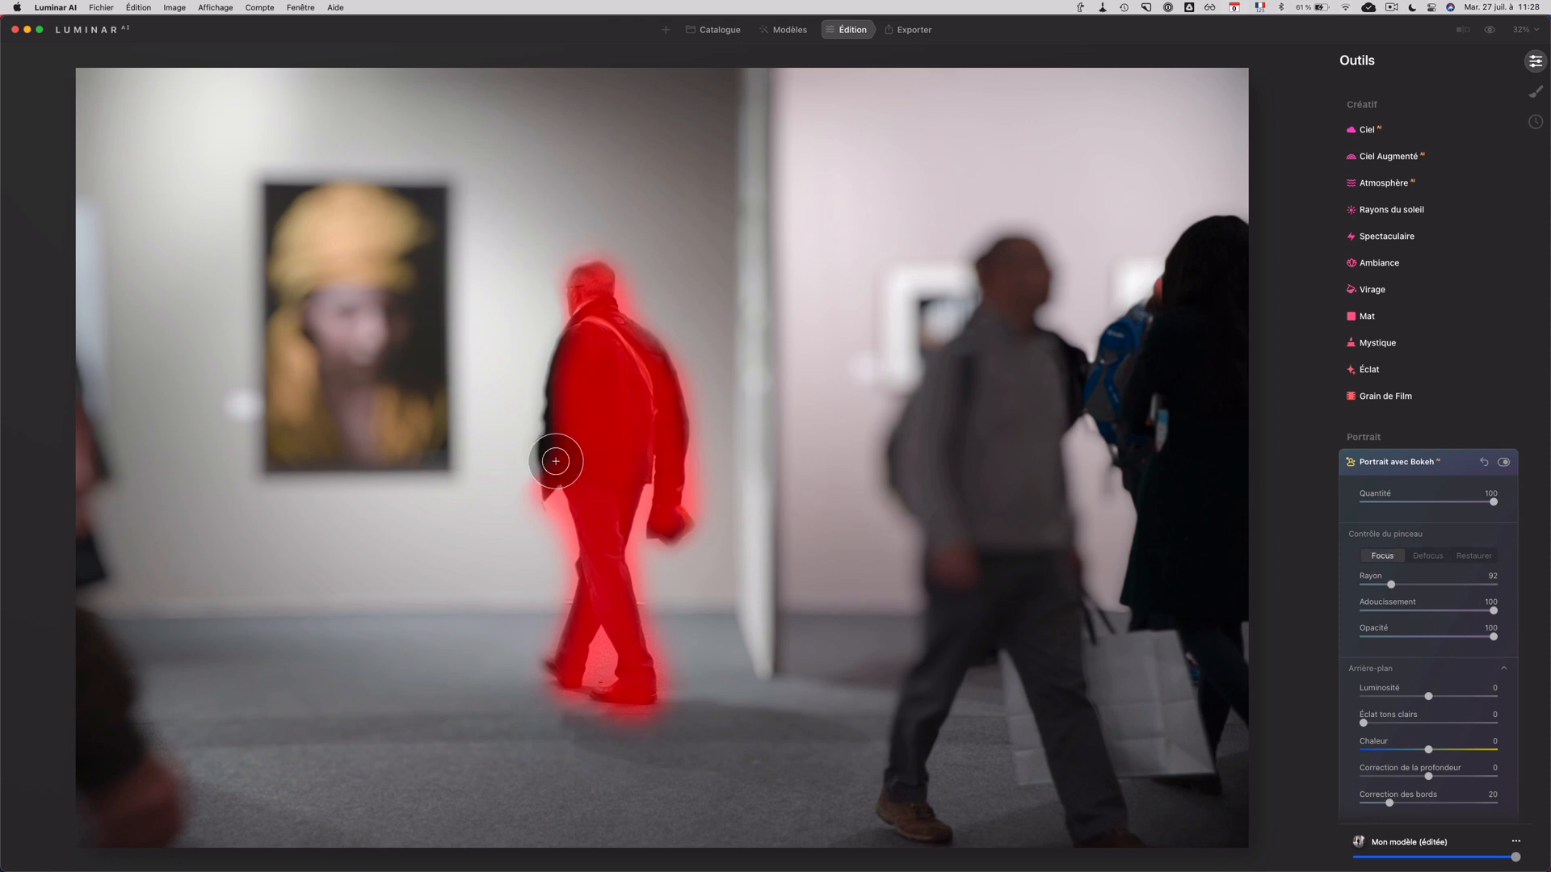
pyautogui.moveTo(556, 463); pyautogui.dragTo(589, 345)
pyautogui.moveTo(574, 397)
pyautogui.mouseDown()
pyautogui.moveTo(651, 390)
pyautogui.moveTo(630, 346)
pyautogui.moveTo(679, 509)
pyautogui.moveTo(668, 524)
pyautogui.mouseUp()
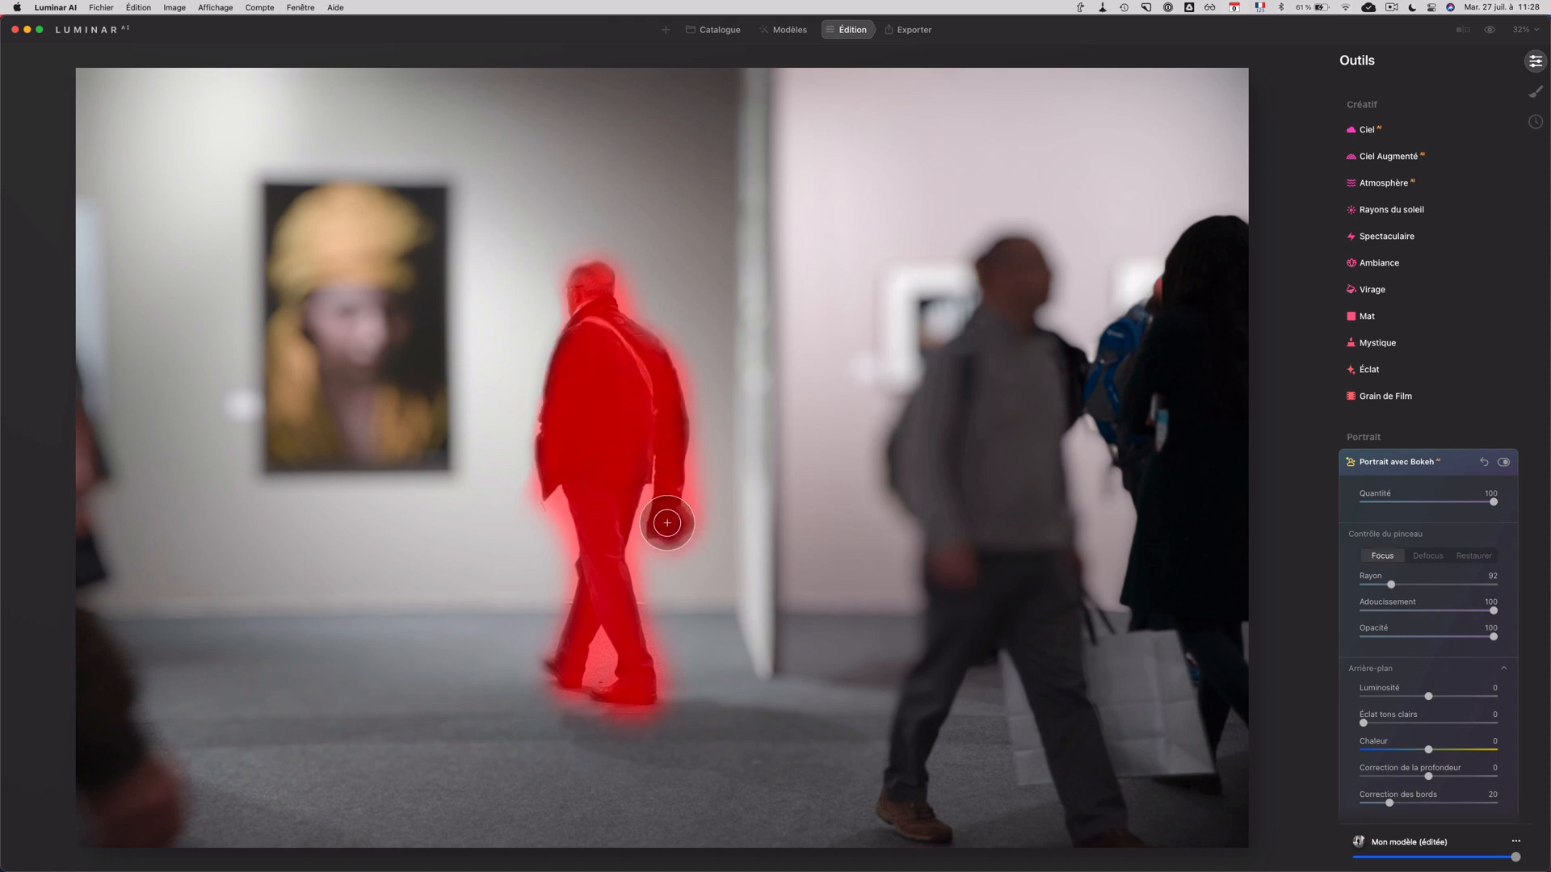
pyautogui.press('x')
# Step: Return to the catalogue, open the photo of the suited man with the camera lenses, and show its before view
pyautogui.press('super+1')
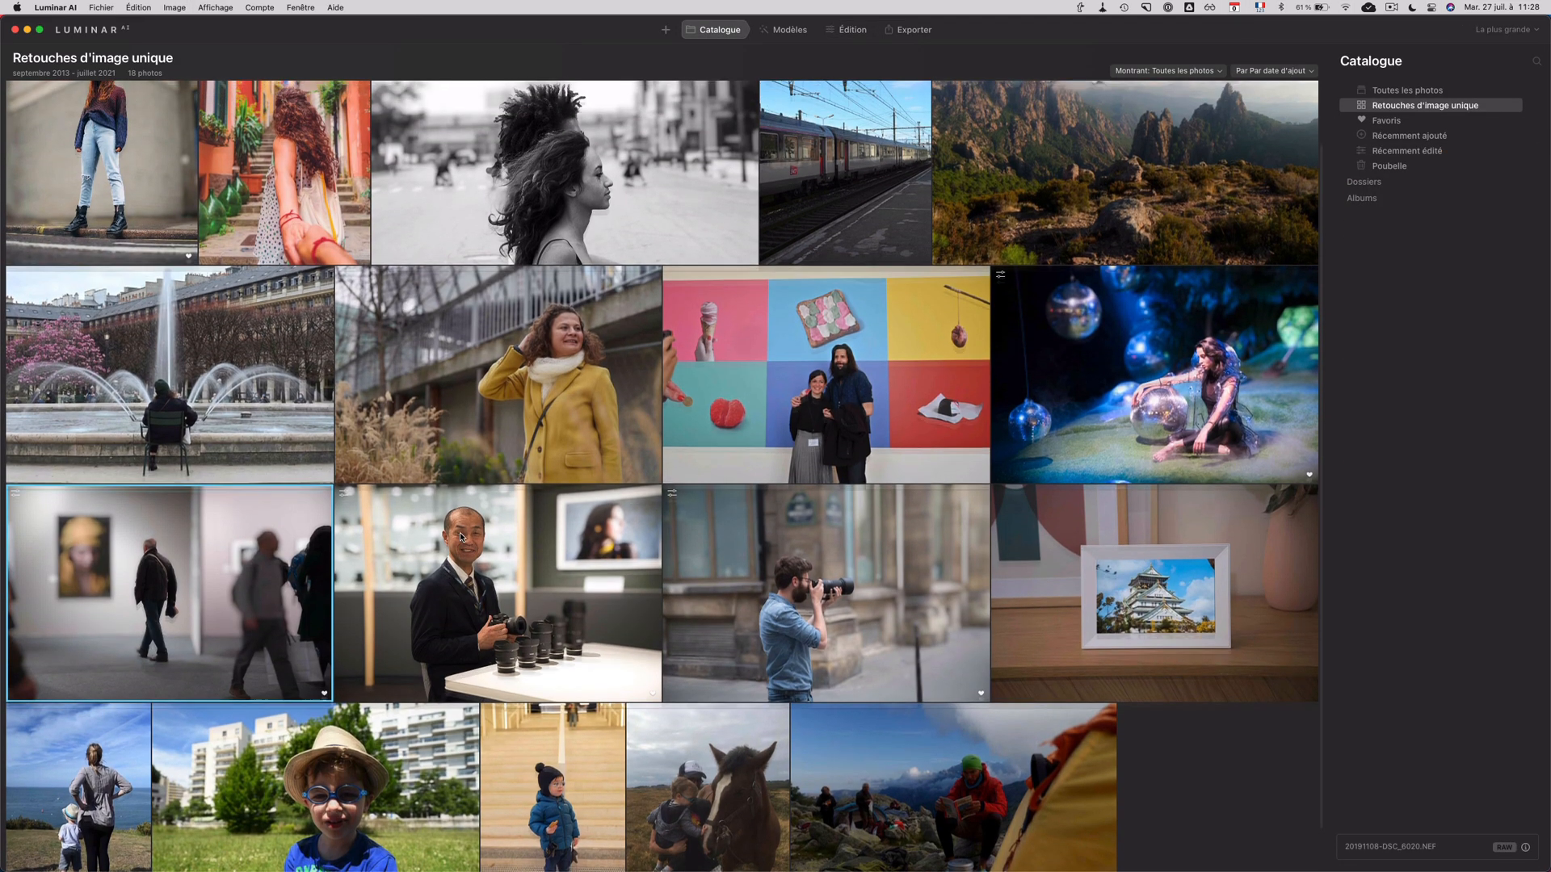
pyautogui.doubleClick(478, 572)
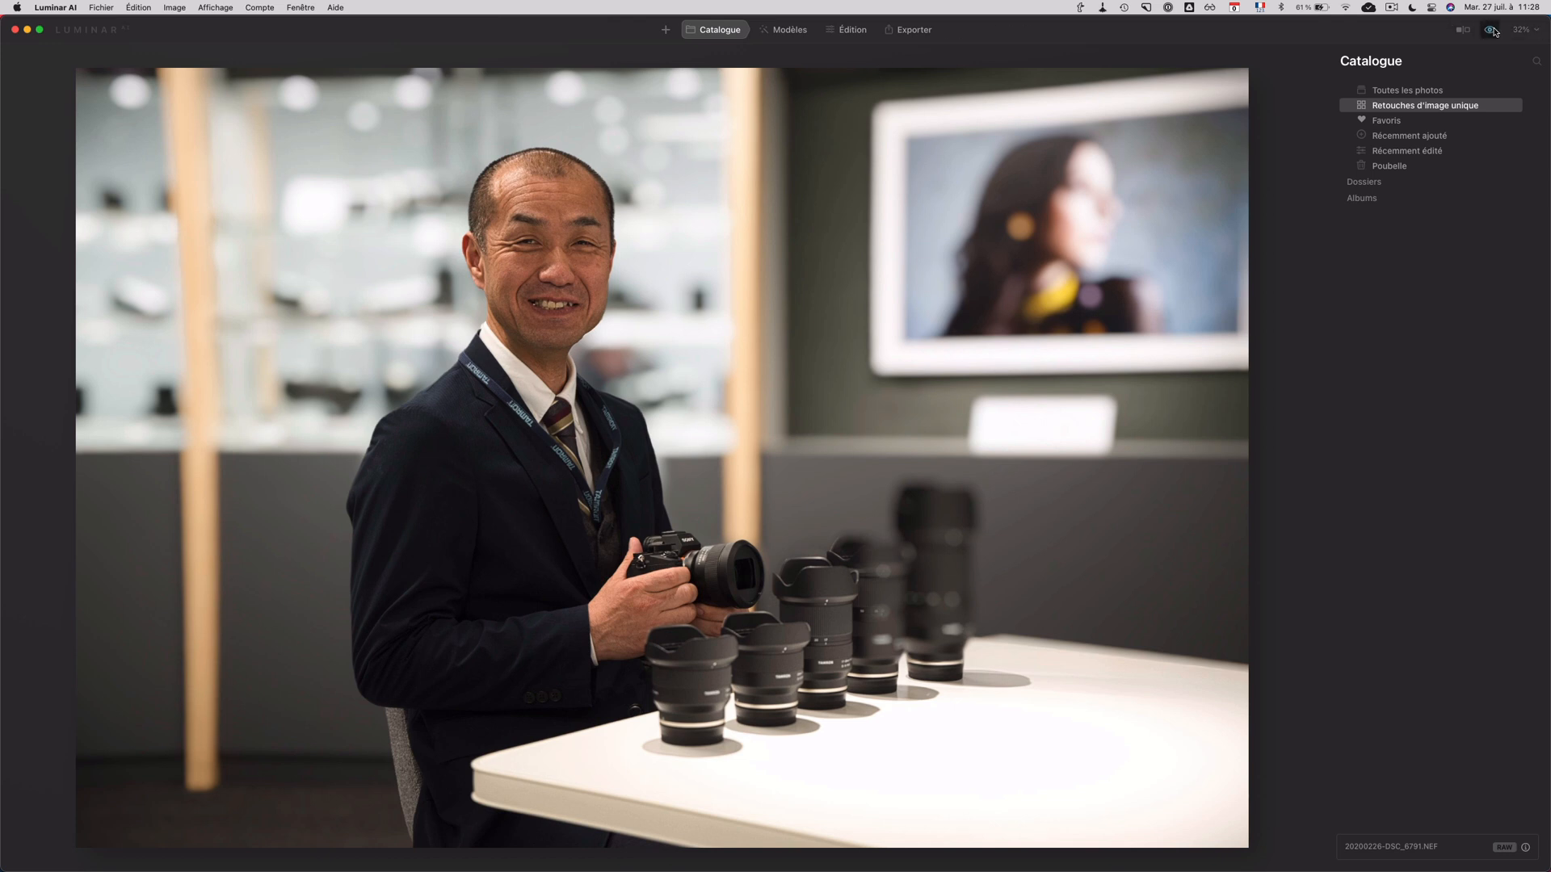
pyautogui.click(1491, 29)
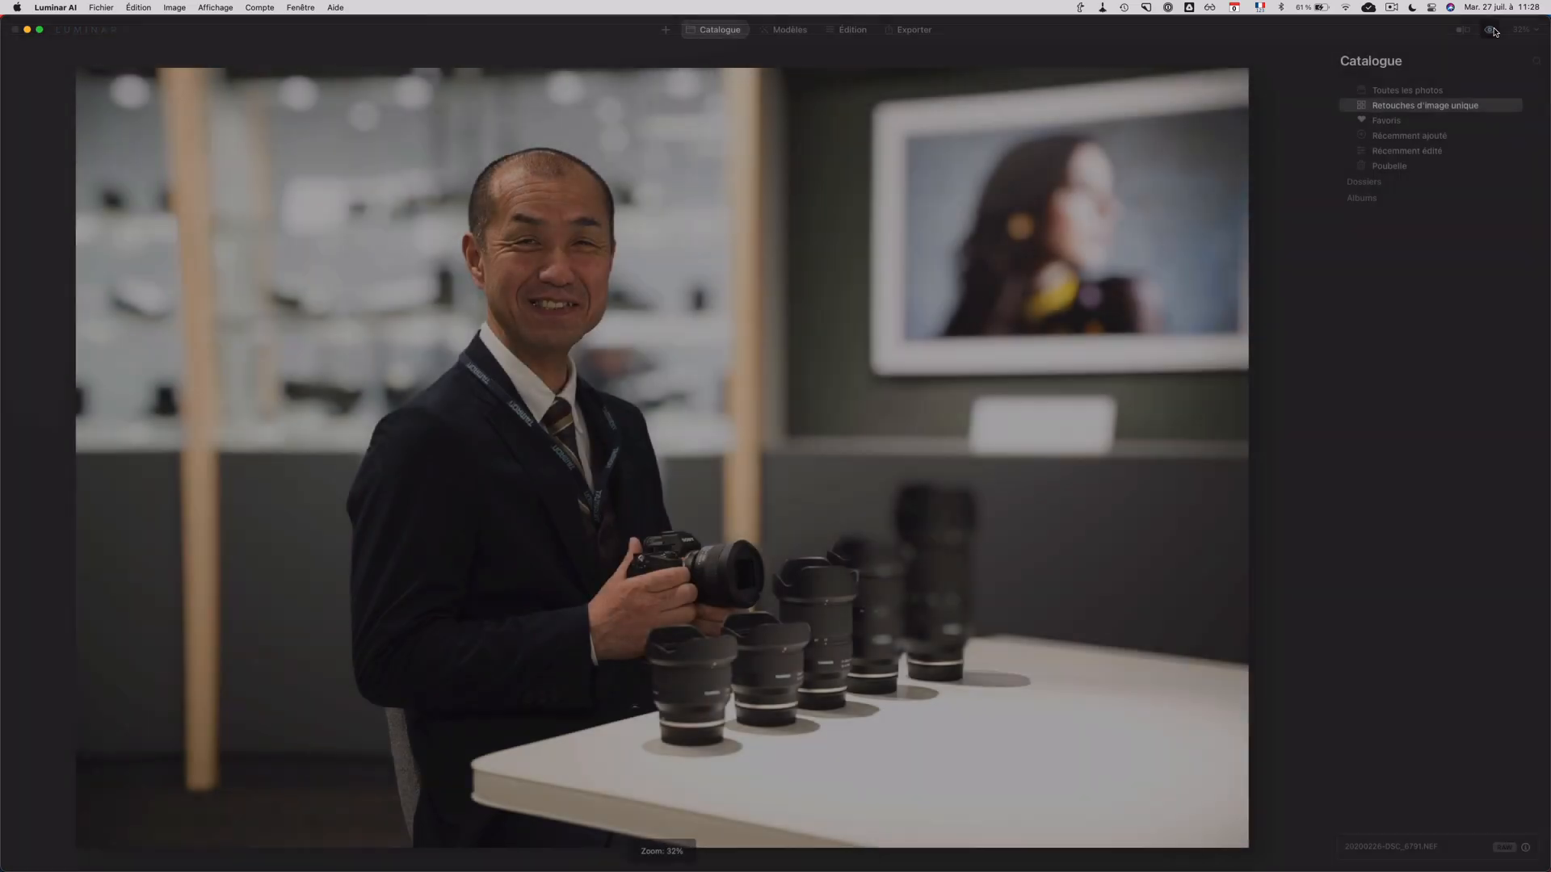